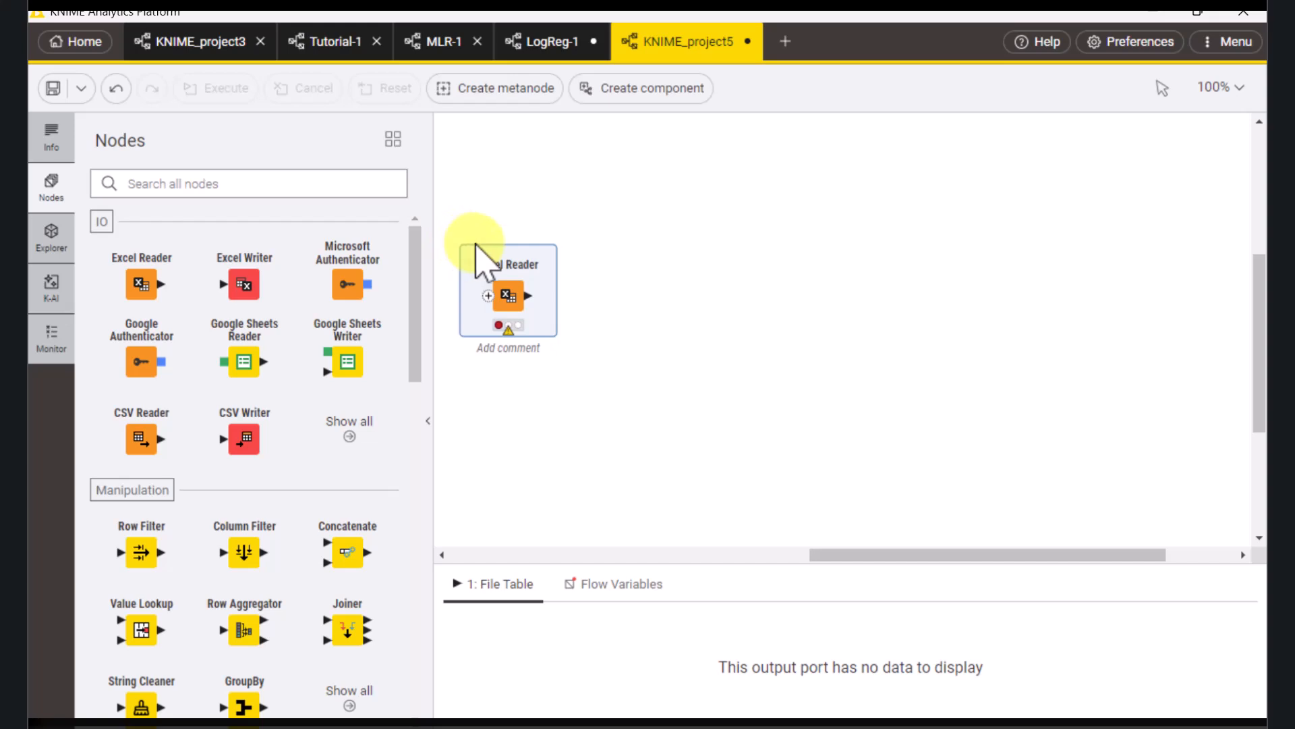
Step: Configure the Excel Reader node to read OTDdataset.xlsx from the Documents folder
{"action": "double_click", "coordinate": [476, 255]}
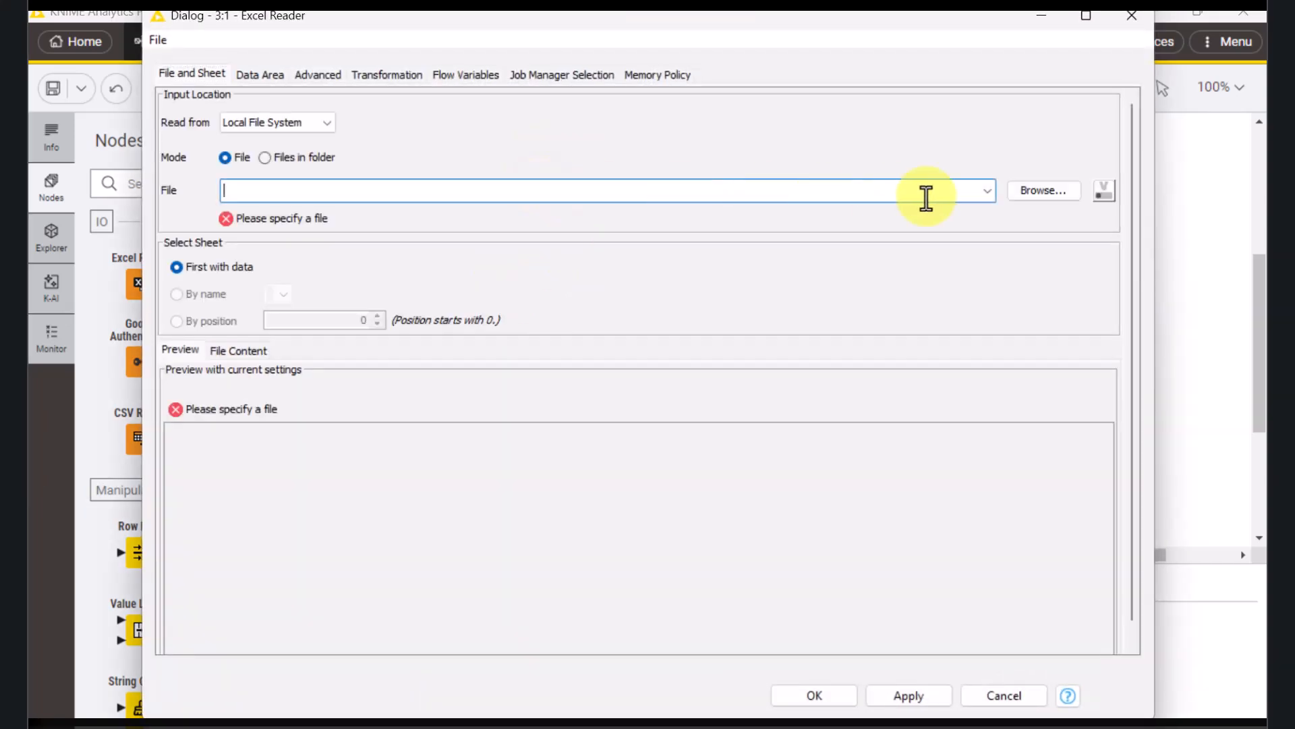
{"action": "left_click", "coordinate": [1039, 191]}
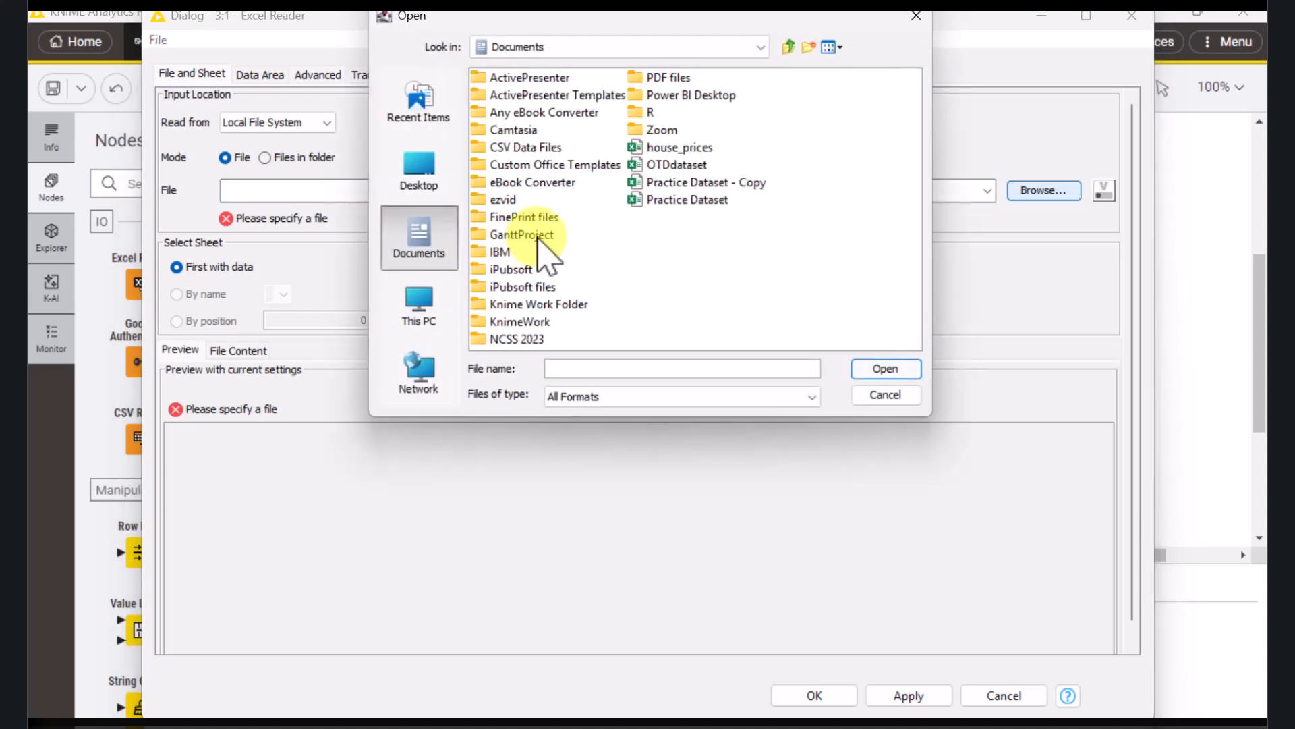
{"action": "left_click", "coordinate": [678, 165]}
{"action": "left_click", "coordinate": [880, 368]}
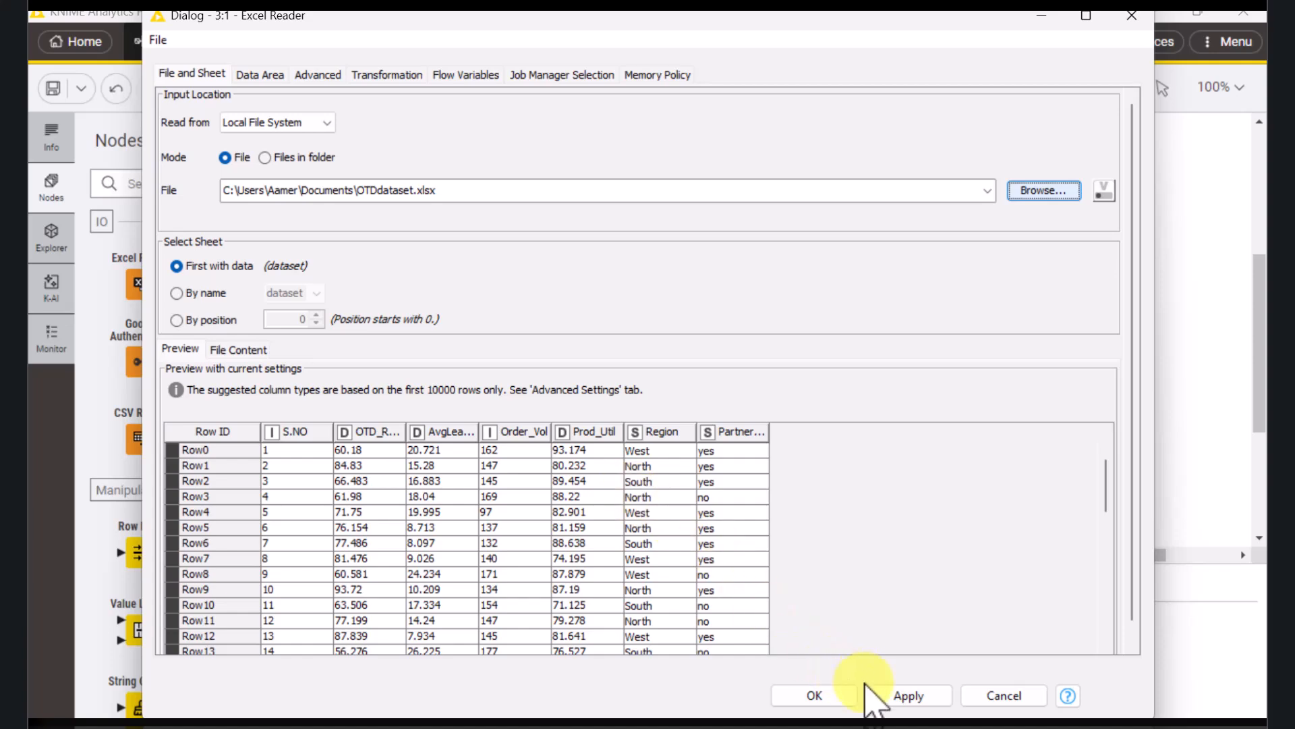
{"action": "left_click", "coordinate": [814, 696]}
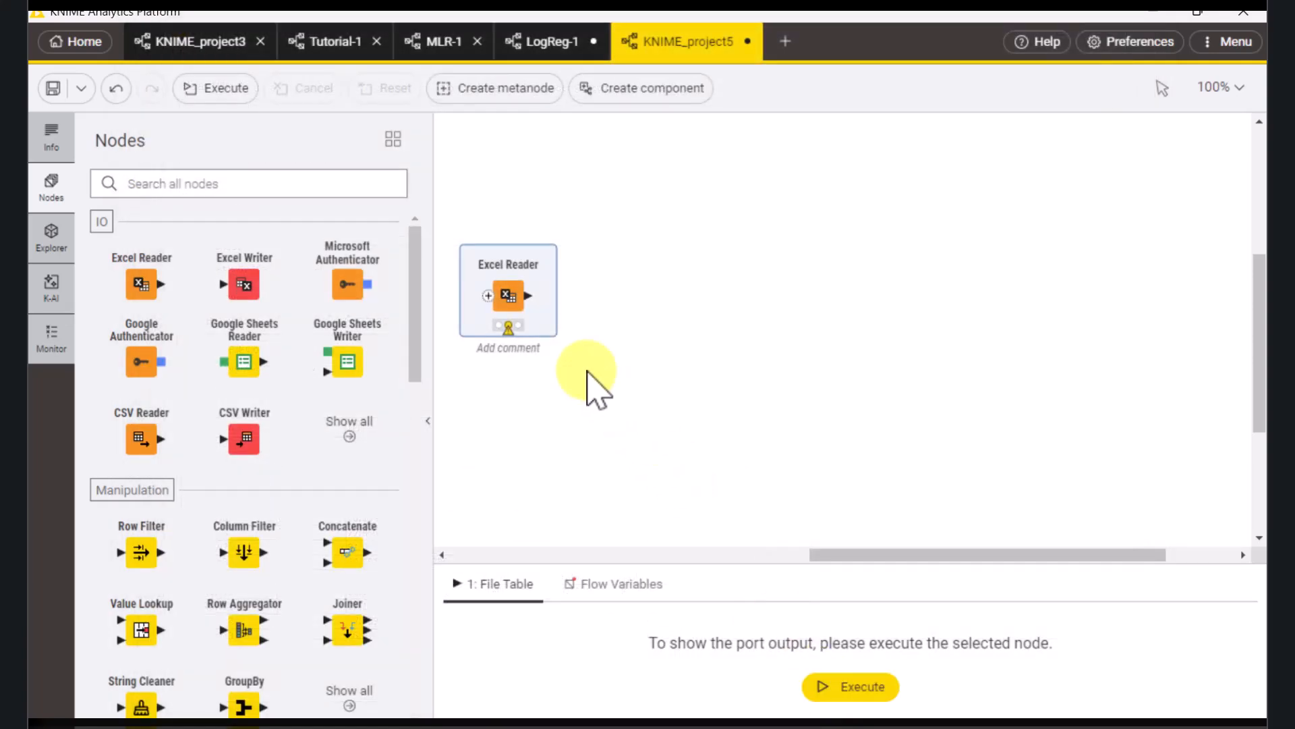
Step: Execute the Excel Reader node and review its full output table in a separate window
{"action": "left_click", "coordinate": [496, 244]}
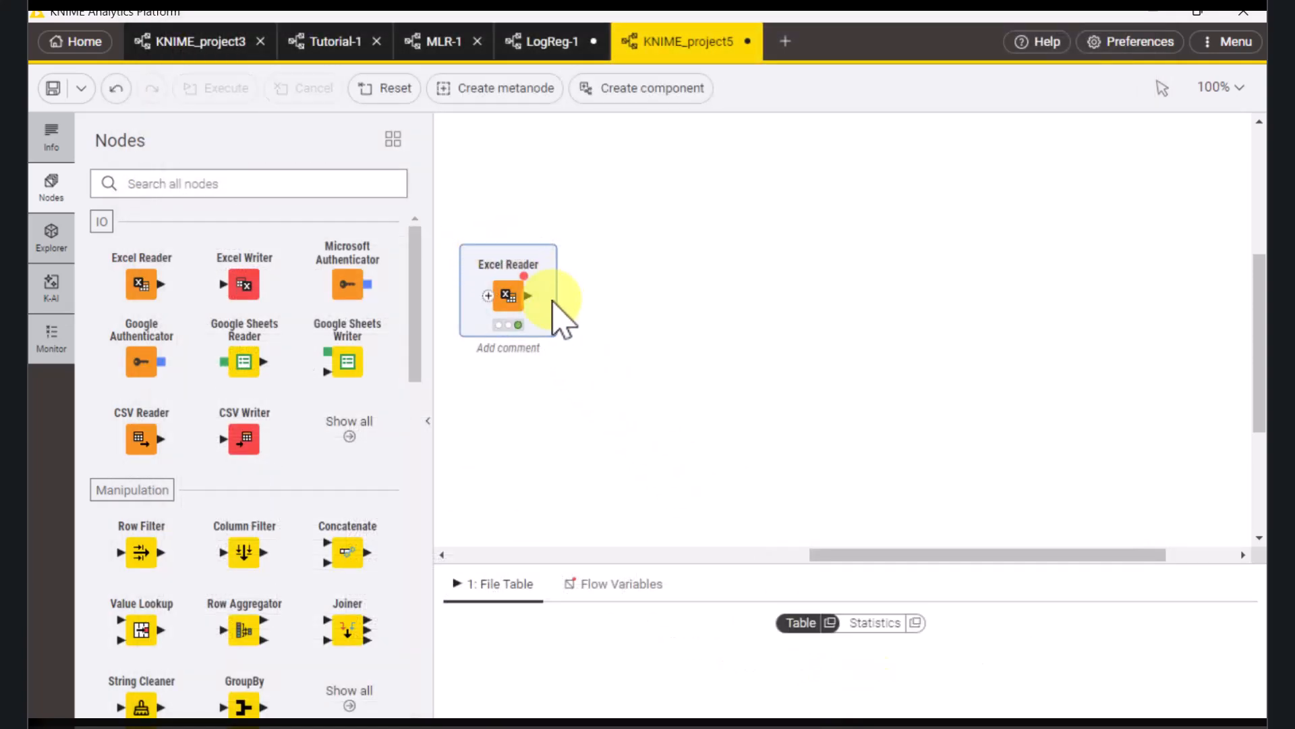
{"action": "left_click", "coordinate": [829, 623]}
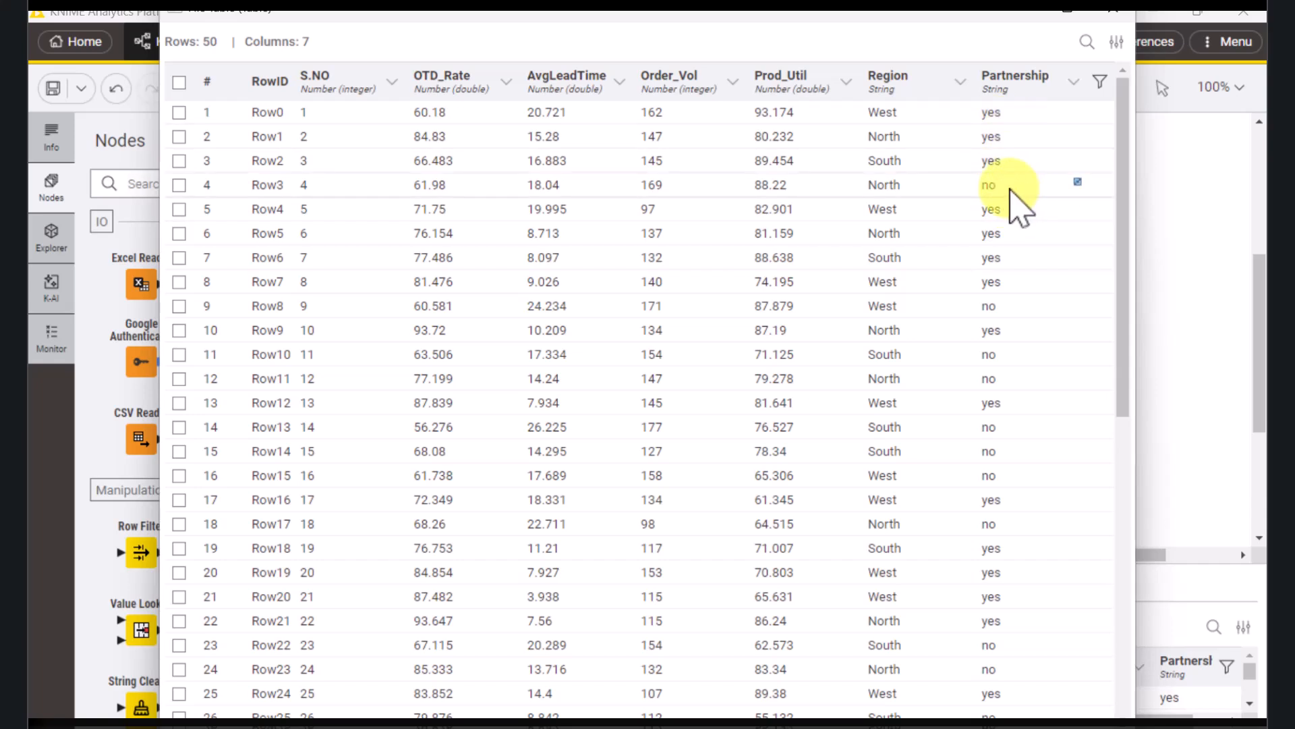
{"action": "left_click", "coordinate": [1118, 15]}
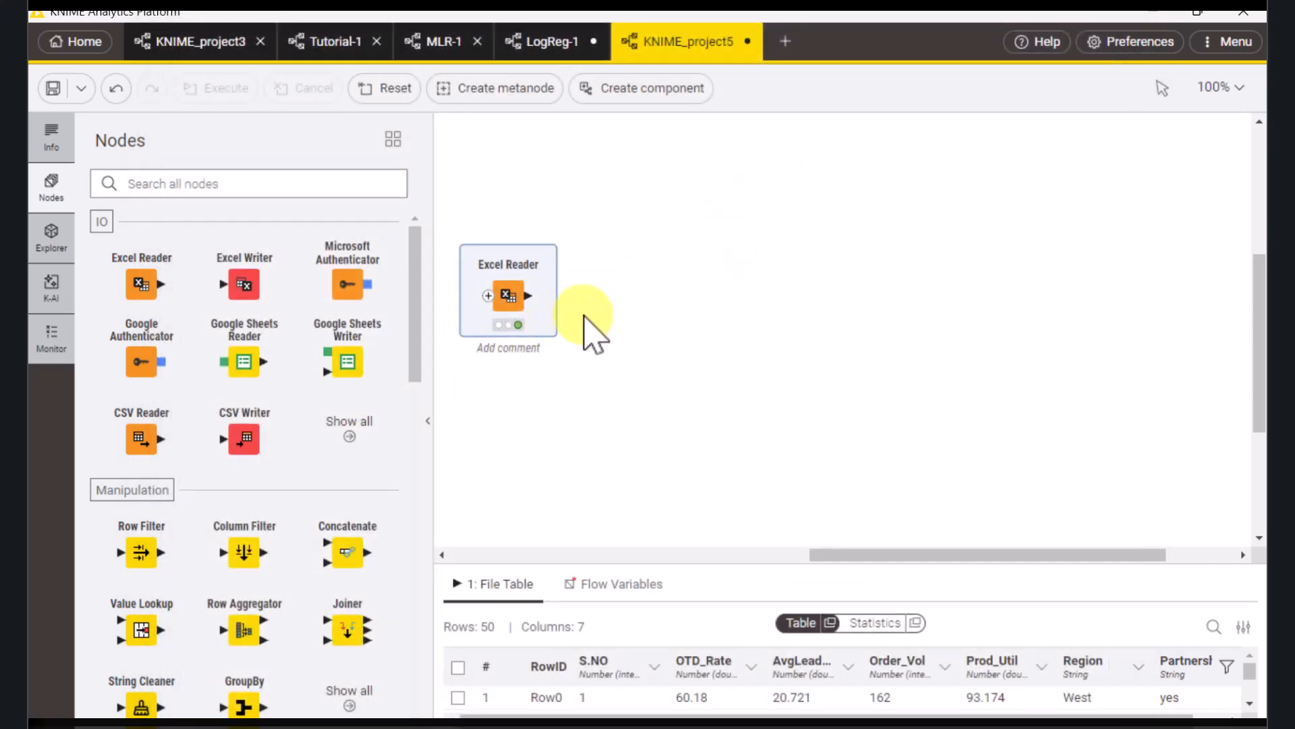
Step: Add a Logistic Regression Learner node connected to the Excel Reader's output, placed above and beside the reader
{"action": "left_click", "coordinate": [554, 304]}
{"action": "mouse_move", "coordinate": [528, 293]}
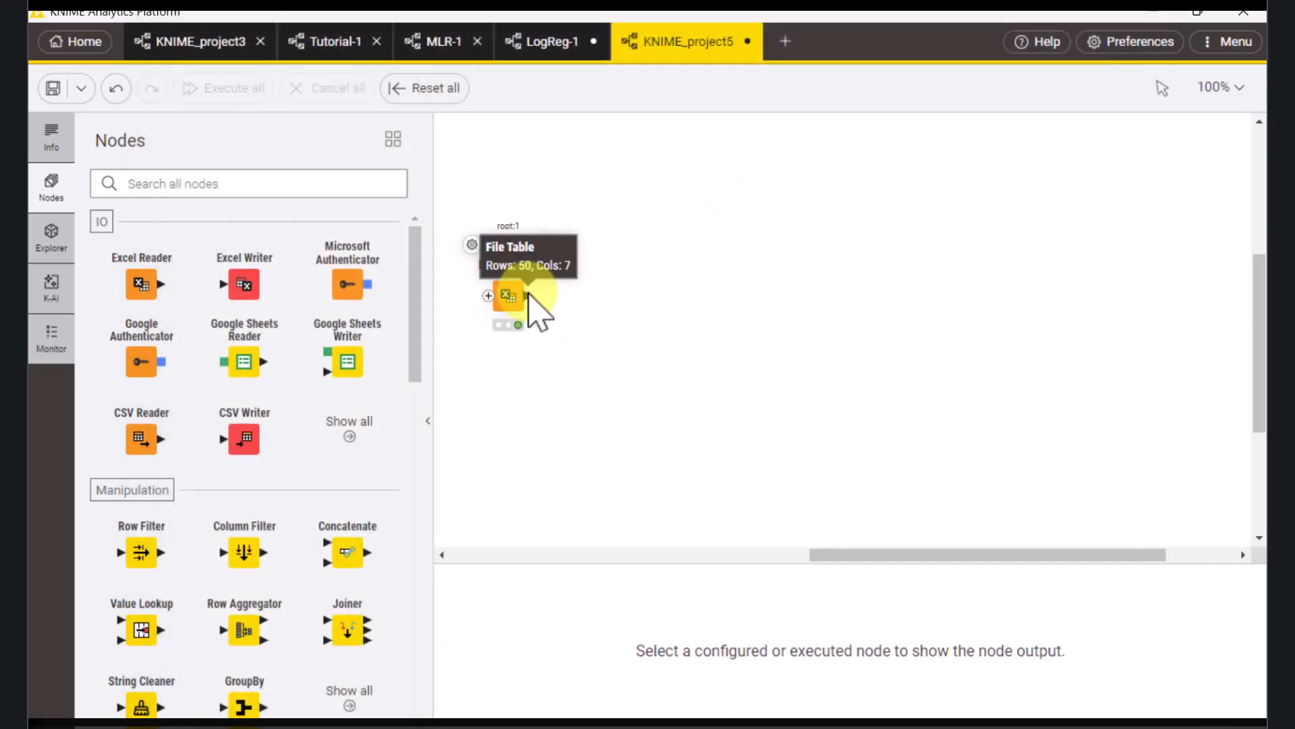
{"action": "left_click_drag", "start_coordinate": [529, 295], "coordinate": [631, 216]}
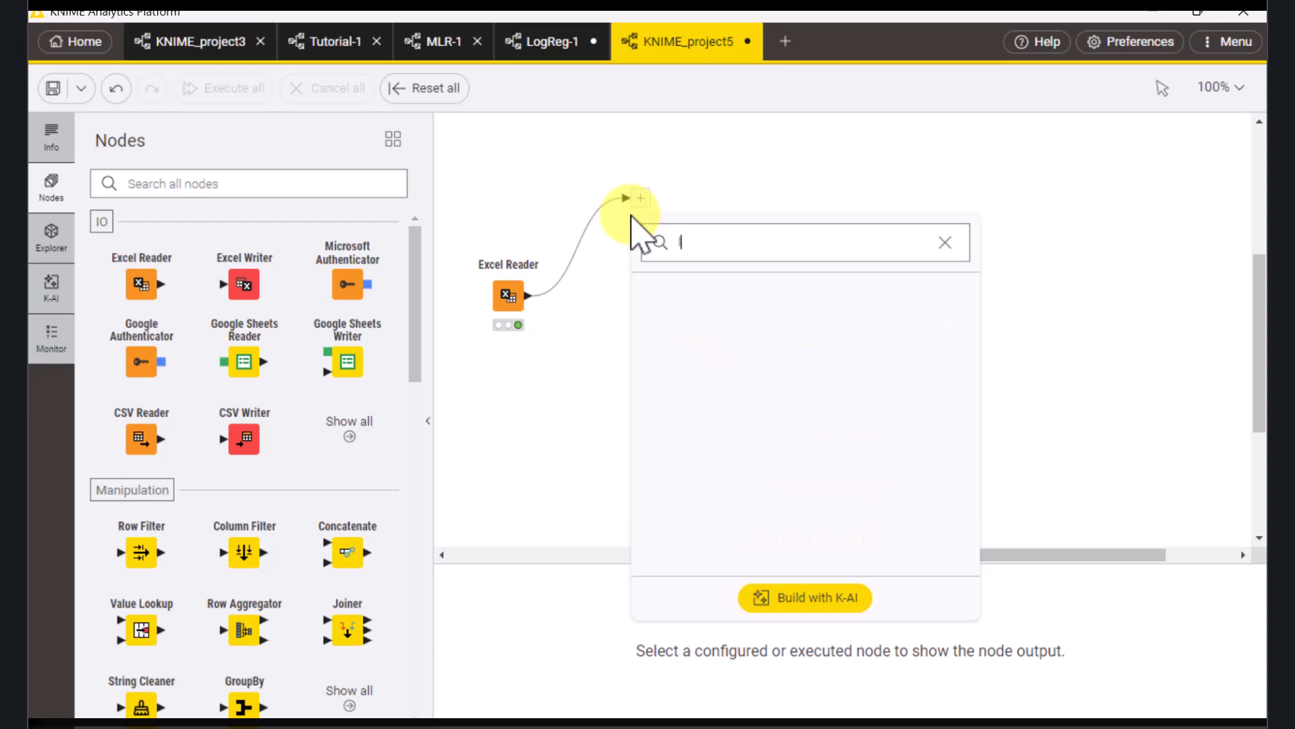
{"action": "type", "text": "logi"}
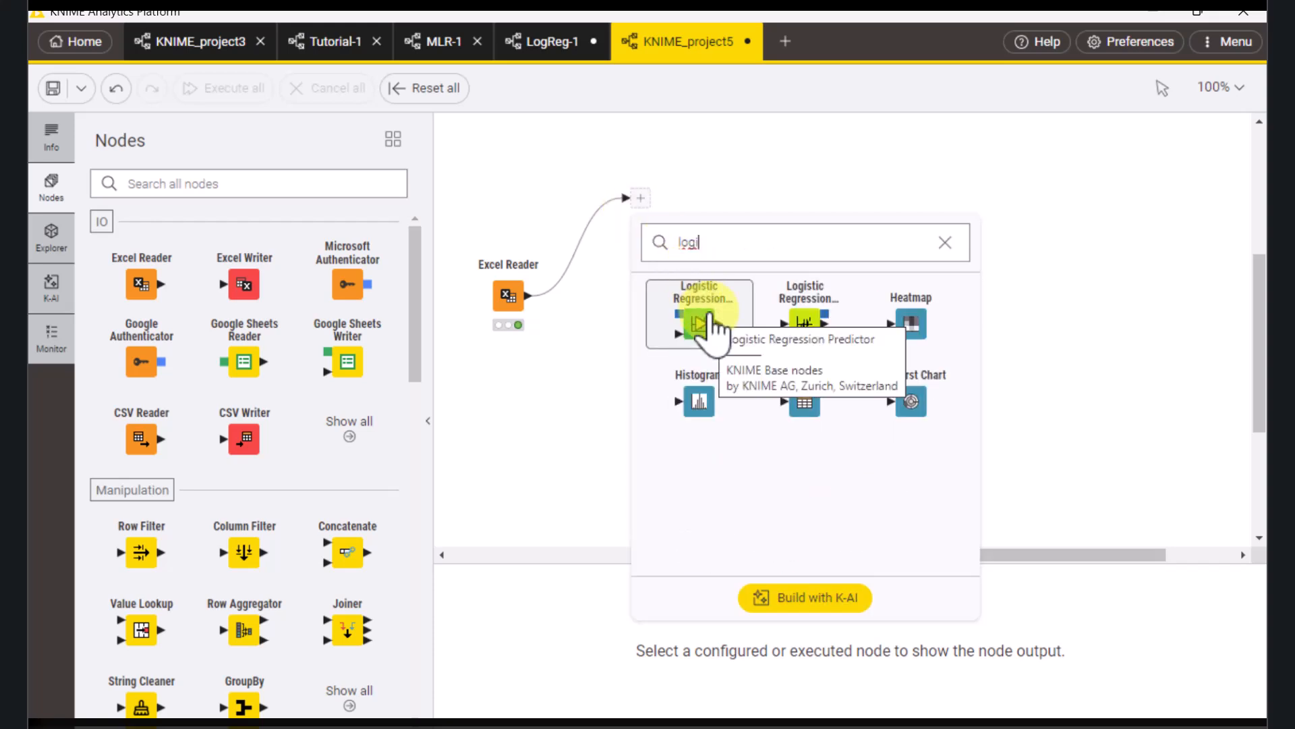
{"action": "left_click", "coordinate": [806, 320]}
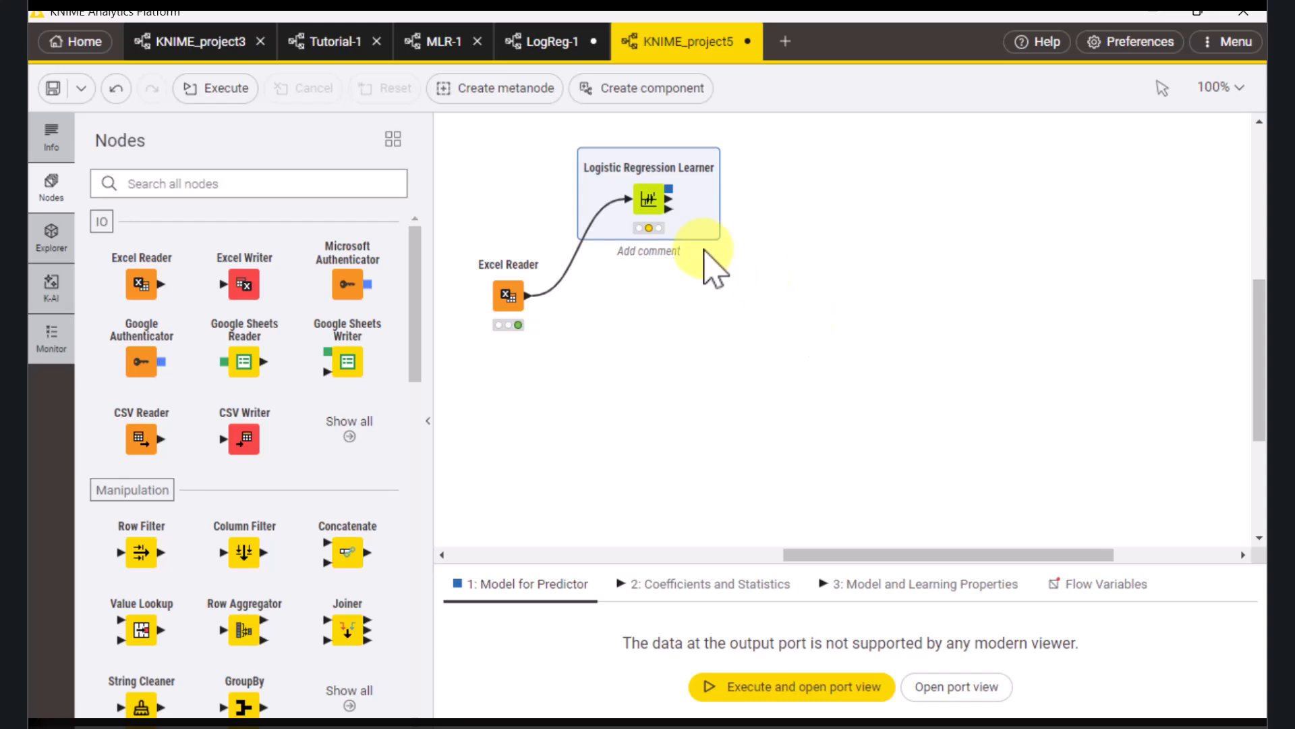
{"action": "left_click_drag", "start_coordinate": [653, 209], "coordinate": [669, 211]}
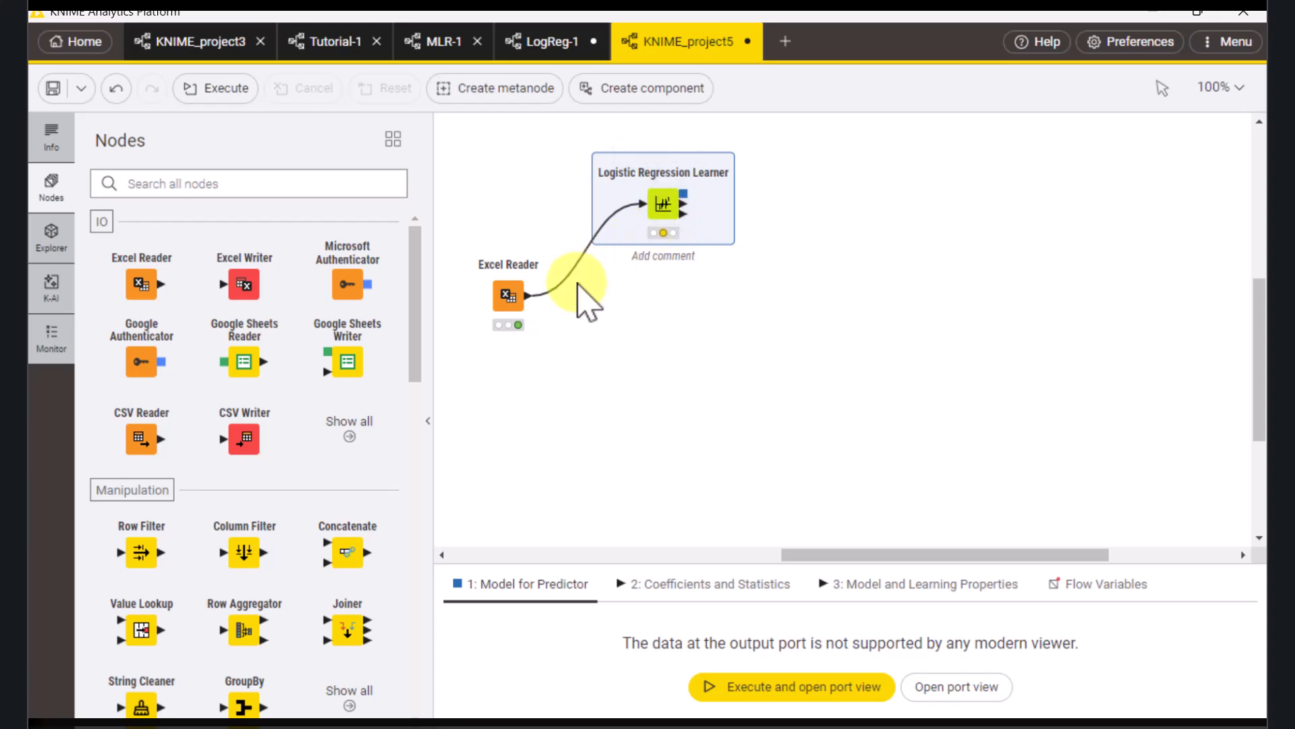
Step: In the Logistic Regression Learner's settings, keep reference category no and set the solver to Iteratively reweighted least squares
{"action": "left_click", "coordinate": [626, 152]}
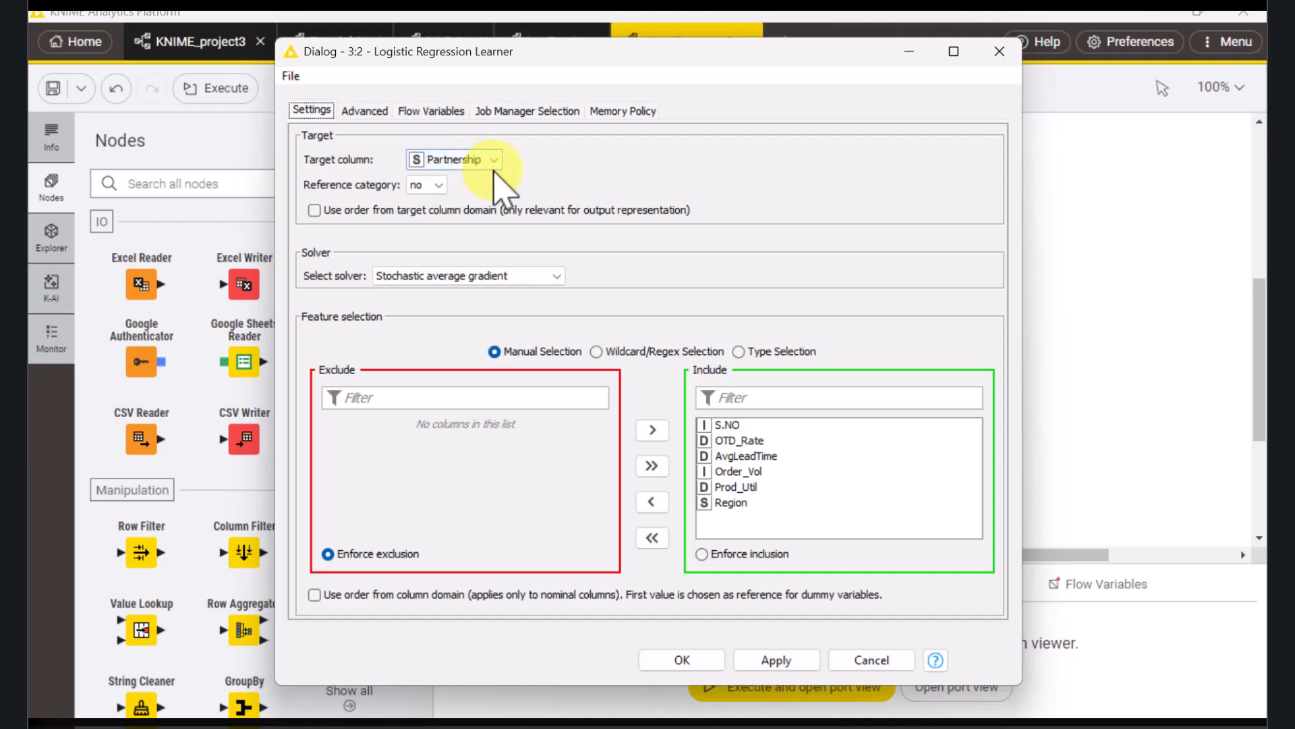
{"action": "left_click", "coordinate": [438, 186]}
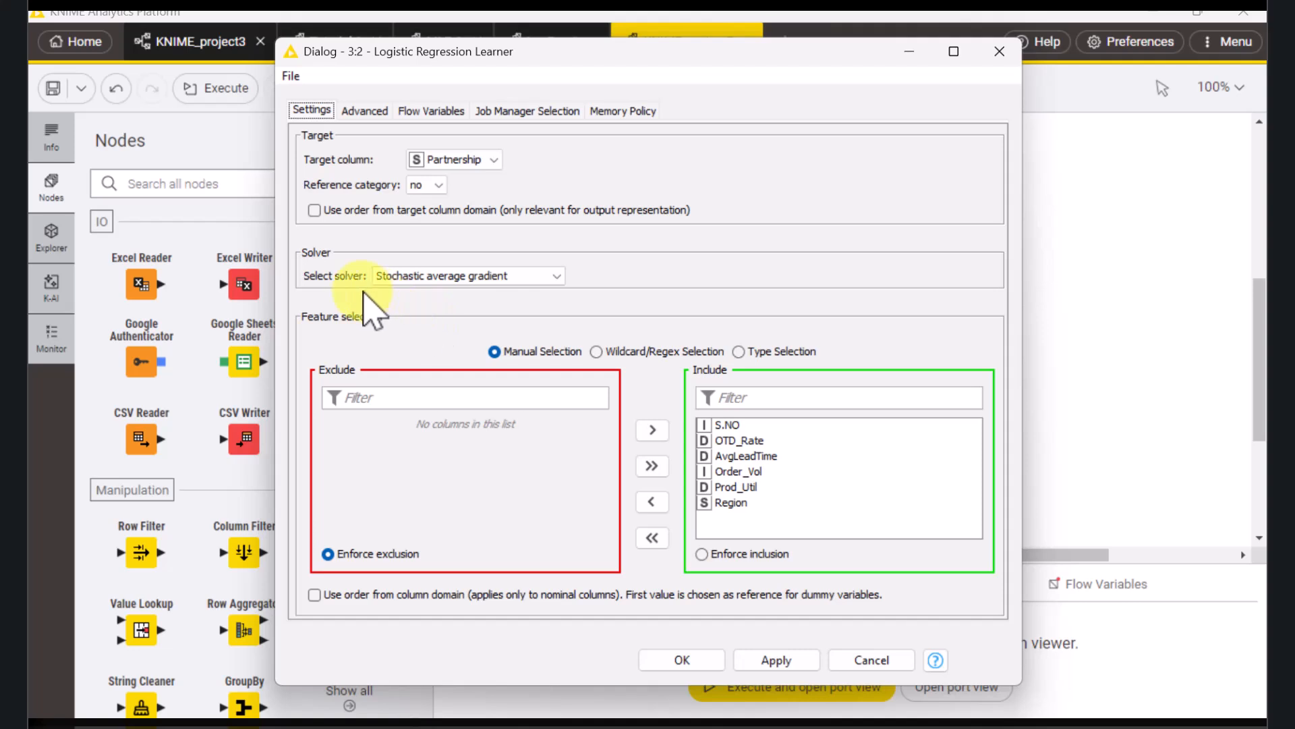
{"action": "left_click", "coordinate": [547, 277]}
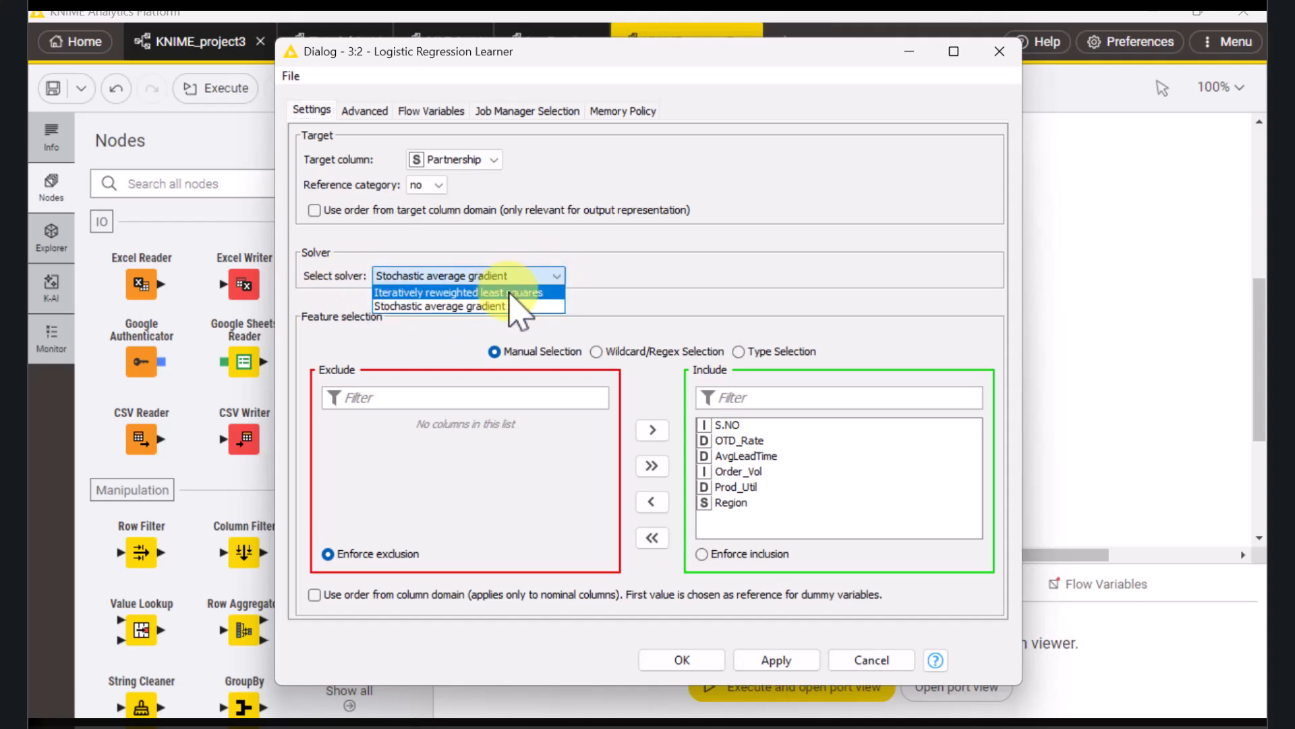
{"action": "left_click", "coordinate": [510, 293]}
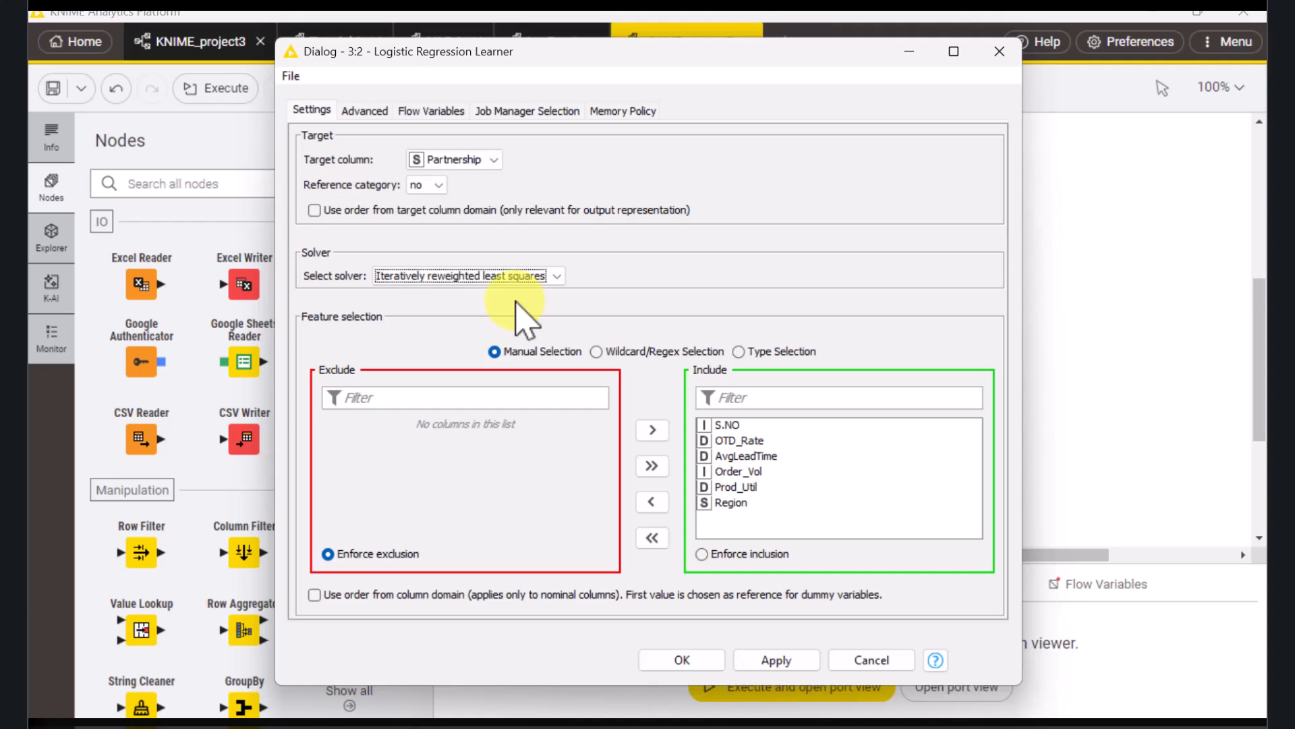
Step: Exclude the S.NO column from the learner's feature selection and accept the settings
{"action": "left_click", "coordinate": [729, 425]}
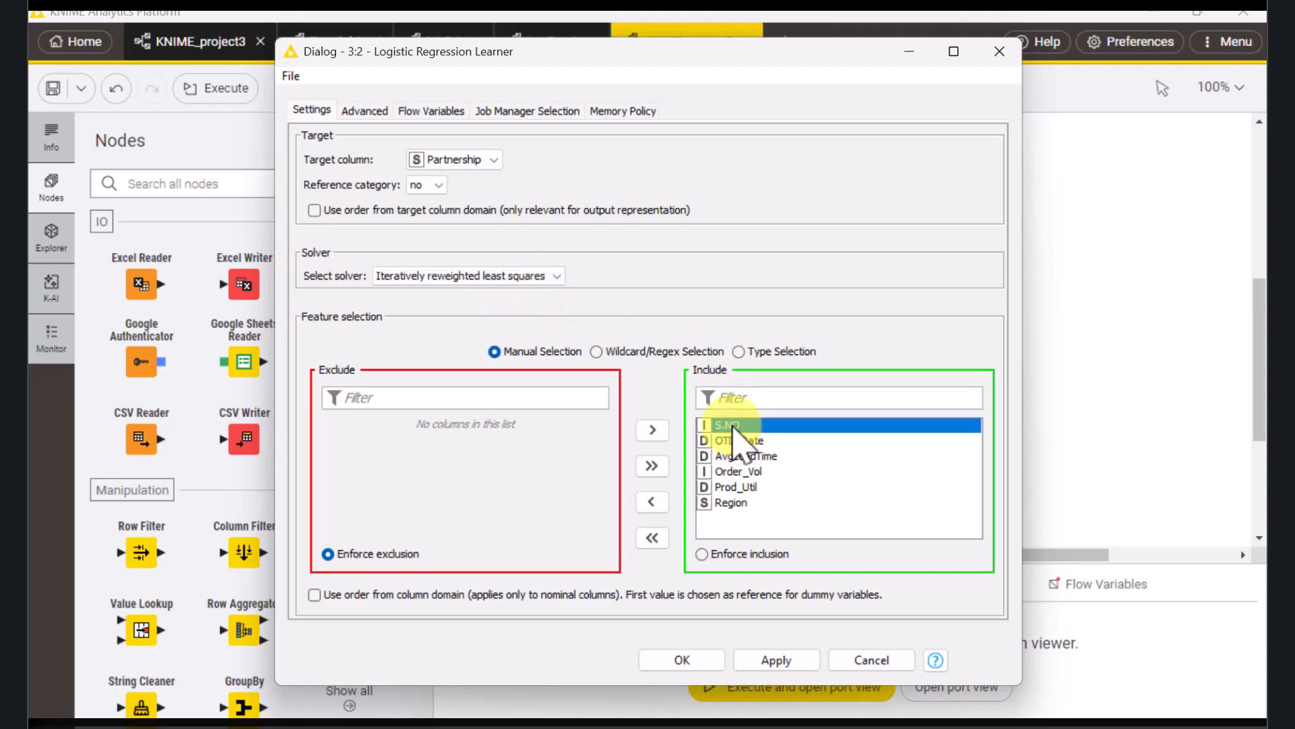
{"action": "left_click", "coordinate": [653, 503]}
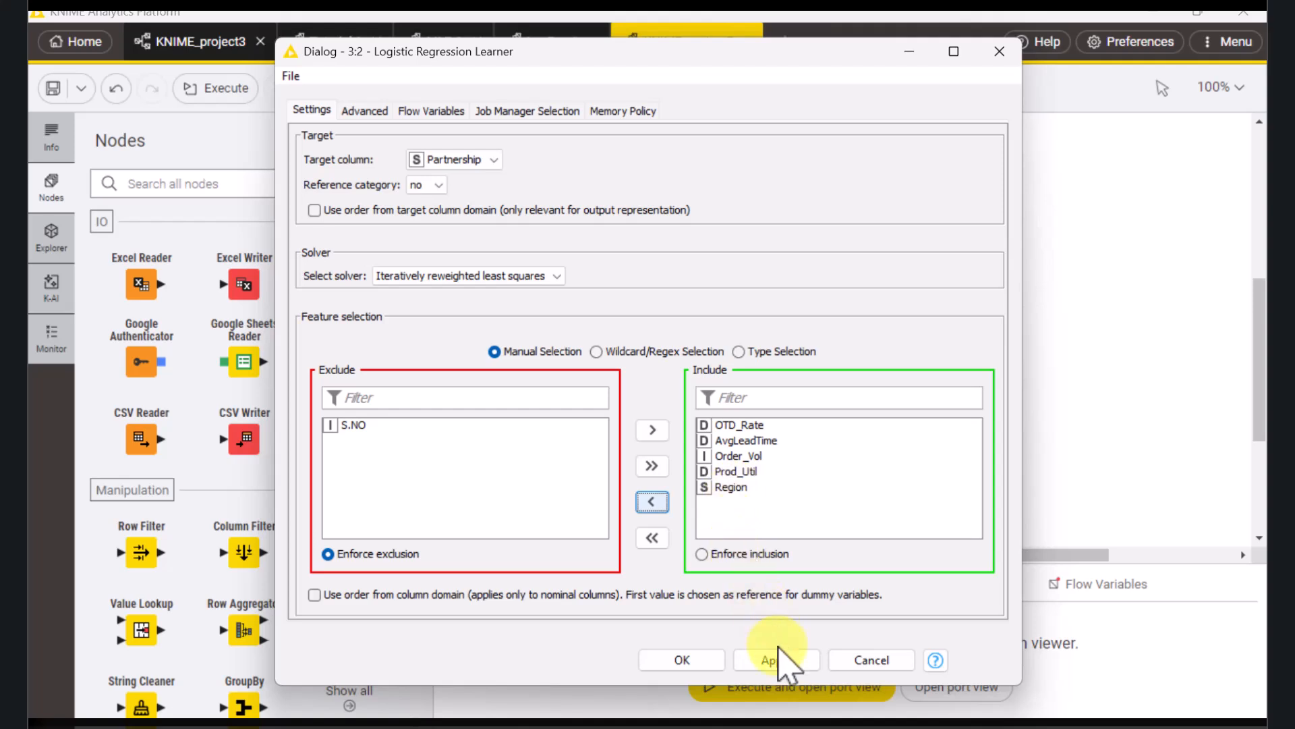
{"action": "left_click", "coordinate": [682, 660]}
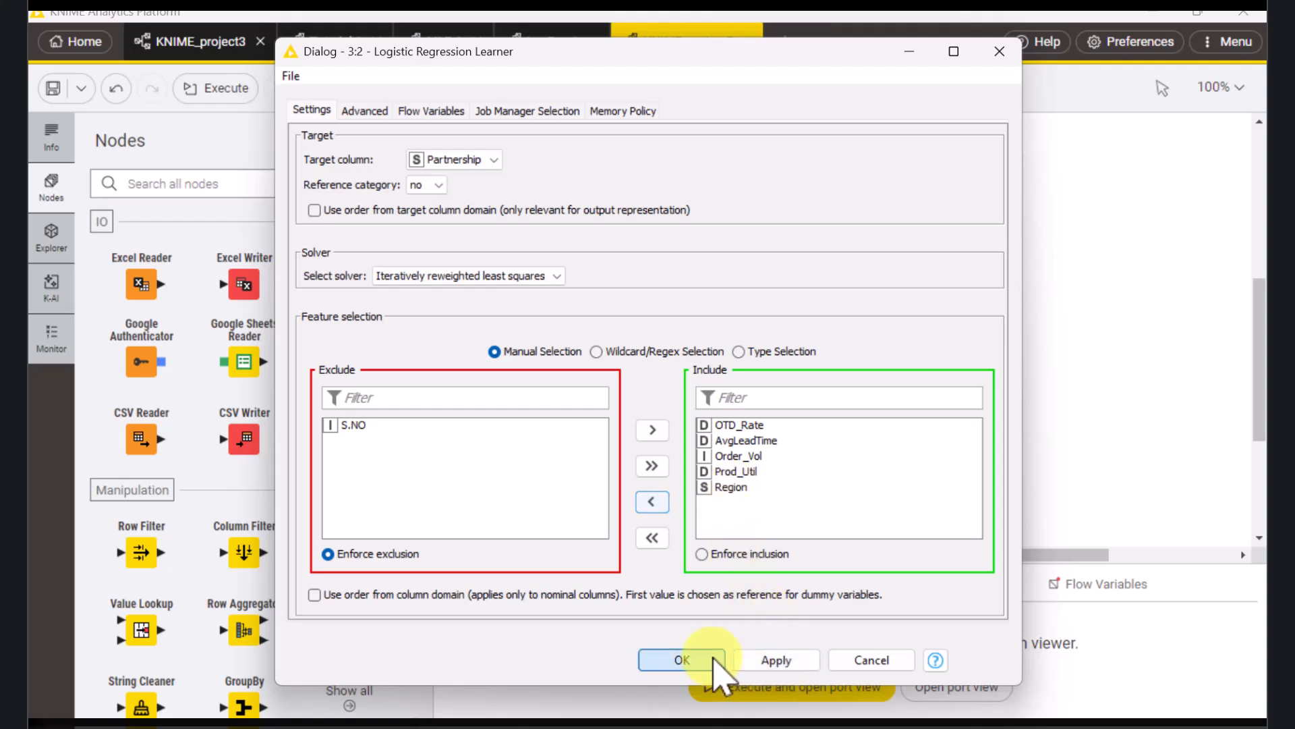
Step: Execute the Logistic Regression Learner and review its Coefficients and Statistics table in a separate window
{"action": "mouse_move", "coordinate": [631, 174]}
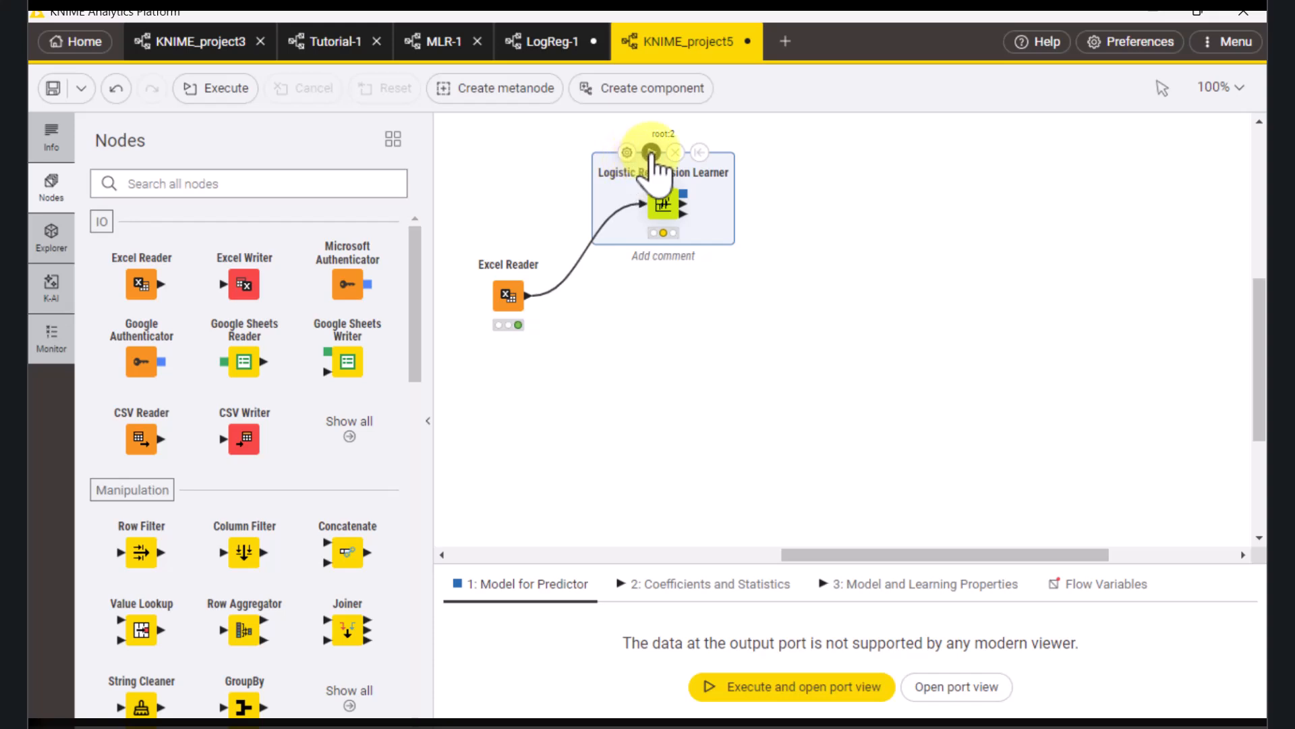
{"action": "left_click", "coordinate": [651, 152]}
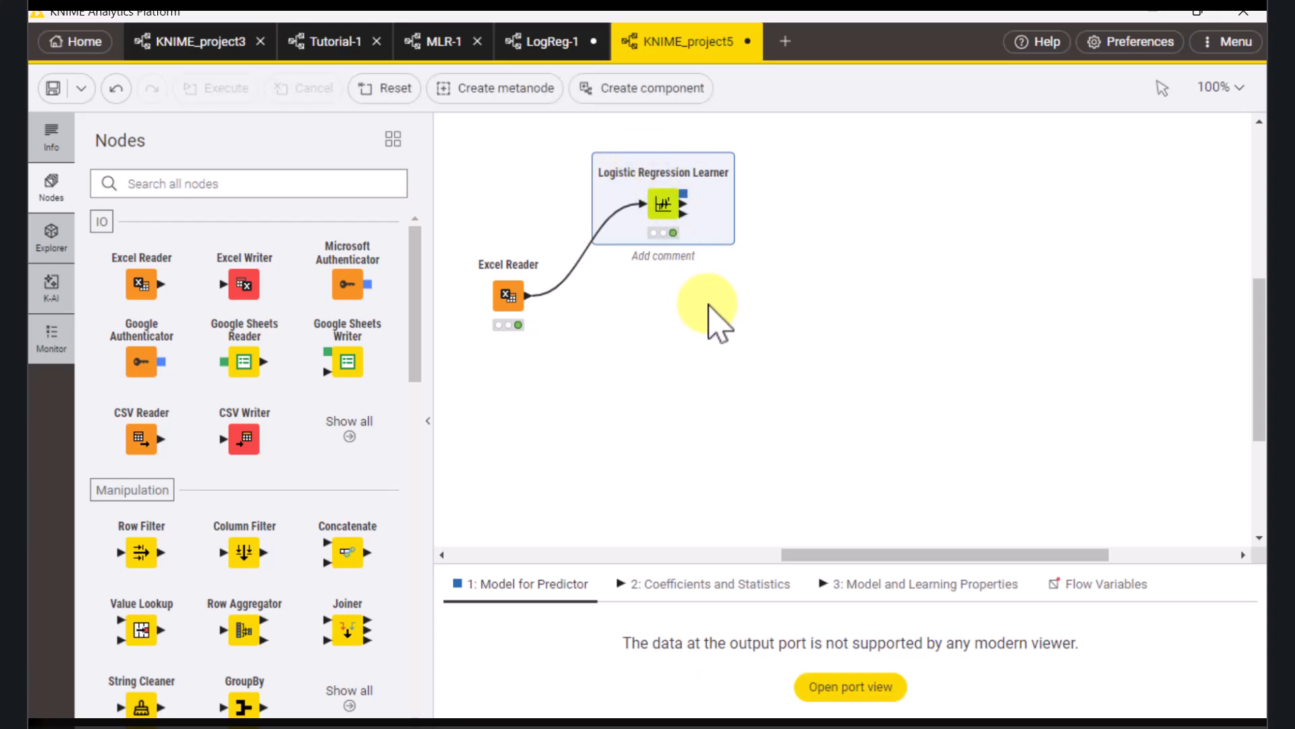
{"action": "mouse_move", "coordinate": [667, 206]}
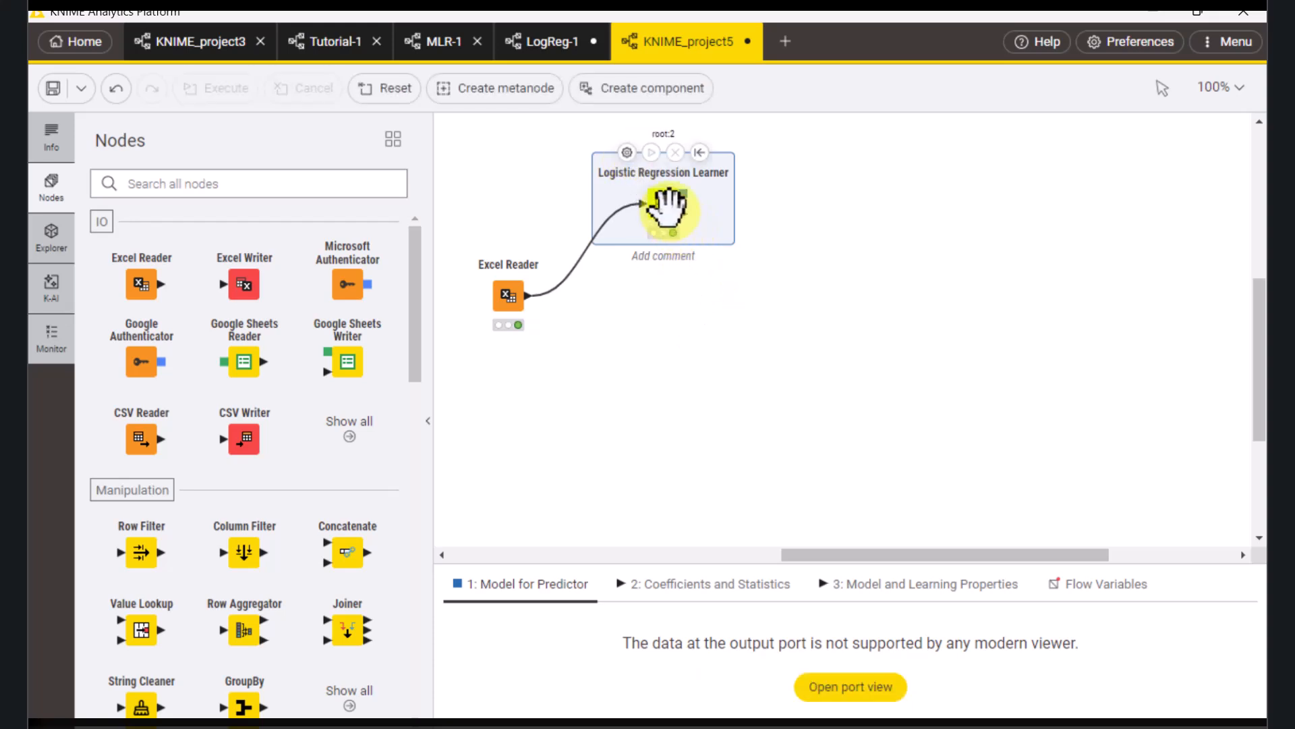
{"action": "left_click", "coordinate": [707, 593]}
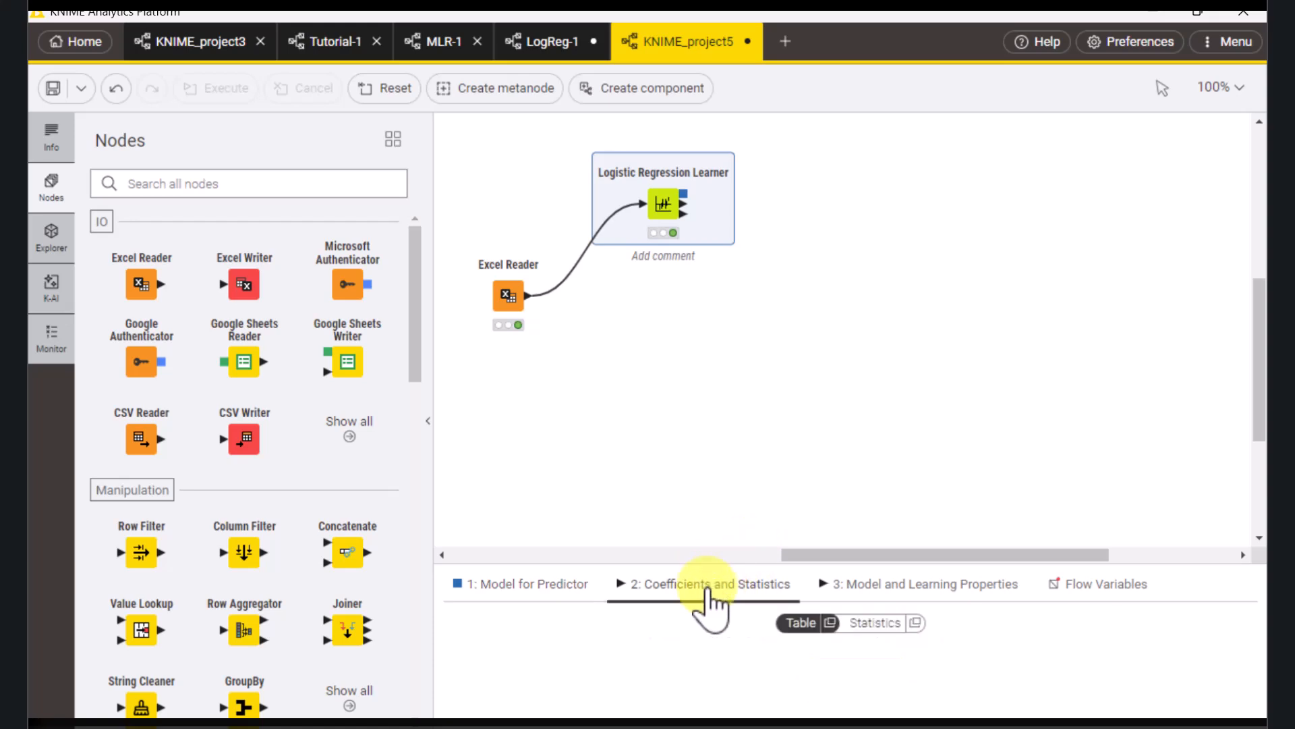
{"action": "left_click", "coordinate": [831, 624]}
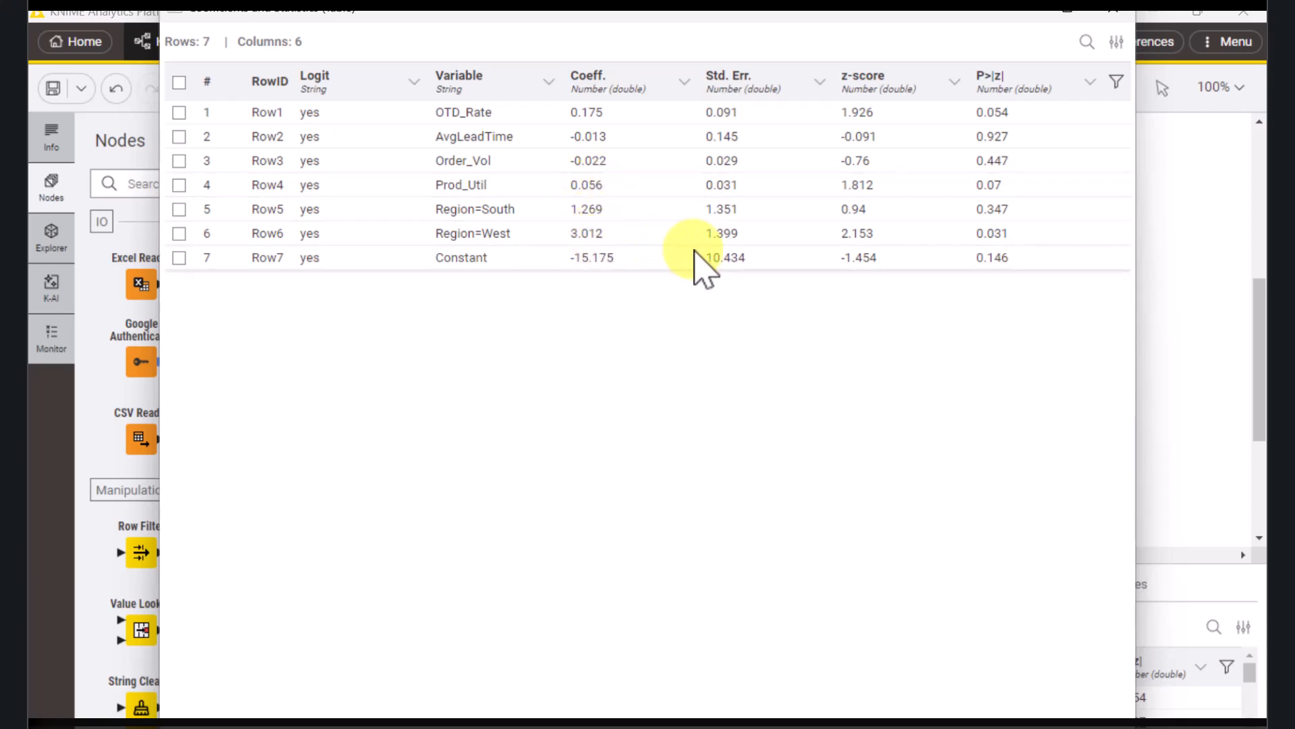
{"action": "left_click", "coordinate": [1113, 12]}
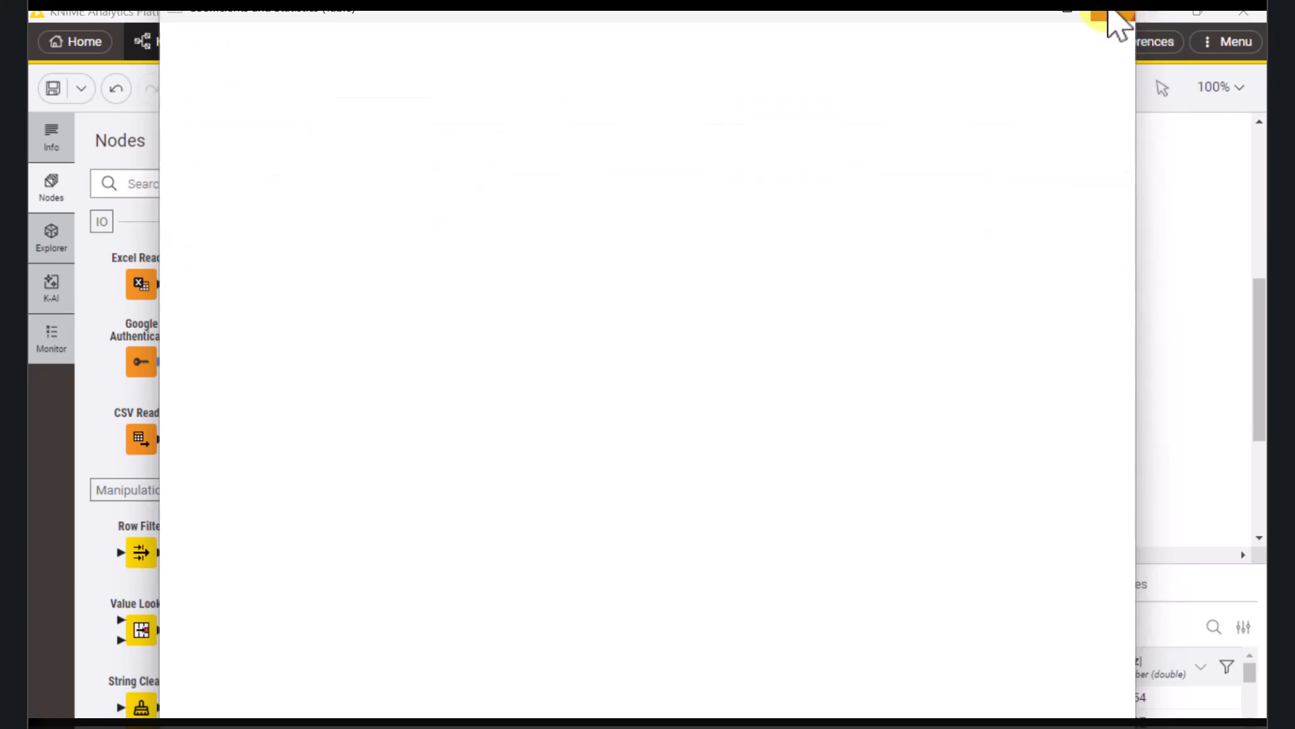
Step: Add a Math Formula node connected to the learner's Coefficients and Statistics output
{"action": "left_click", "coordinate": [818, 324]}
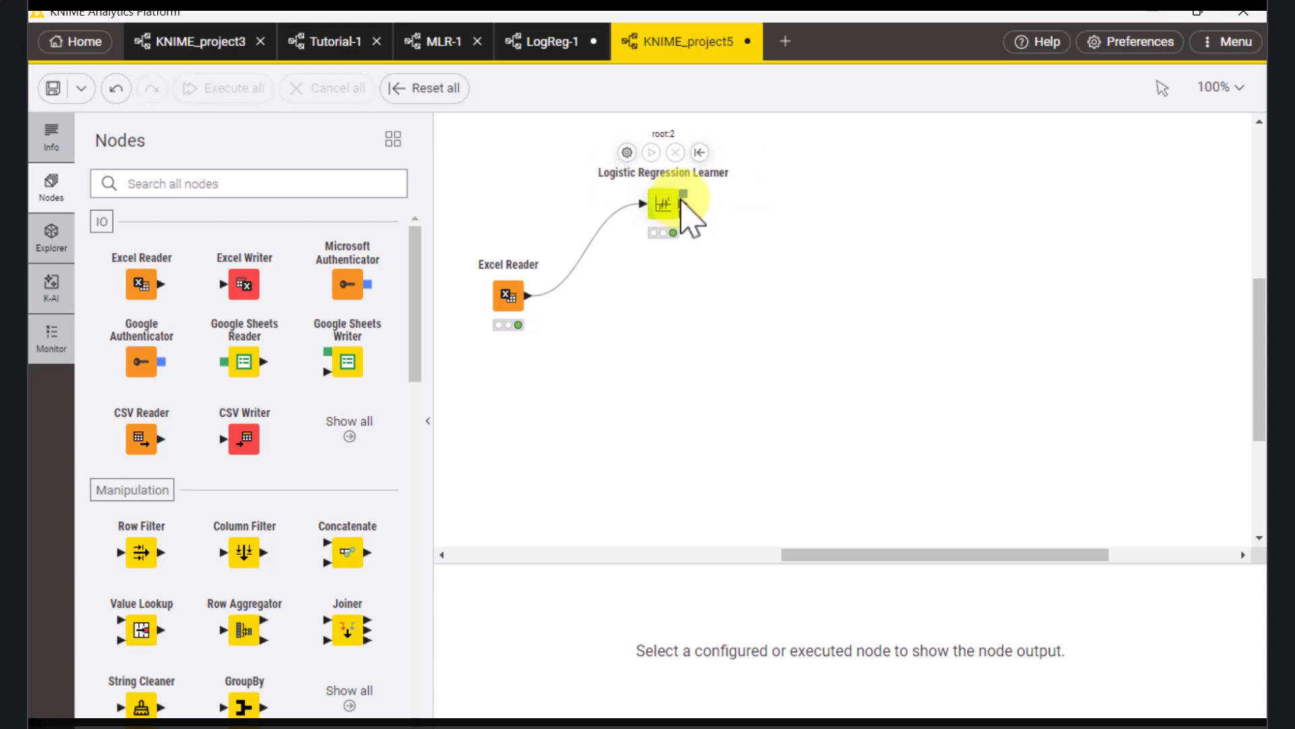
{"action": "left_click_drag", "start_coordinate": [684, 204], "coordinate": [783, 185]}
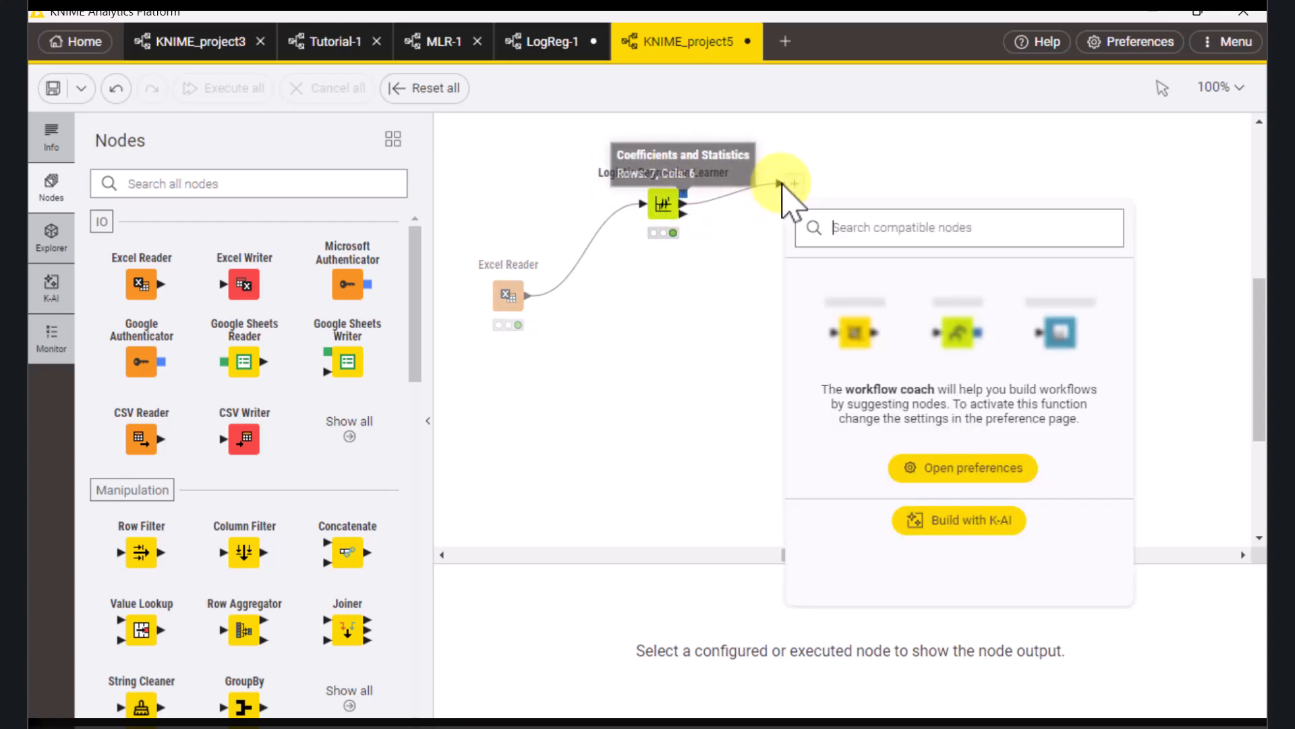
{"action": "type", "text": "math"}
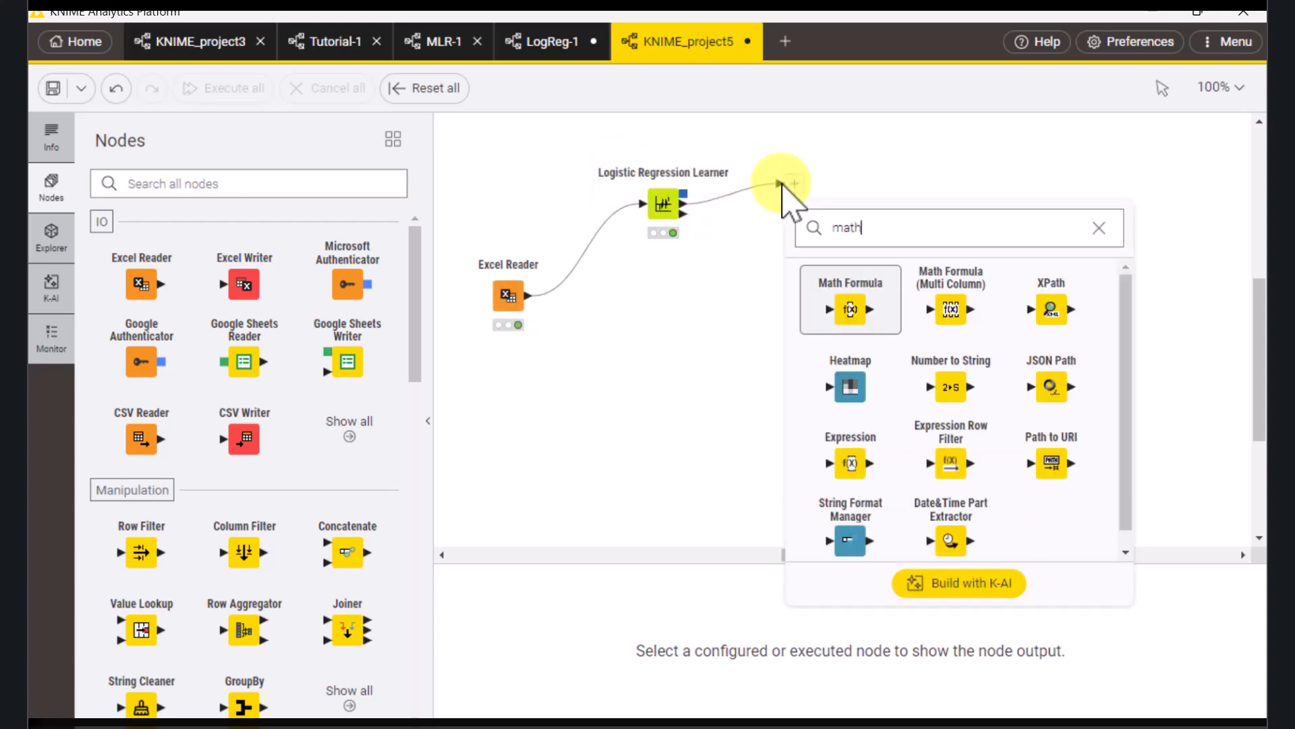
{"action": "left_click", "coordinate": [860, 322]}
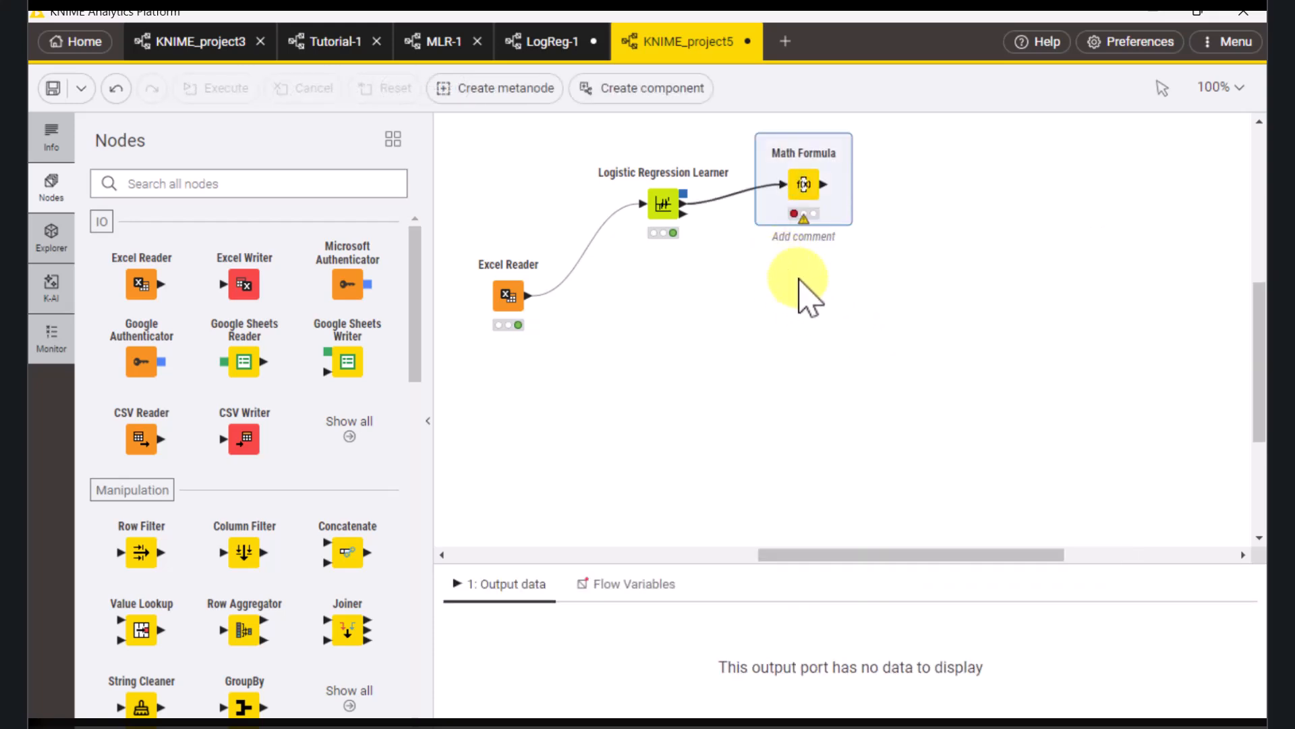
Step: Build the expression exp($Coeff.$) in the Math Formula node's configuration
{"action": "mouse_move", "coordinate": [837, 215]}
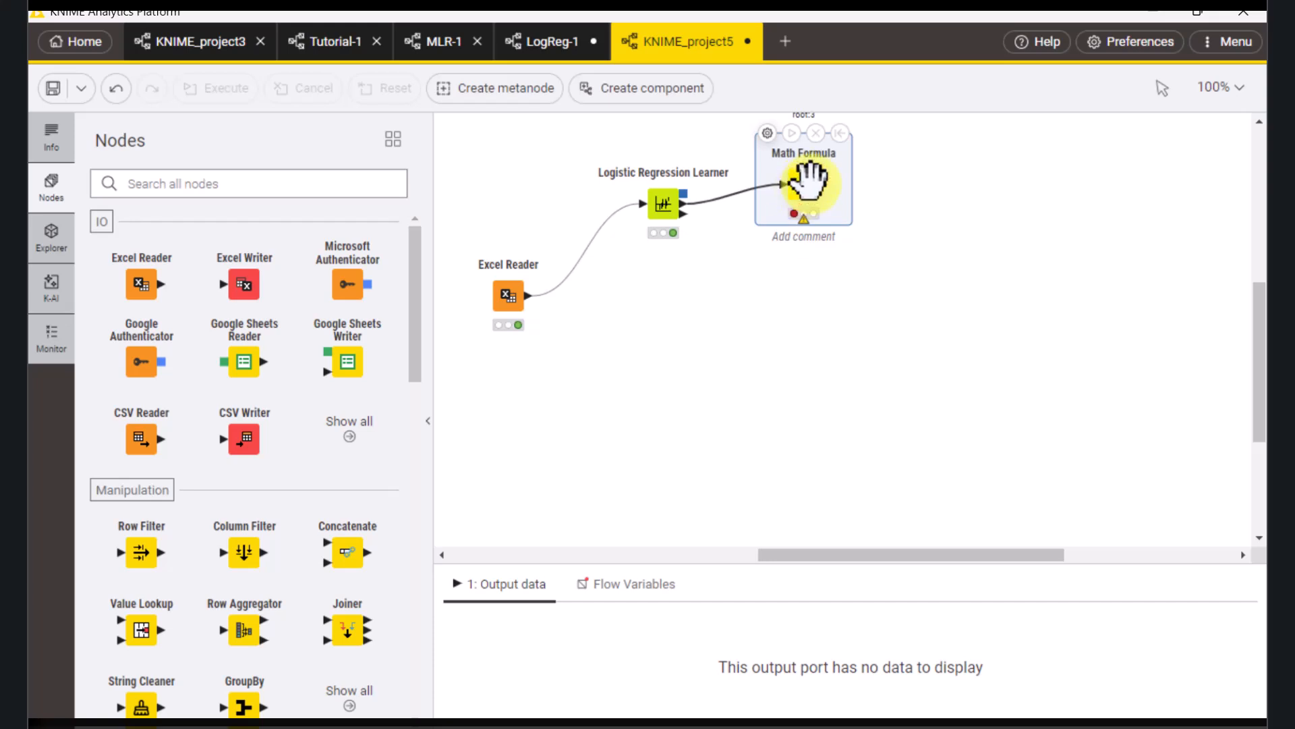
{"action": "left_click", "coordinate": [768, 135]}
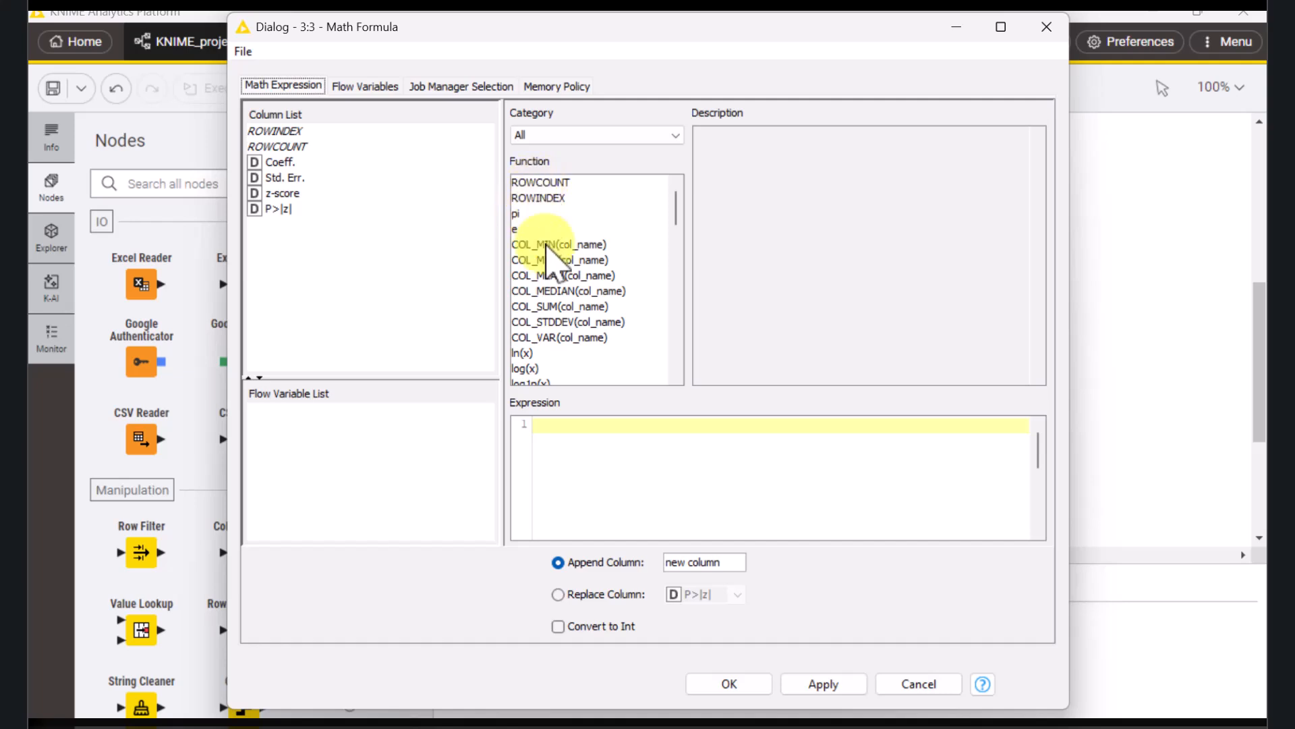
{"action": "scroll", "coordinate": [536, 290], "scroll_direction": "down", "scroll_amount": 1}
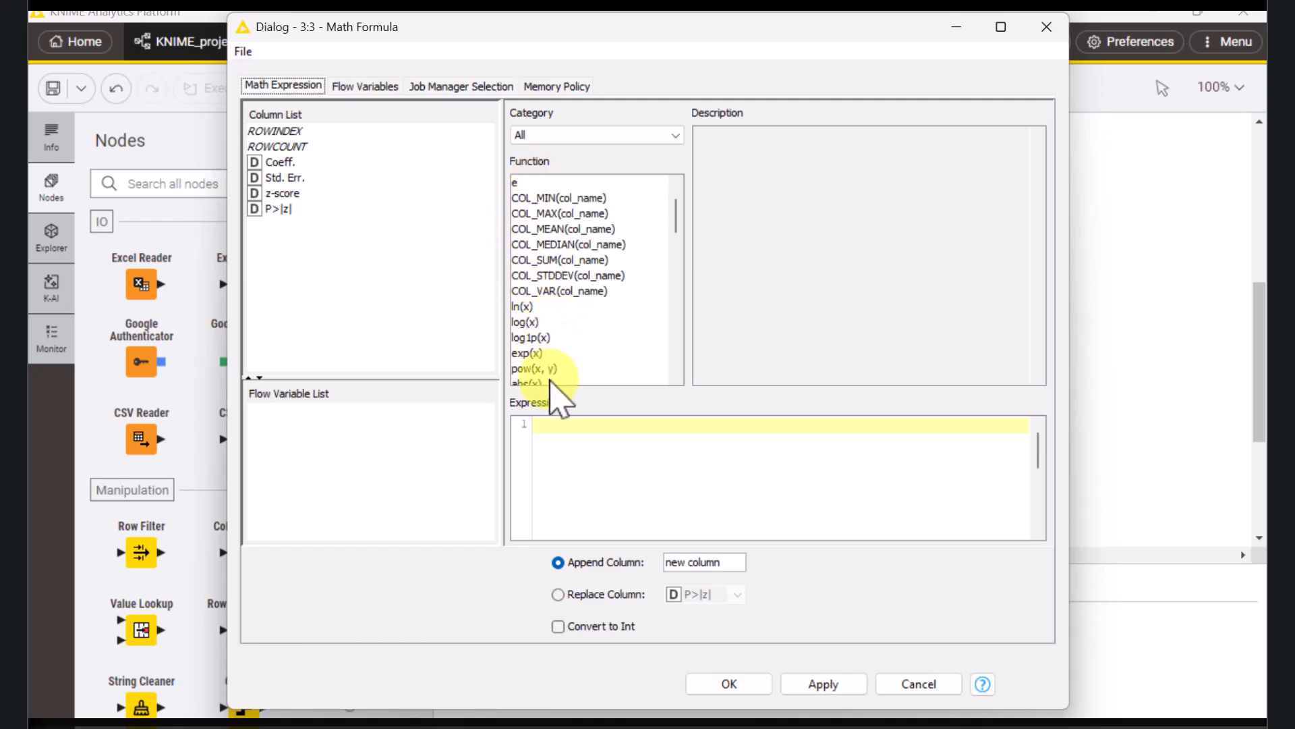
{"action": "left_click", "coordinate": [550, 353]}
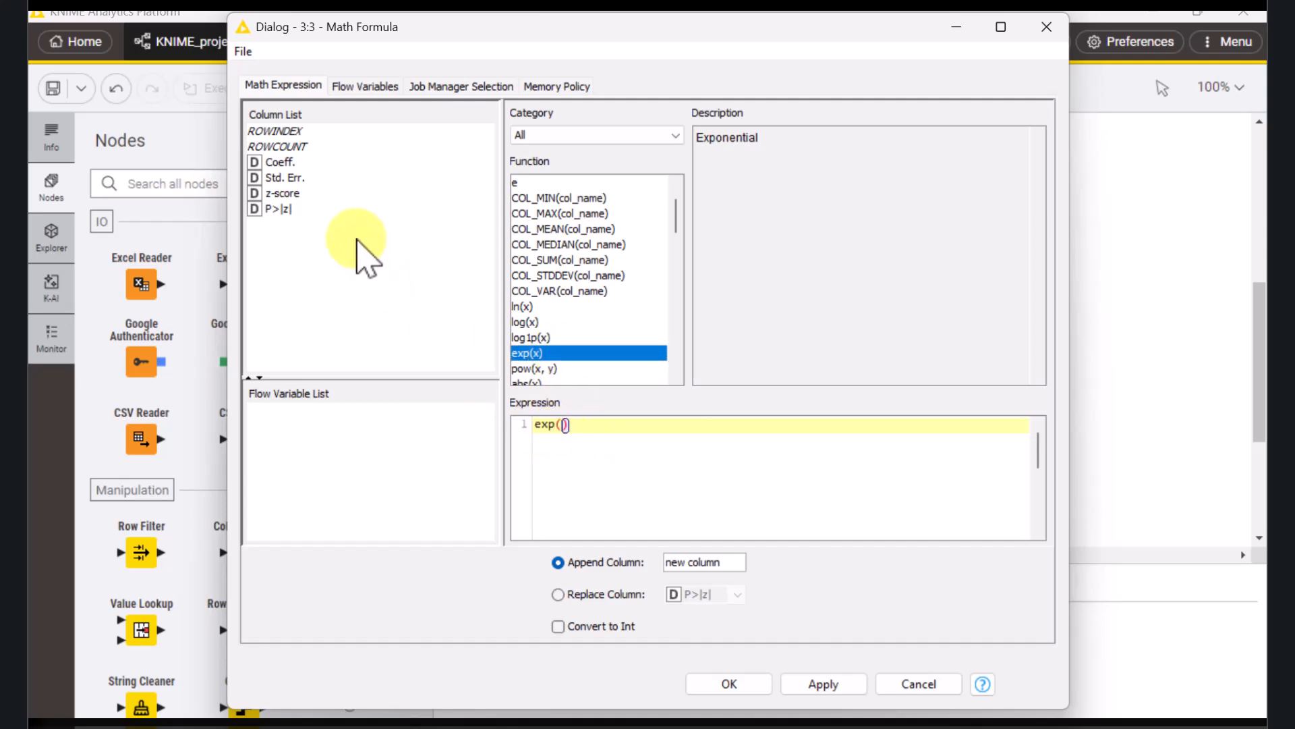
{"action": "double_click", "coordinate": [282, 163]}
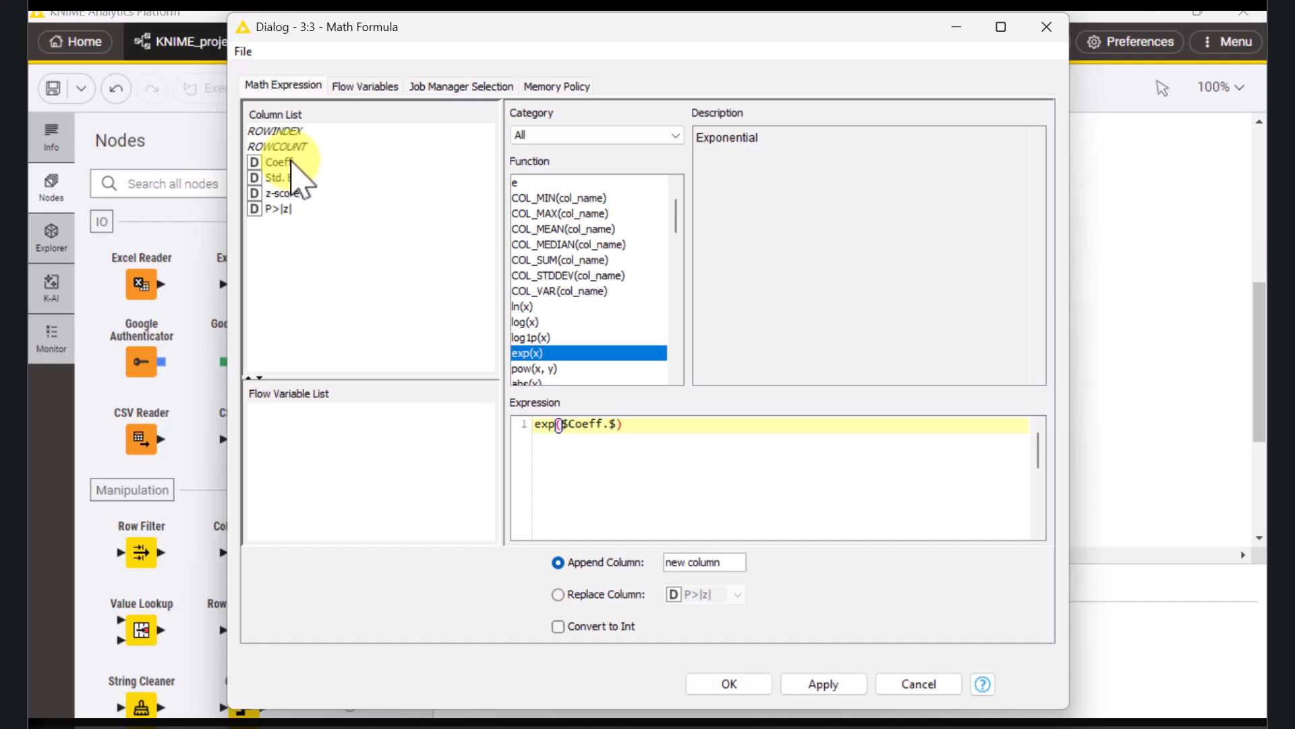
{"action": "left_click", "coordinate": [543, 438]}
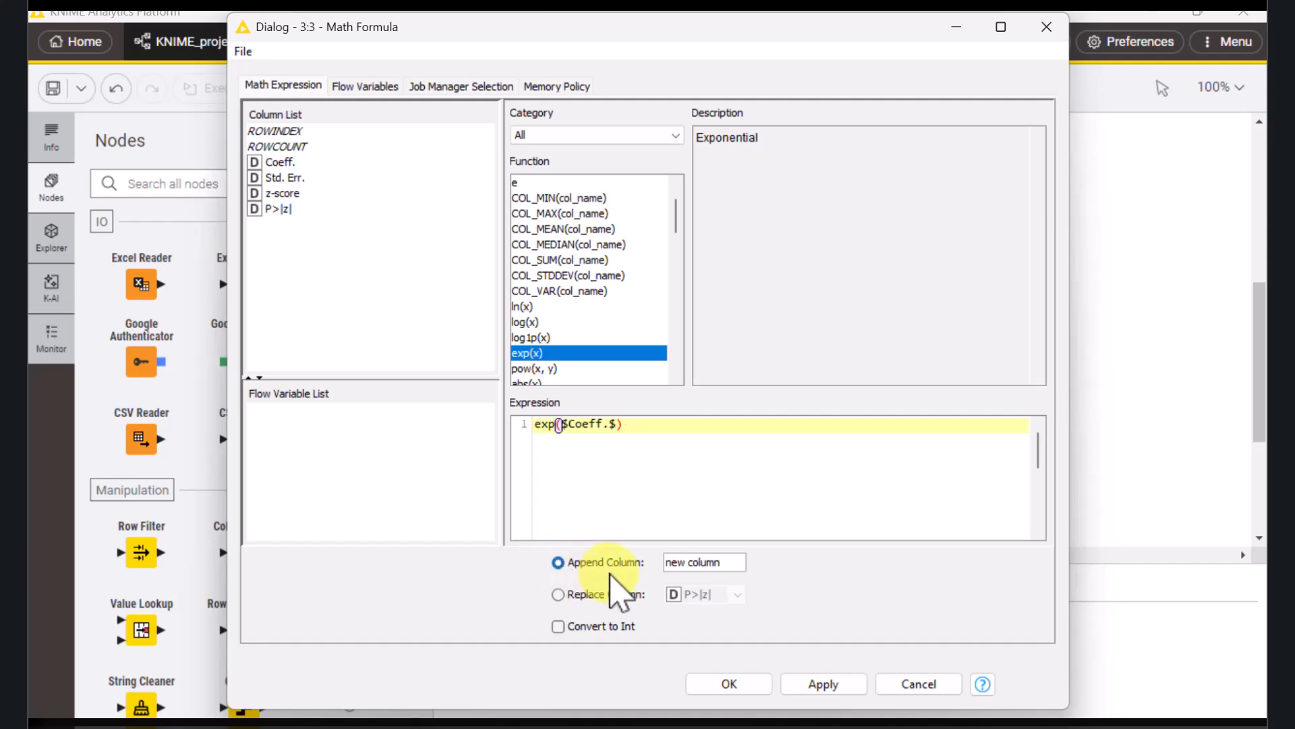
Step: Name the Math Formula node's appended column Odds, accept the settings and execute the node
{"action": "left_click_drag", "start_coordinate": [723, 561], "coordinate": [633, 541]}
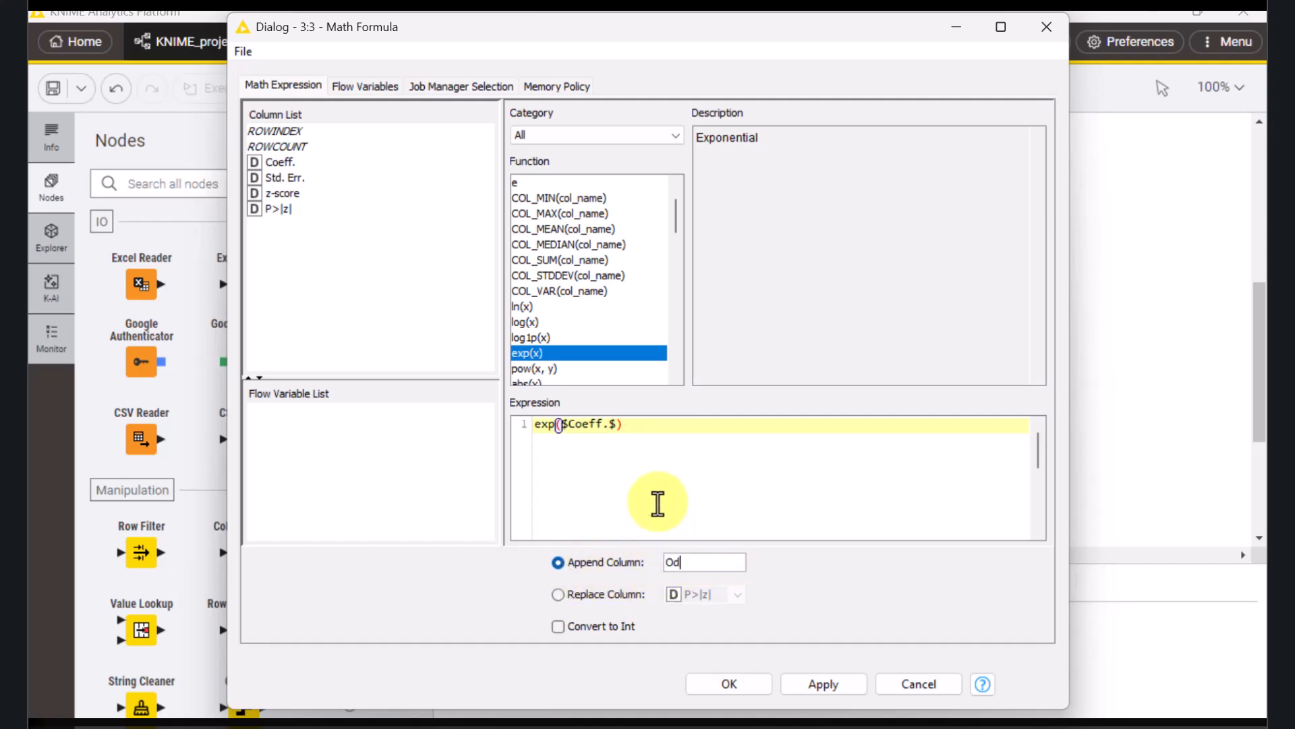
{"action": "left_click", "coordinate": [728, 684]}
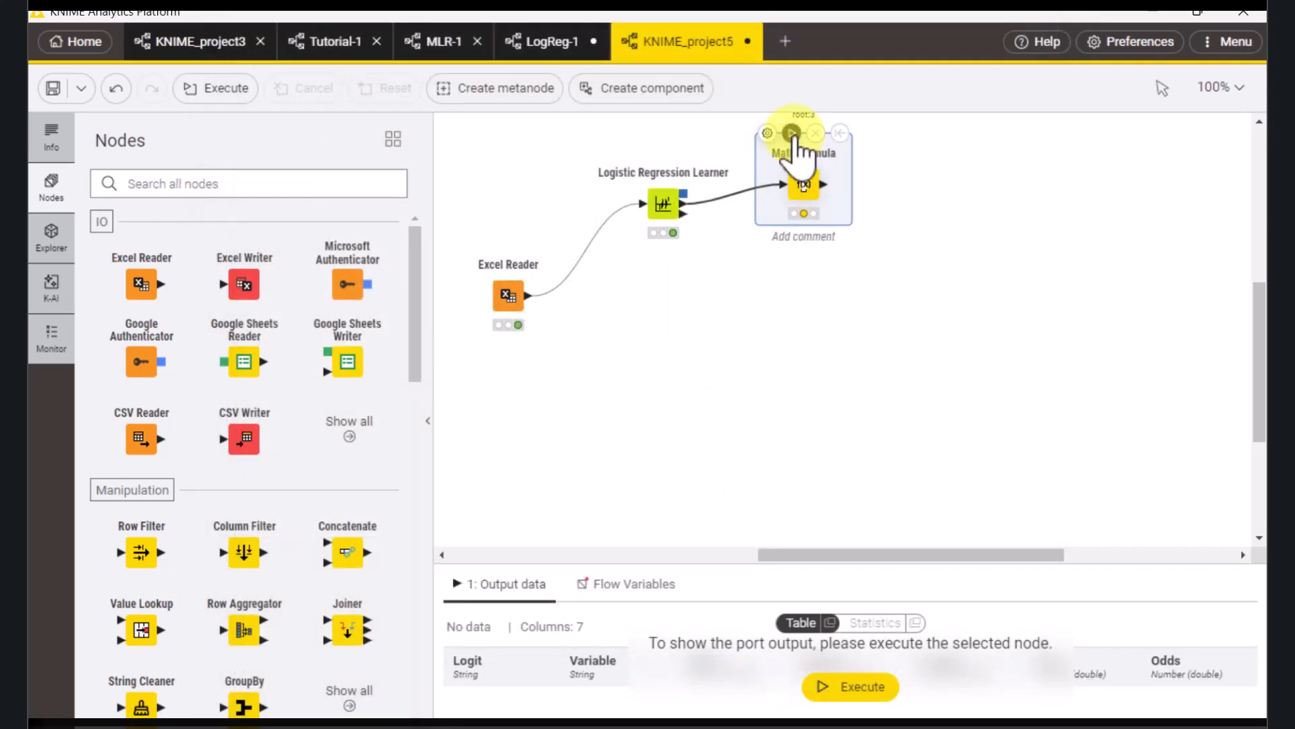
{"action": "left_click", "coordinate": [792, 133]}
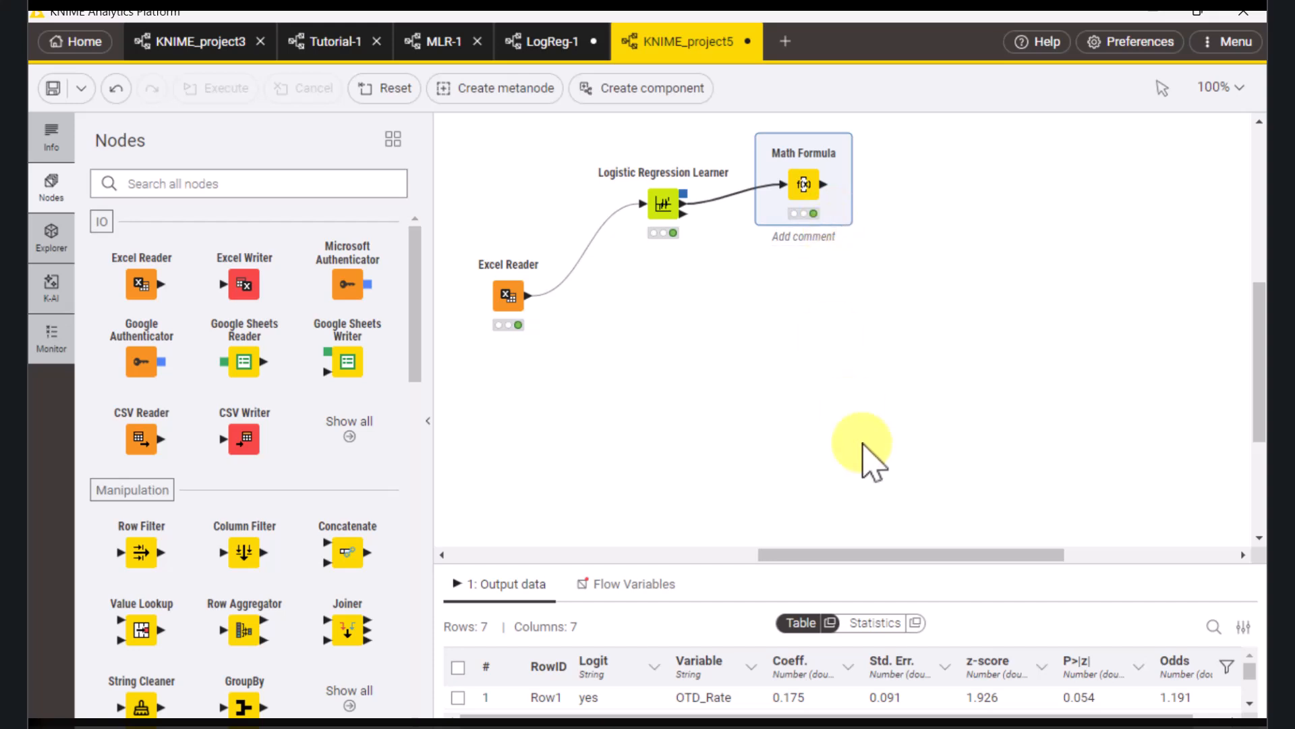
{"action": "scroll", "coordinate": [1113, 672], "scroll_direction": "right", "scroll_amount": 1}
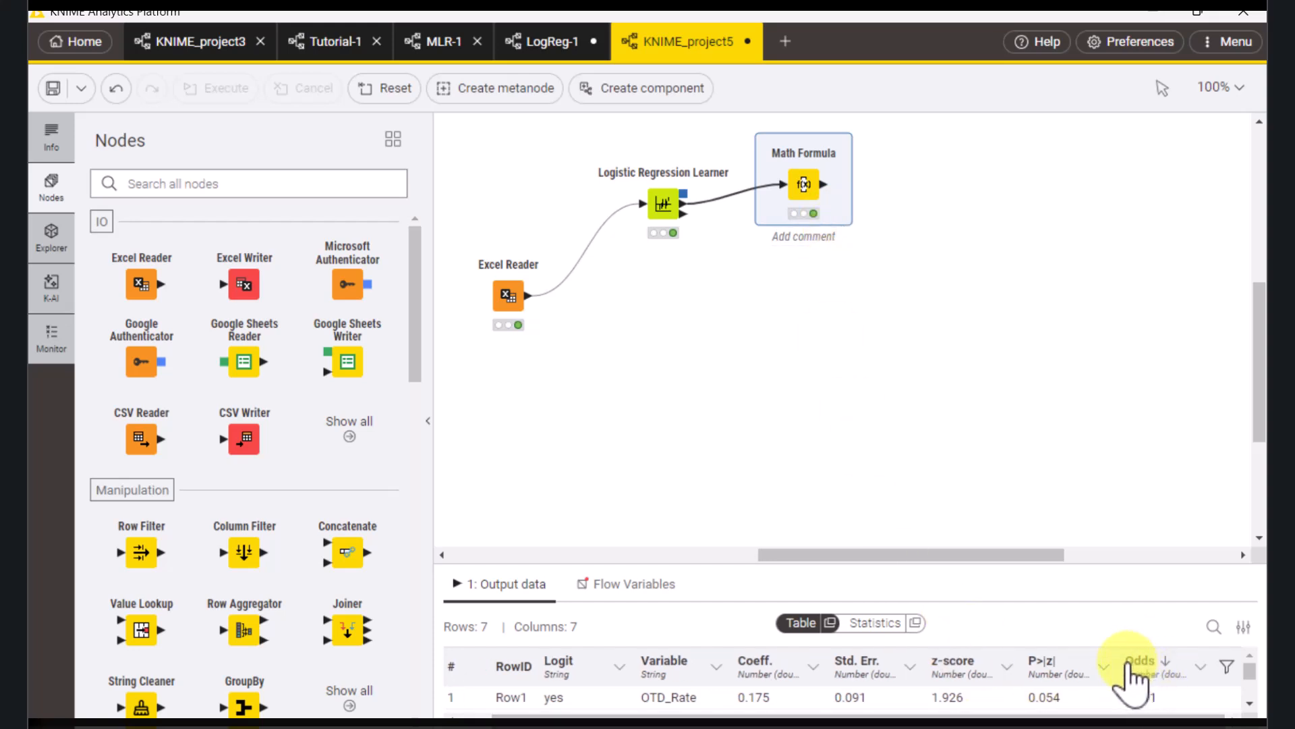
Step: Add a Column Filter node connected to the Math Formula node's output
{"action": "left_click", "coordinate": [840, 260]}
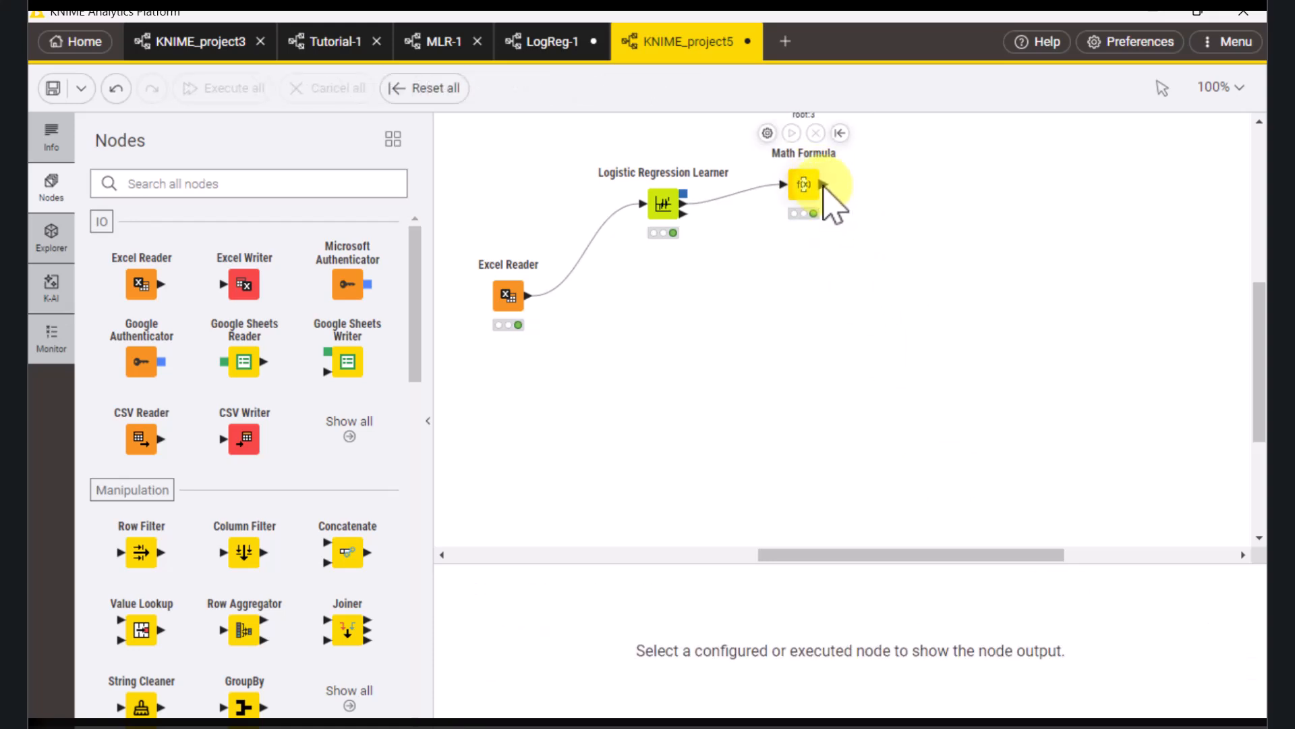
{"action": "left_click_drag", "start_coordinate": [824, 188], "coordinate": [922, 188]}
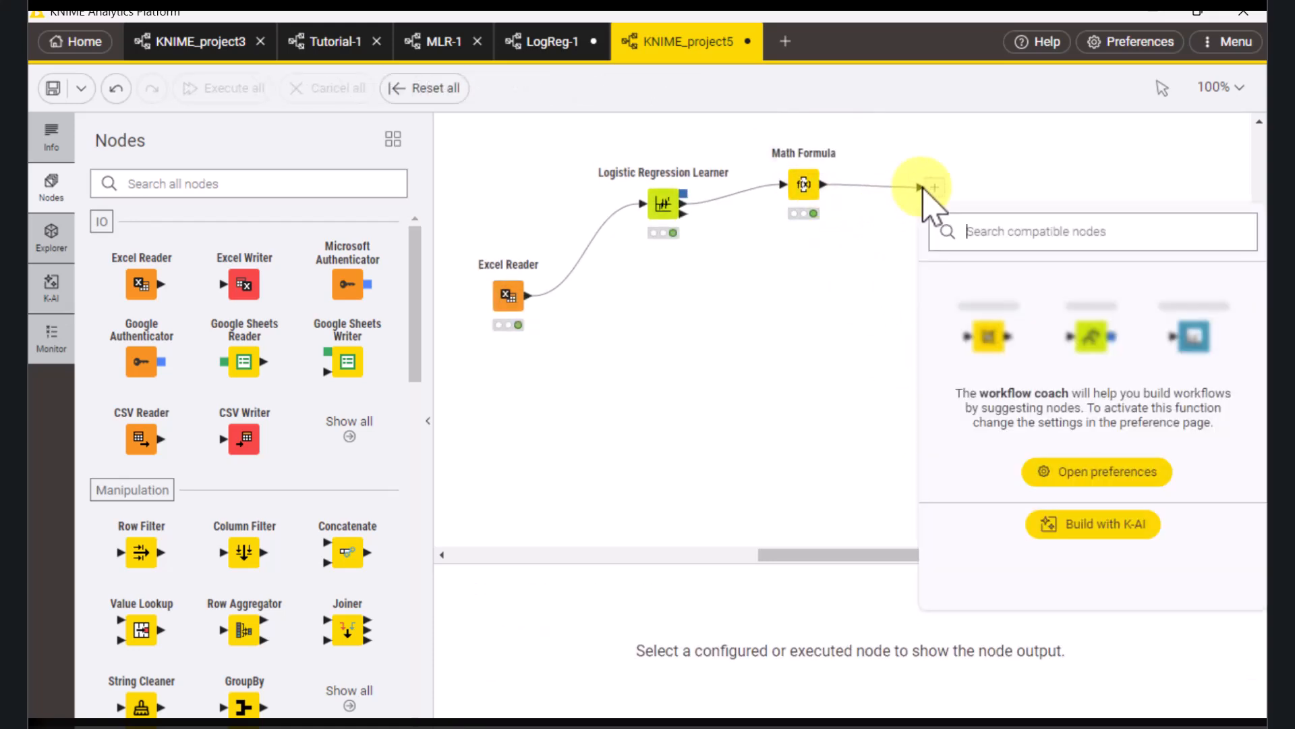
{"action": "type", "text": "colum"}
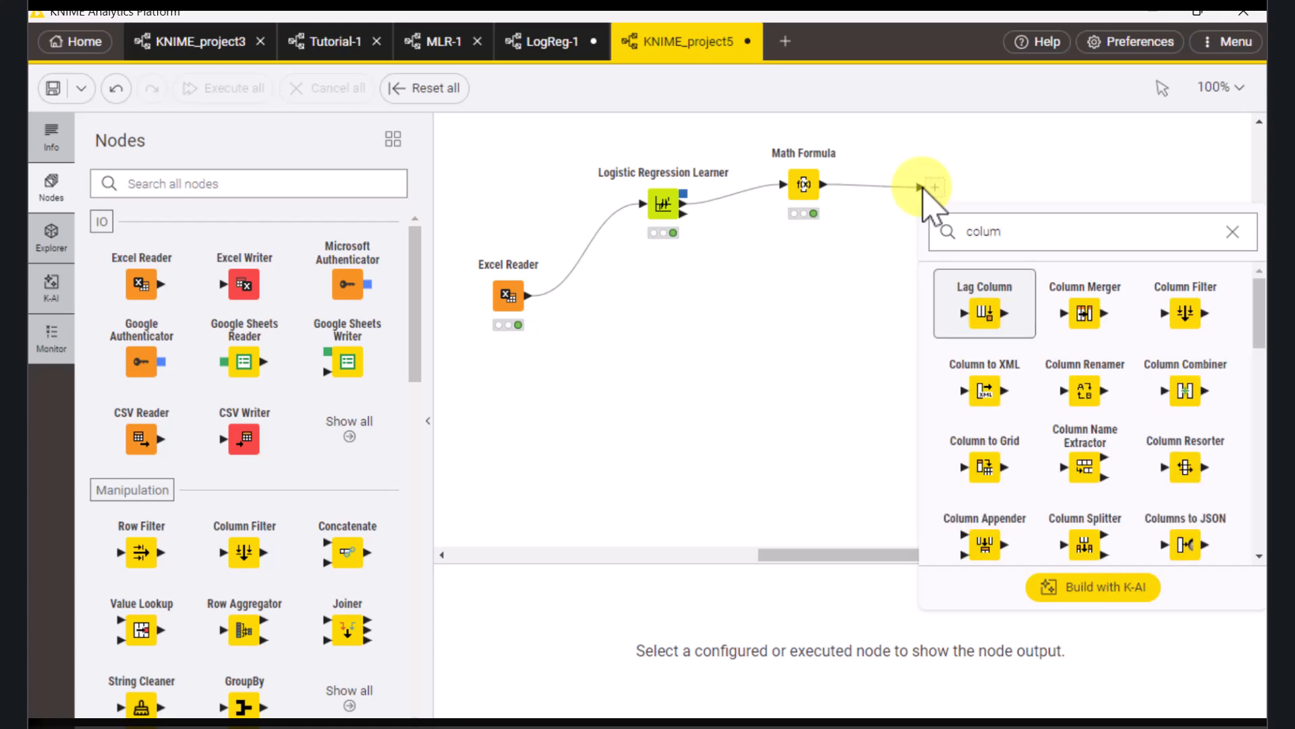
{"action": "left_click", "coordinate": [1185, 316]}
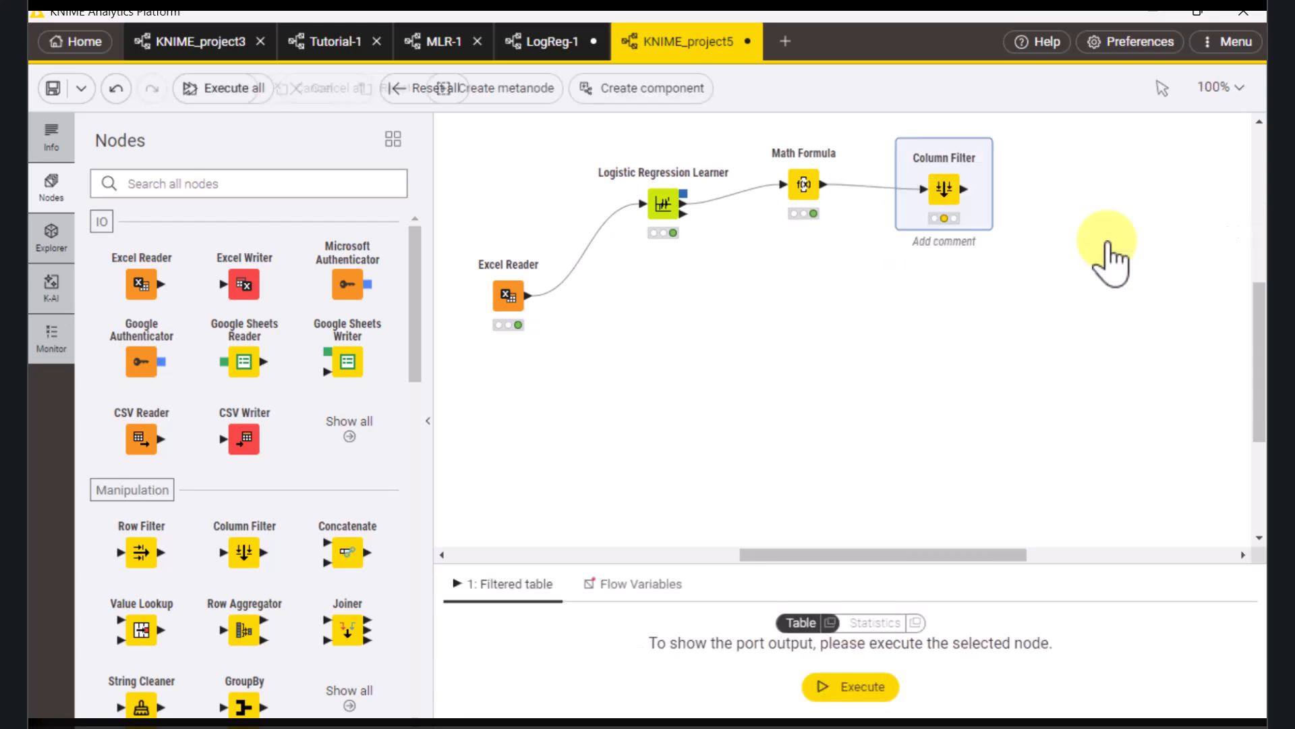
Step: Configure the Column Filter to include only the Variable, Coeff. and Odds columns
{"action": "left_click", "coordinate": [908, 138]}
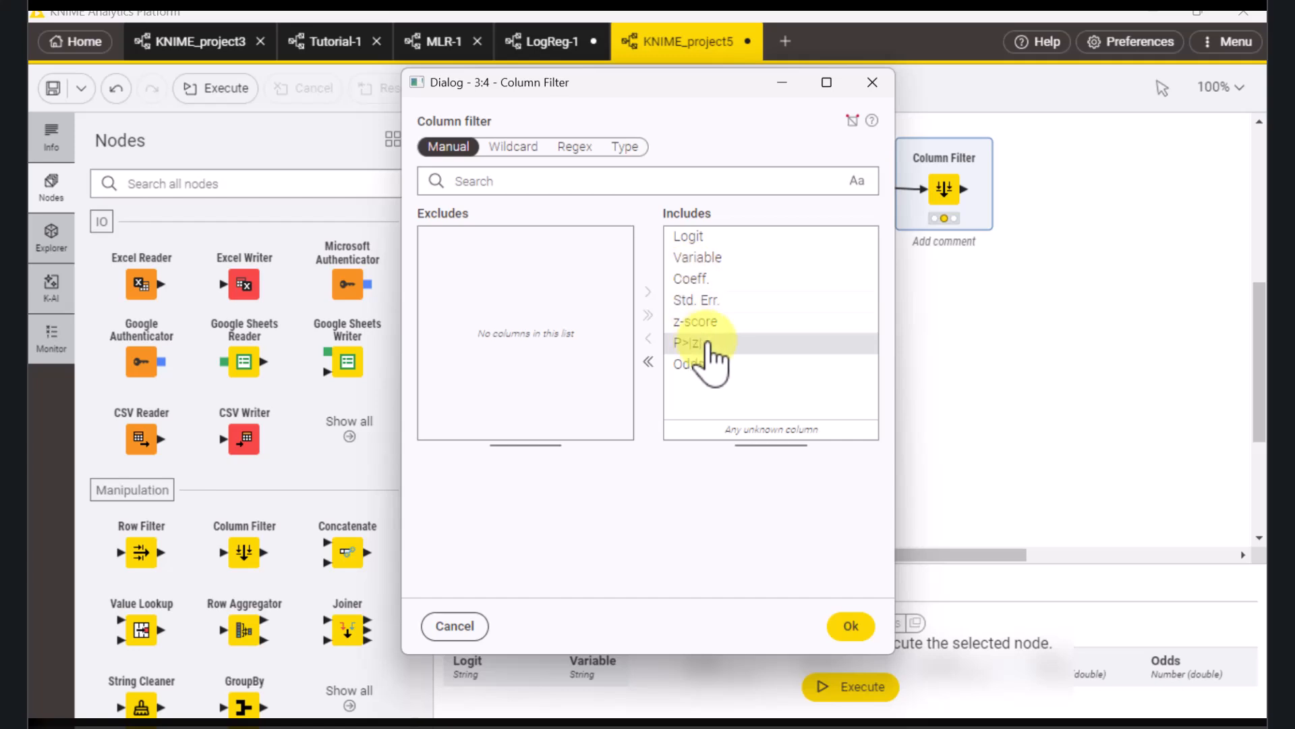
{"action": "left_click", "coordinate": [638, 357]}
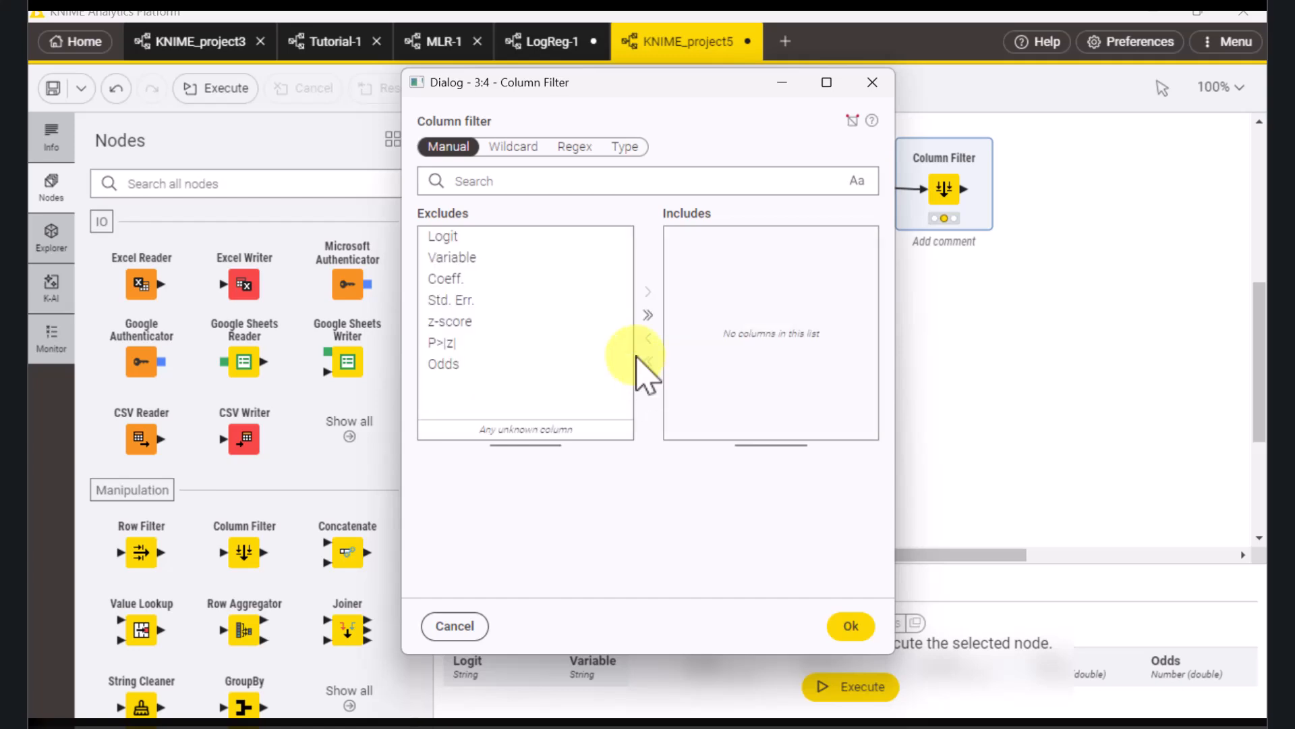
{"action": "left_click", "coordinate": [483, 262]}
{"action": "left_click", "coordinate": [647, 291]}
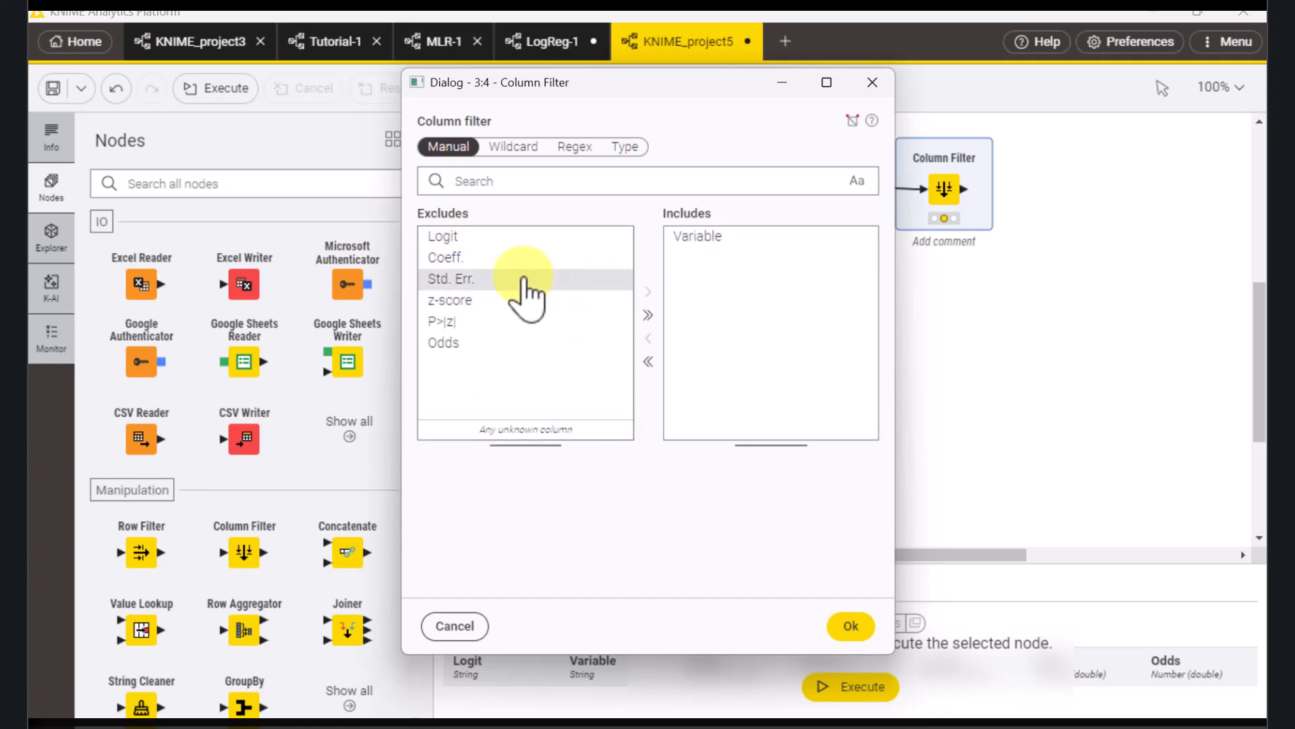
{"action": "left_click", "coordinate": [510, 259]}
{"action": "left_click", "coordinate": [646, 294]}
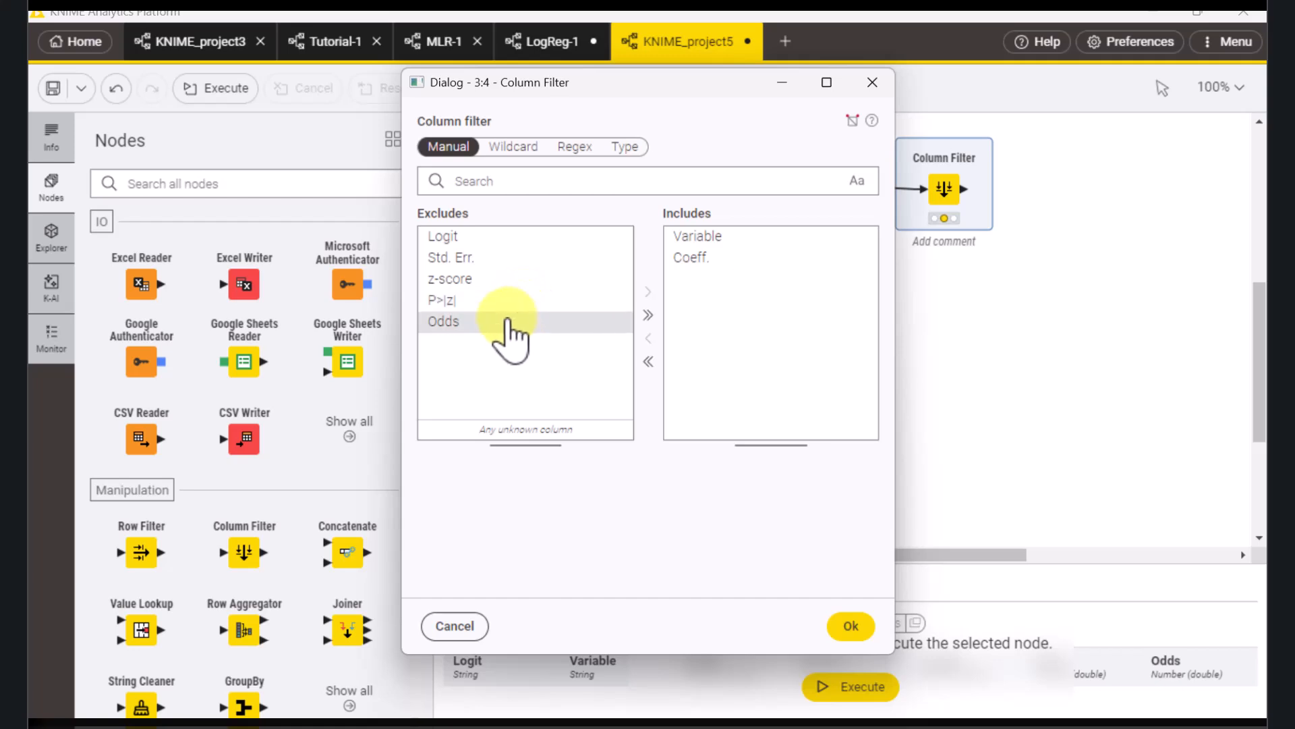
{"action": "left_click", "coordinate": [509, 323]}
{"action": "left_click", "coordinate": [646, 291]}
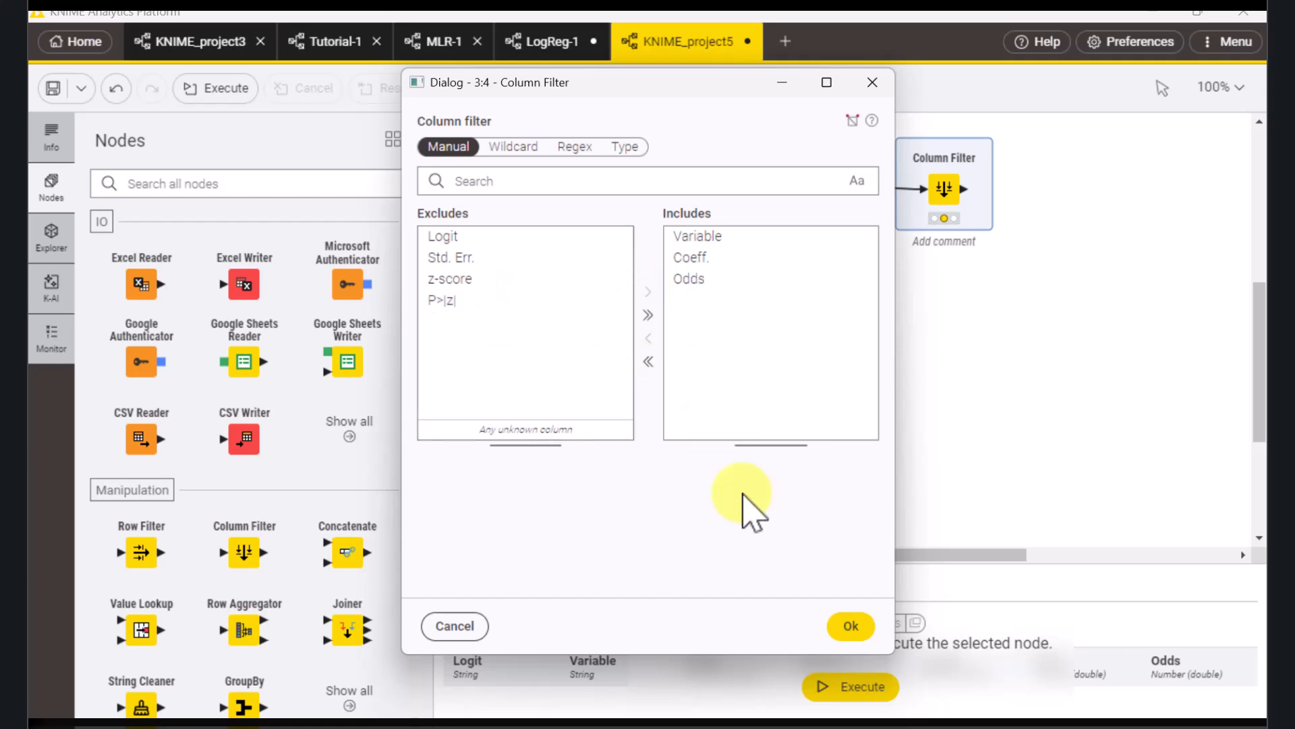
{"action": "left_click", "coordinate": [851, 627]}
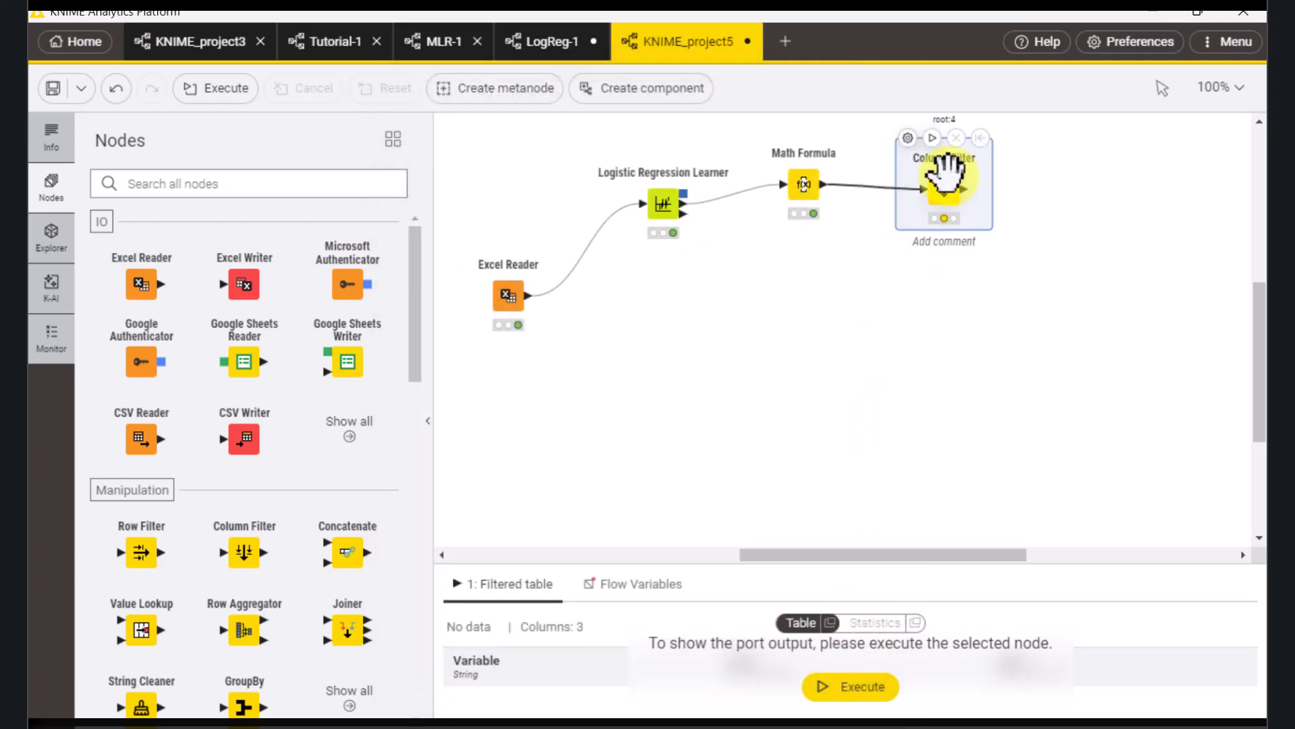
Step: Execute the Column Filter and review its filtered table of coefficients and odds in a separate window
{"action": "left_click", "coordinate": [932, 139]}
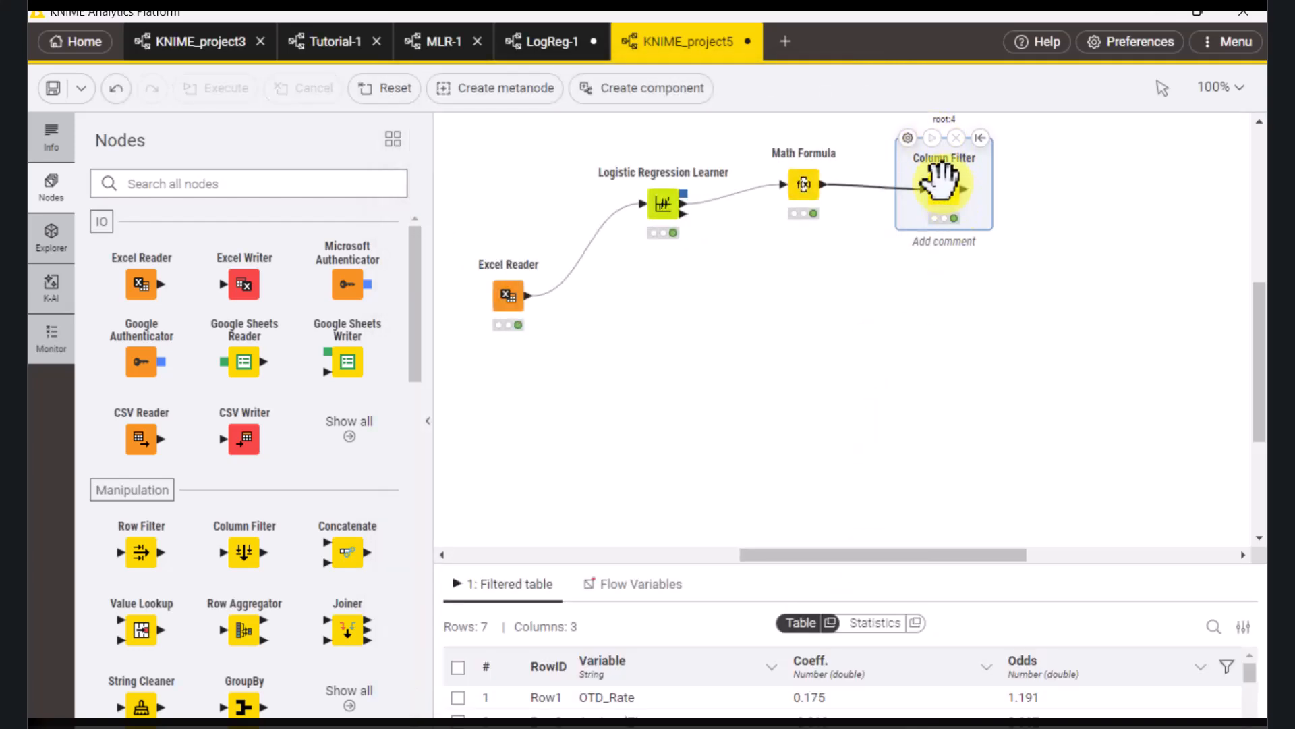
{"action": "left_click", "coordinate": [829, 624]}
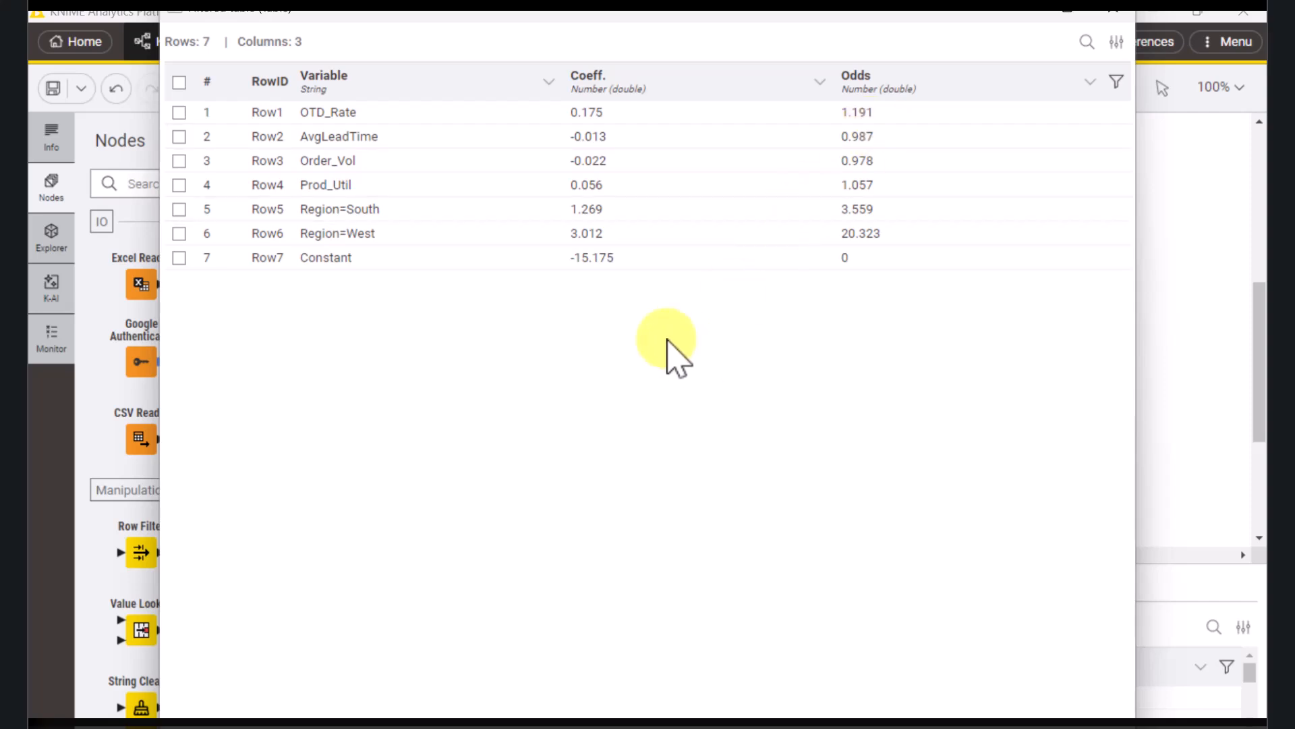
{"action": "left_click", "coordinate": [1112, 15]}
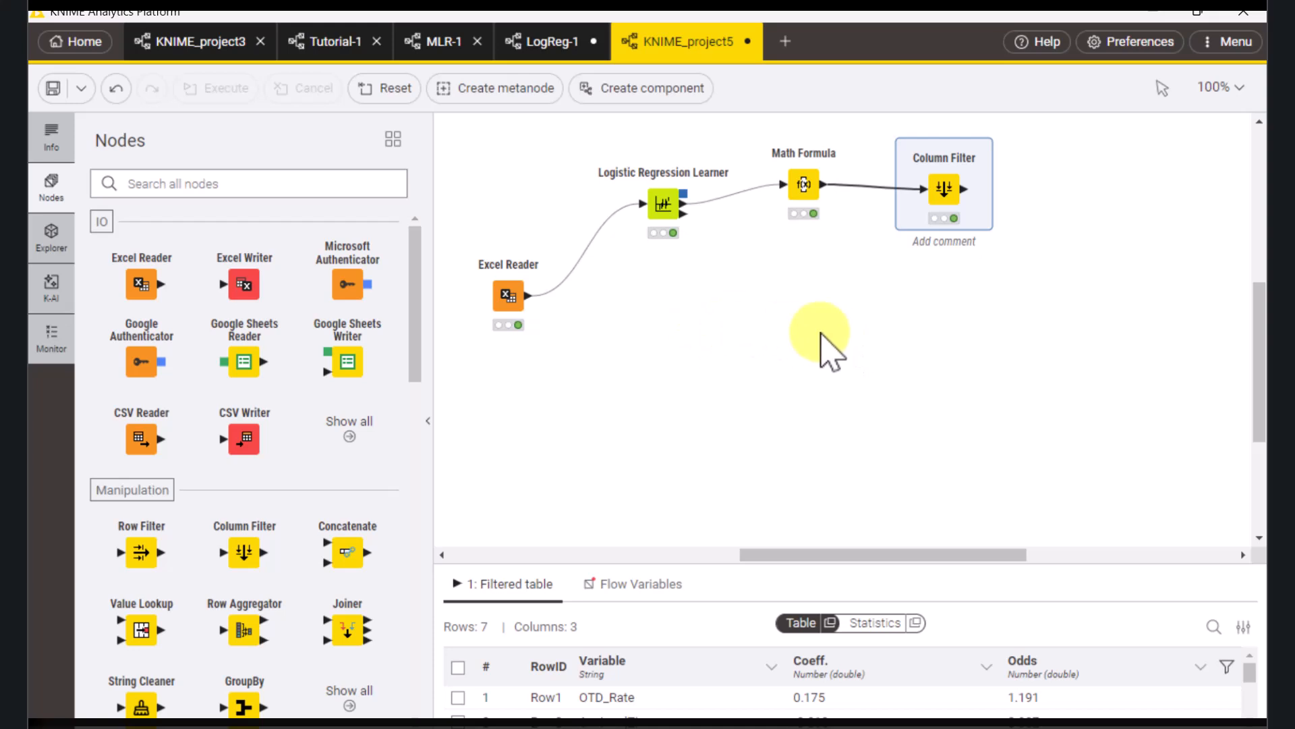
Step: Add a Partitioning node fed by the Excel Reader's output and place it below the first learner
{"action": "left_click", "coordinate": [649, 327]}
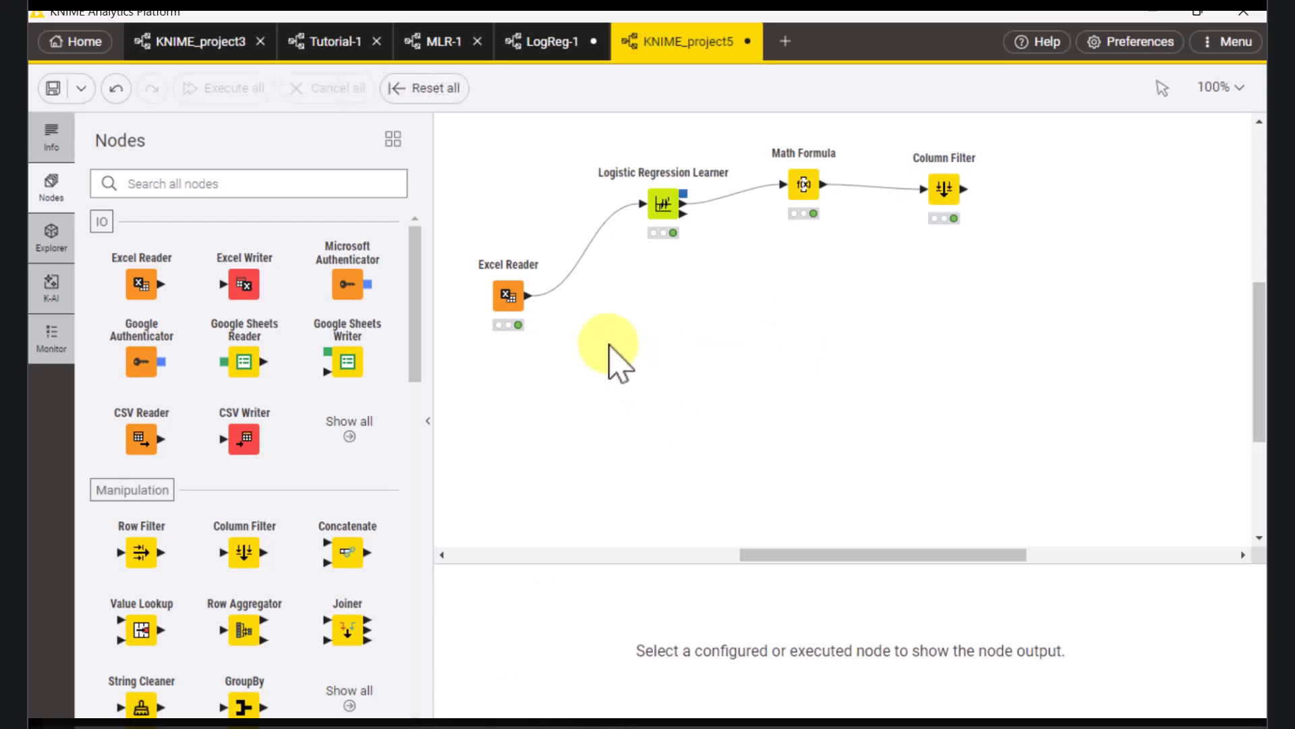
{"action": "mouse_move", "coordinate": [537, 293]}
{"action": "left_click_drag", "start_coordinate": [536, 295], "coordinate": [604, 398]}
{"action": "type", "text": "part"}
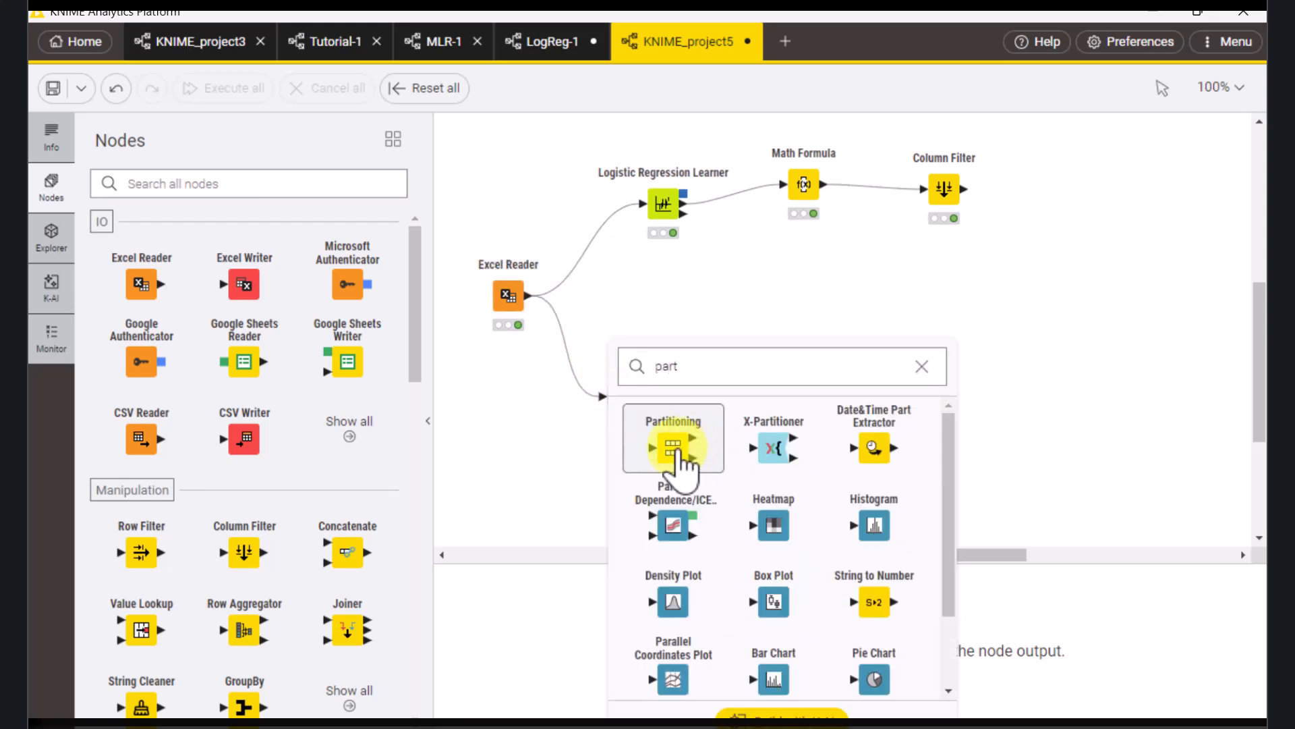
{"action": "left_click", "coordinate": [680, 461]}
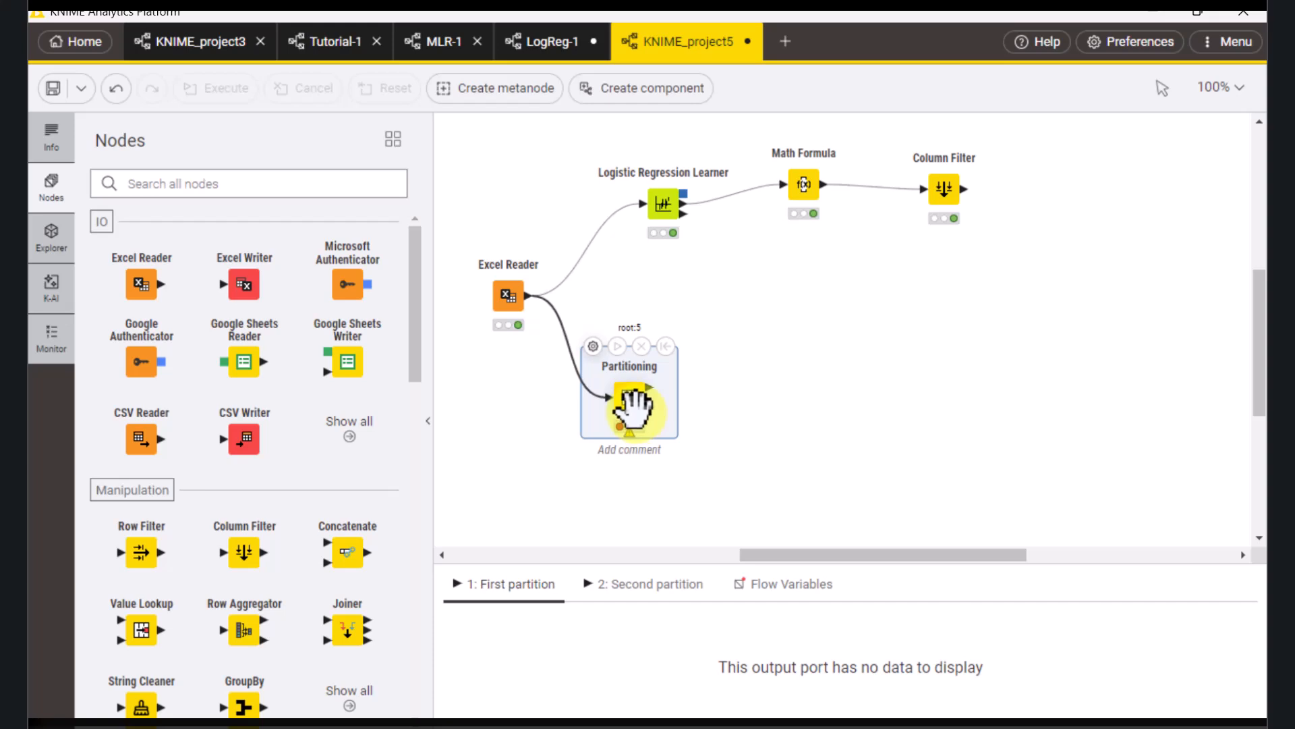
{"action": "left_click_drag", "start_coordinate": [630, 399], "coordinate": [669, 379]}
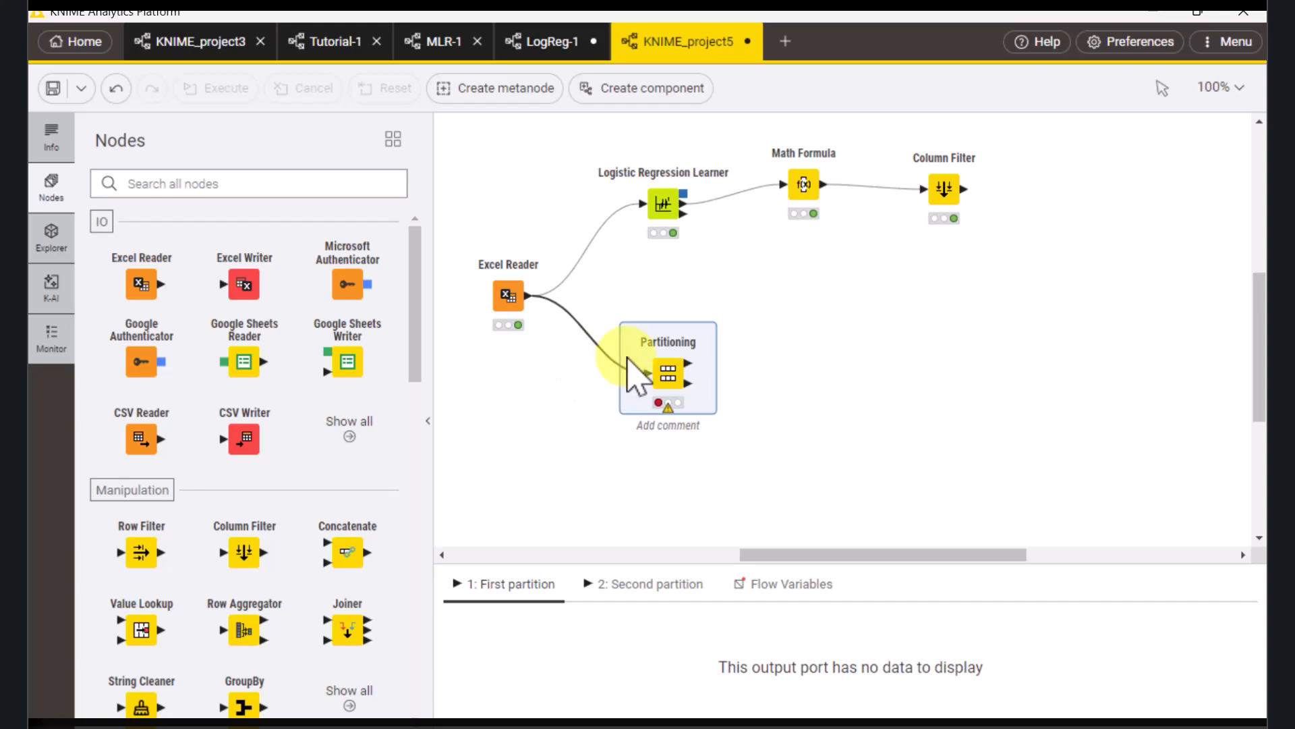
Step: Configure the Partitioning node with a 70% relative first partition using stratified sampling on Partnership, and execute it
{"action": "mouse_move", "coordinate": [624, 337]}
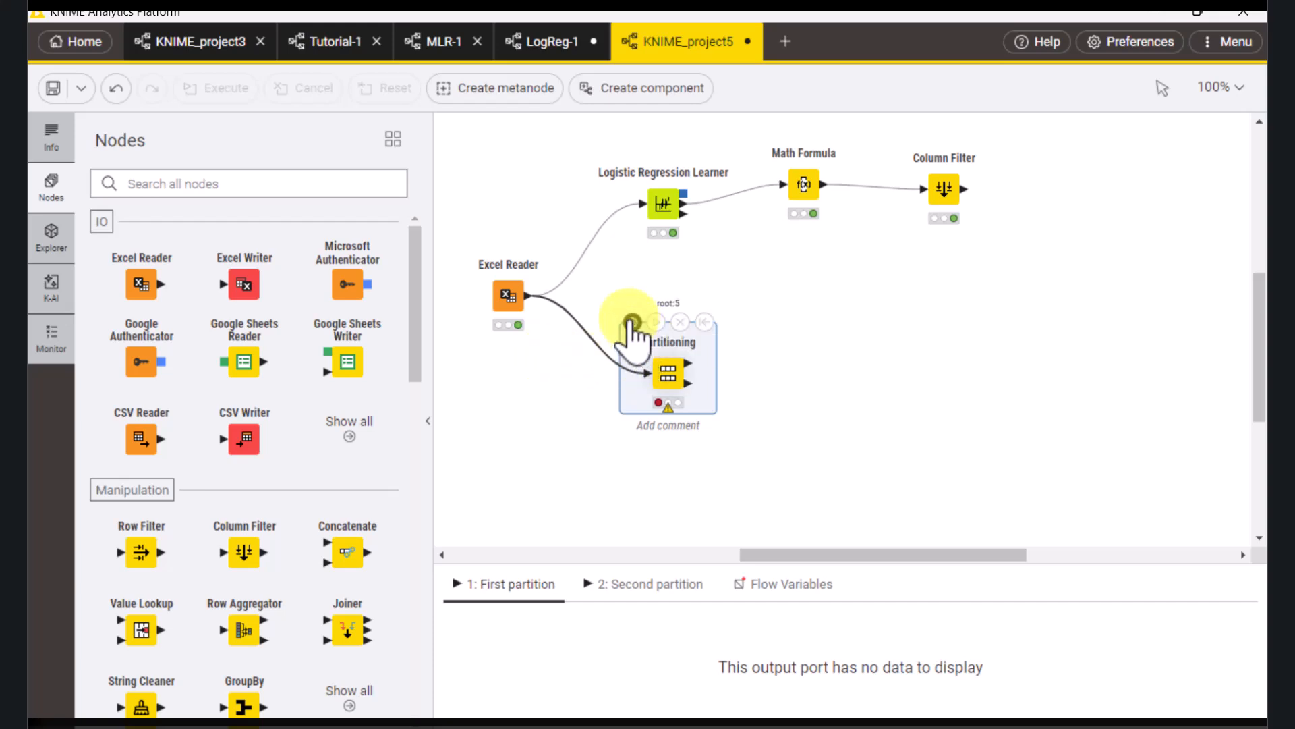
{"action": "left_click", "coordinate": [630, 322]}
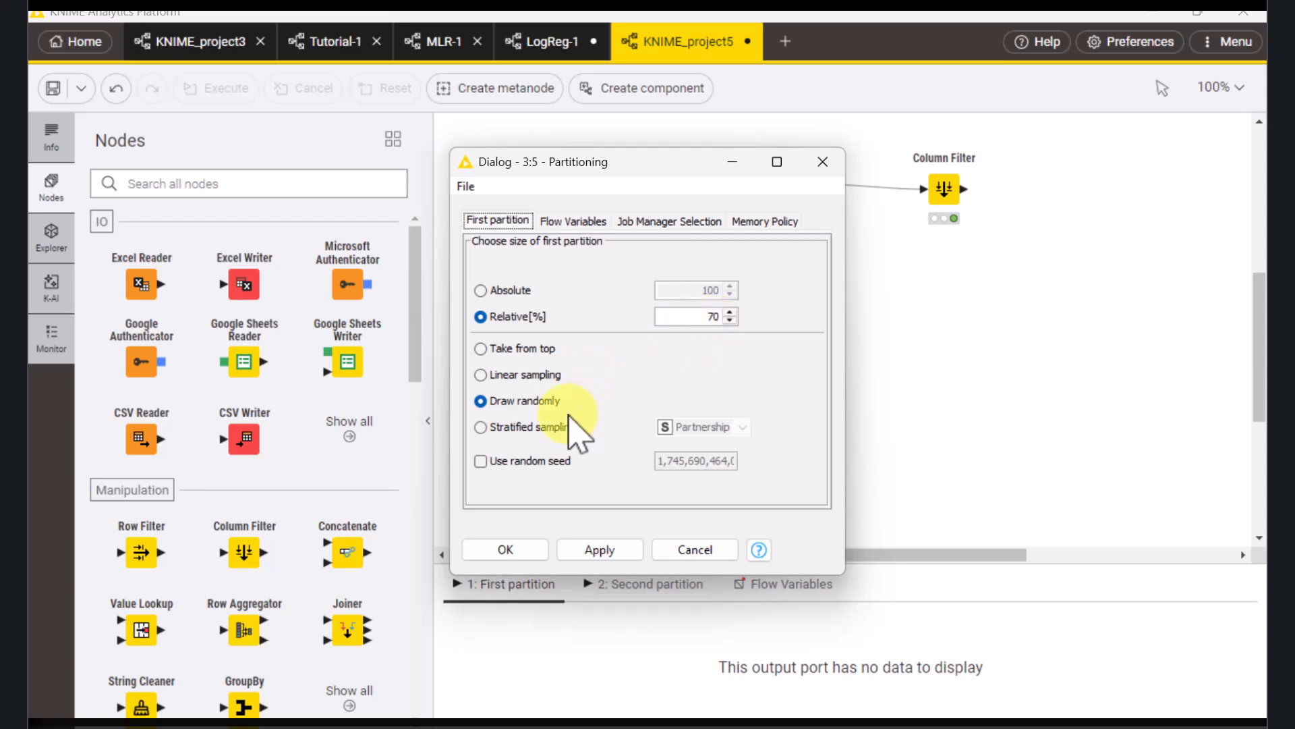
{"action": "left_click", "coordinate": [481, 427]}
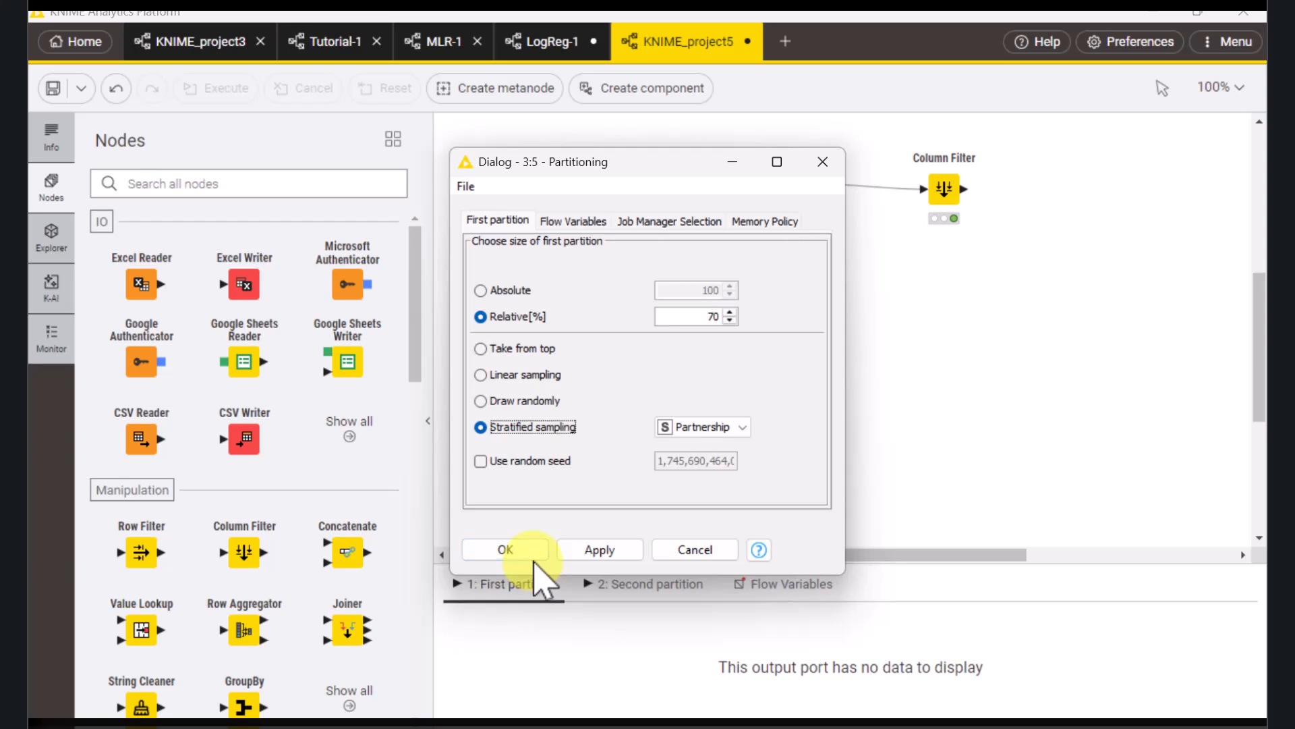
{"action": "left_click", "coordinate": [506, 549]}
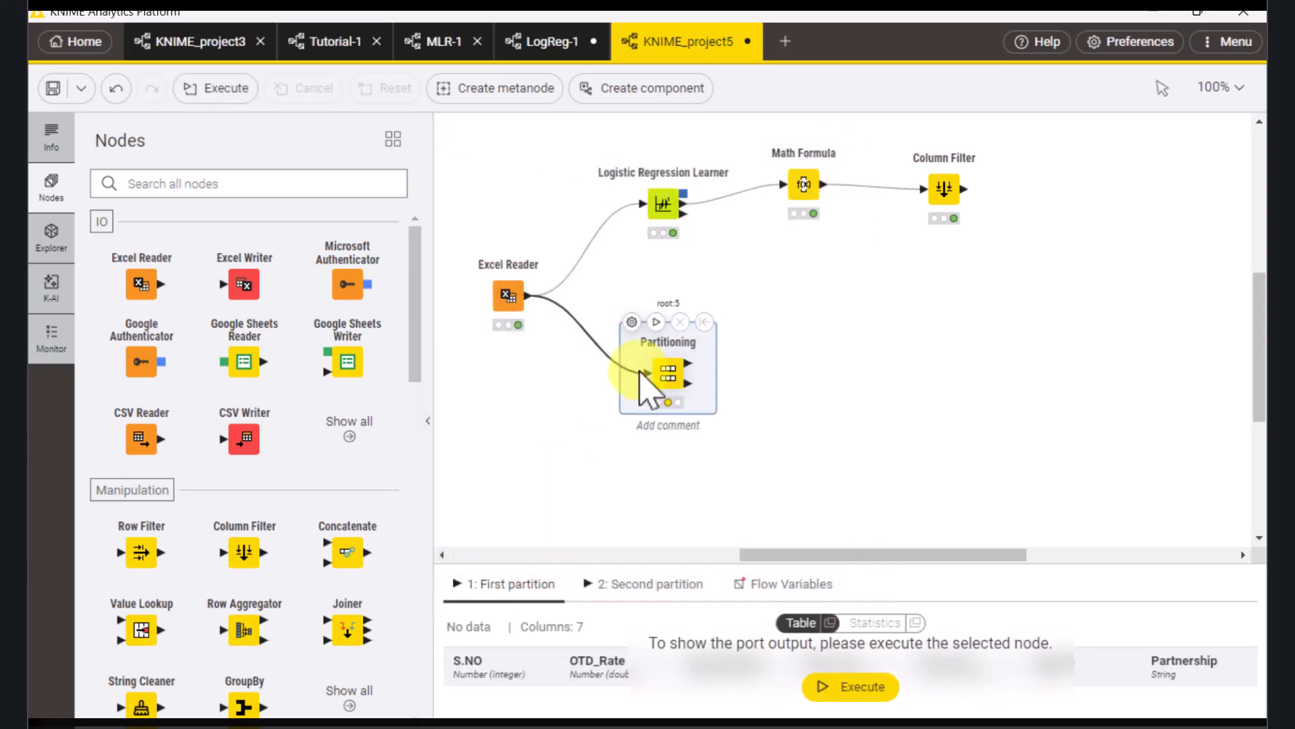
{"action": "left_click", "coordinate": [657, 322]}
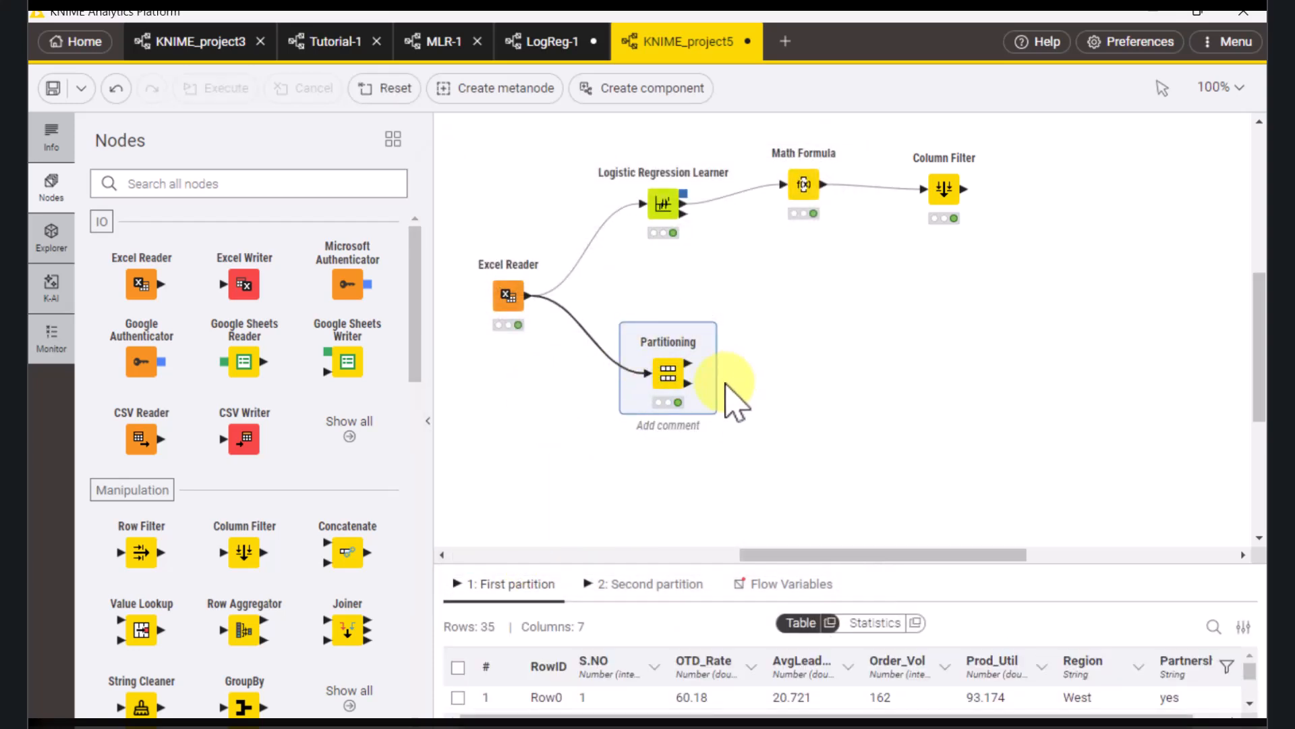
Step: Add a second Logistic Regression Learner connected to the Partitioning node's first partition output
{"action": "mouse_move", "coordinate": [705, 375]}
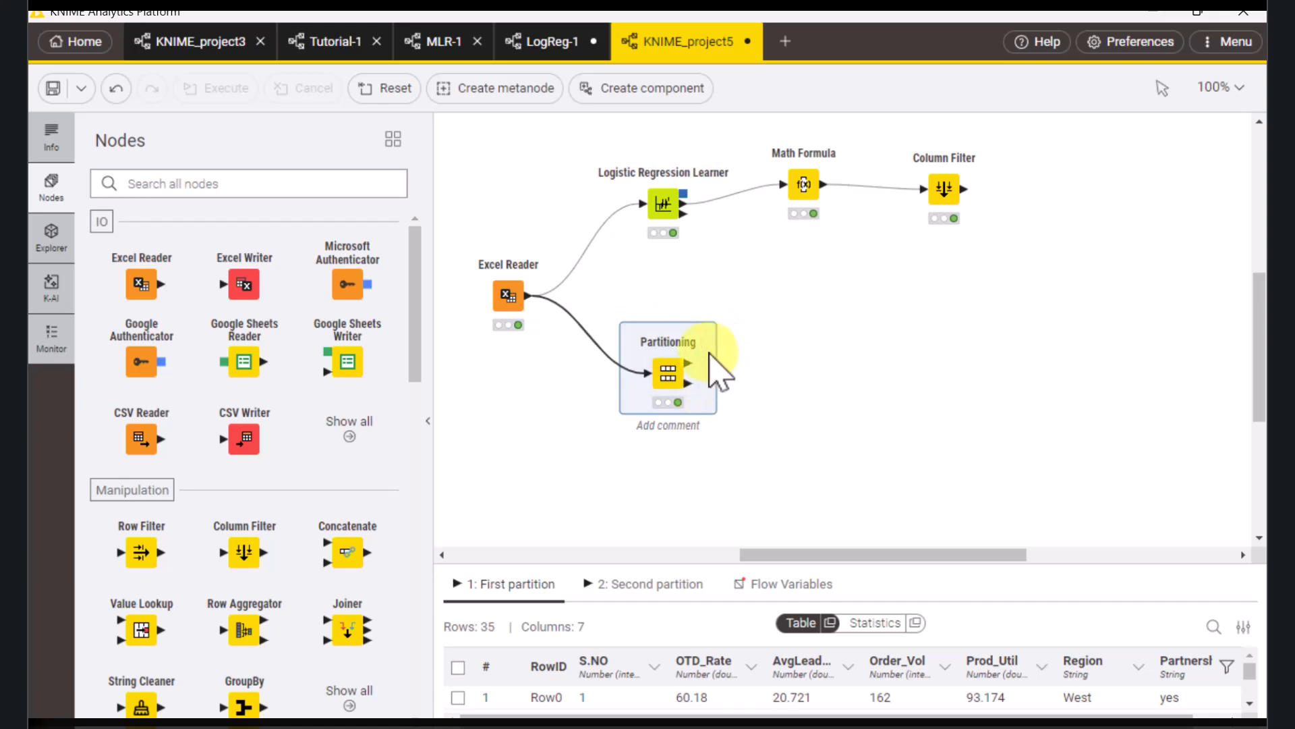
{"action": "left_click_drag", "start_coordinate": [689, 364], "coordinate": [794, 310]}
{"action": "type", "text": "logis"}
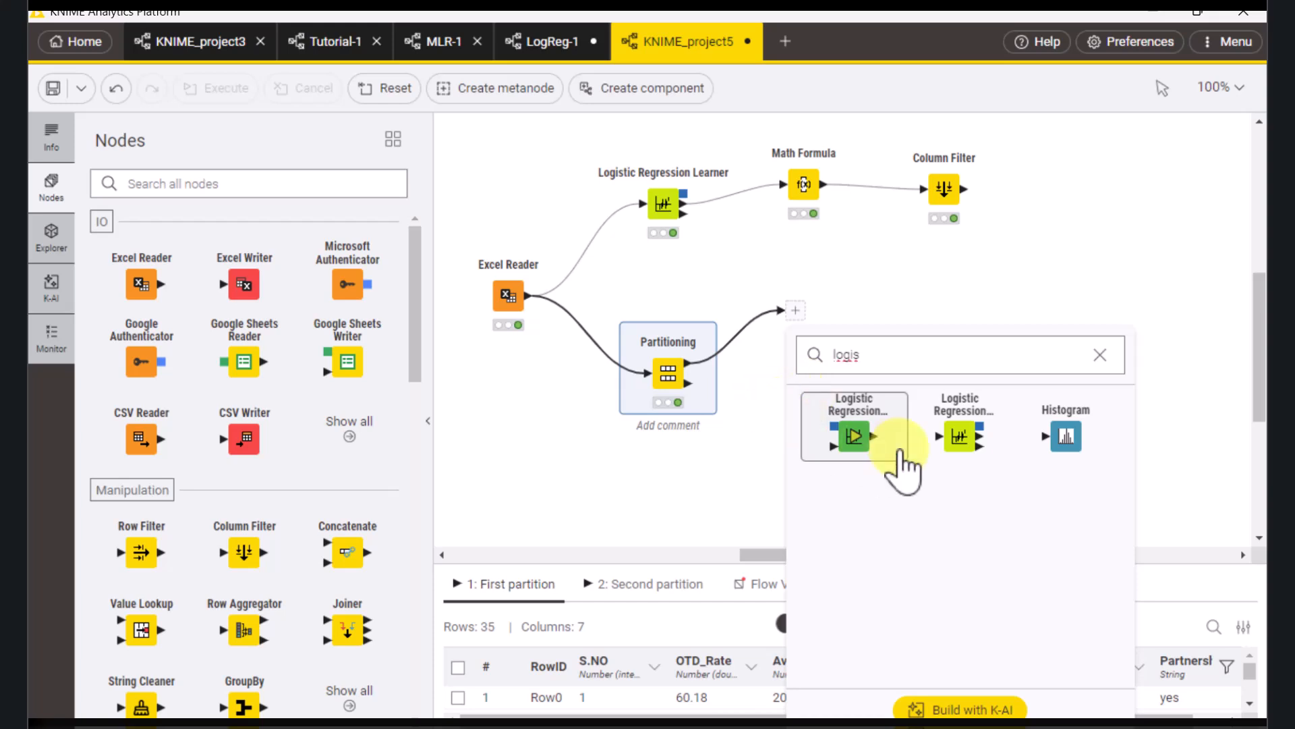
{"action": "left_click", "coordinate": [964, 425]}
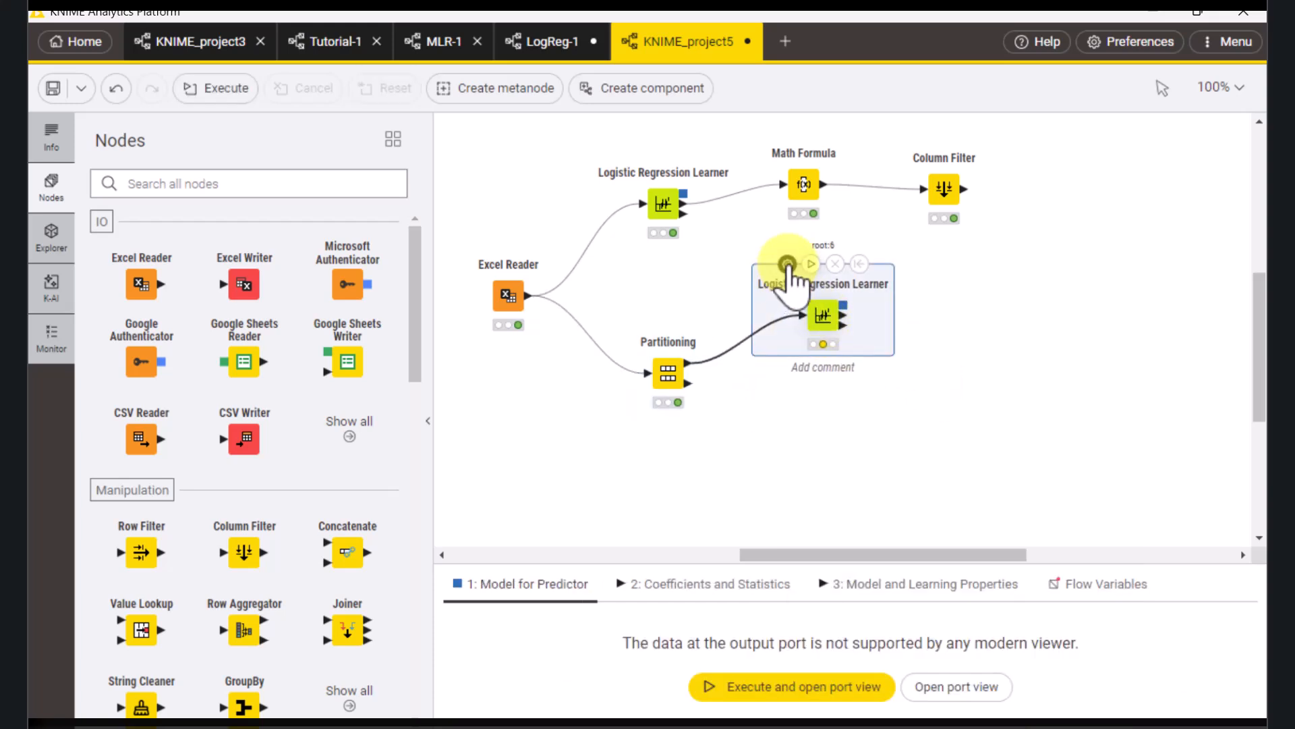
Step: Configure the second learner with the Iteratively reweighted least squares solver and S.NO excluded from the features, and execute it
{"action": "left_click", "coordinate": [787, 263]}
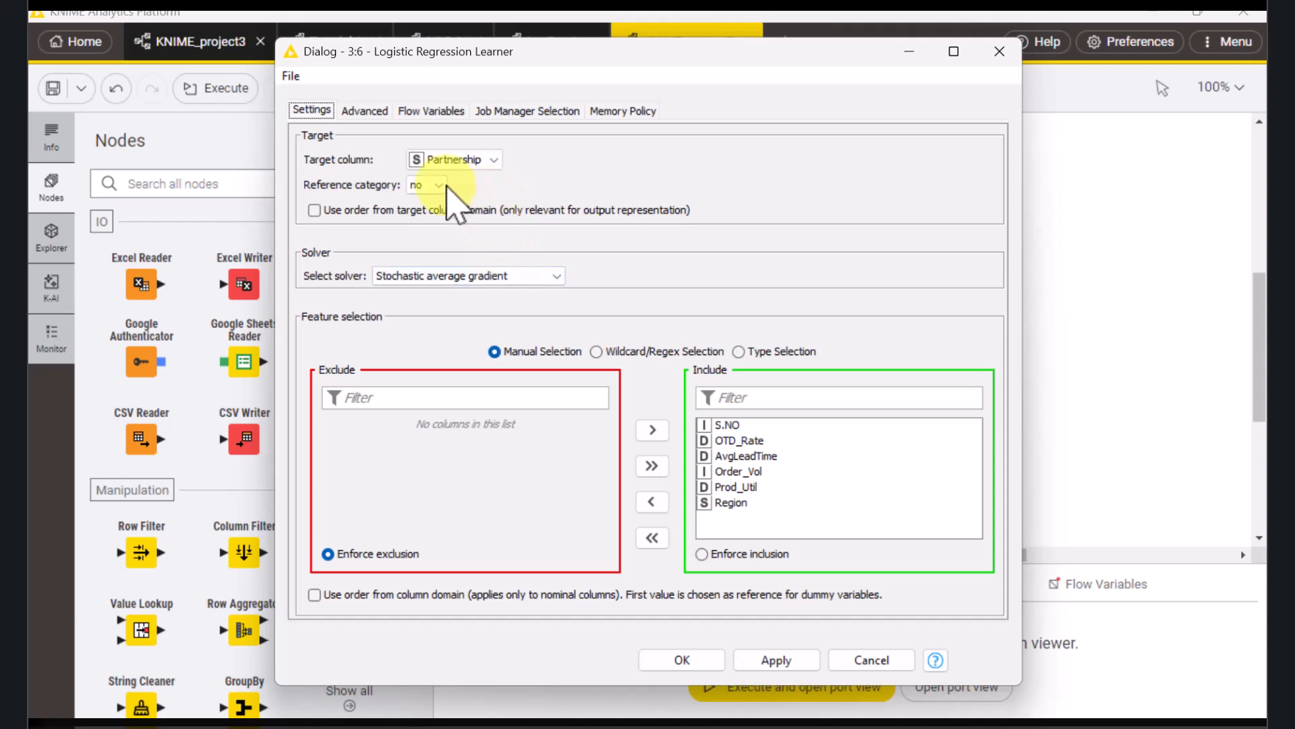
{"action": "left_click", "coordinate": [562, 280]}
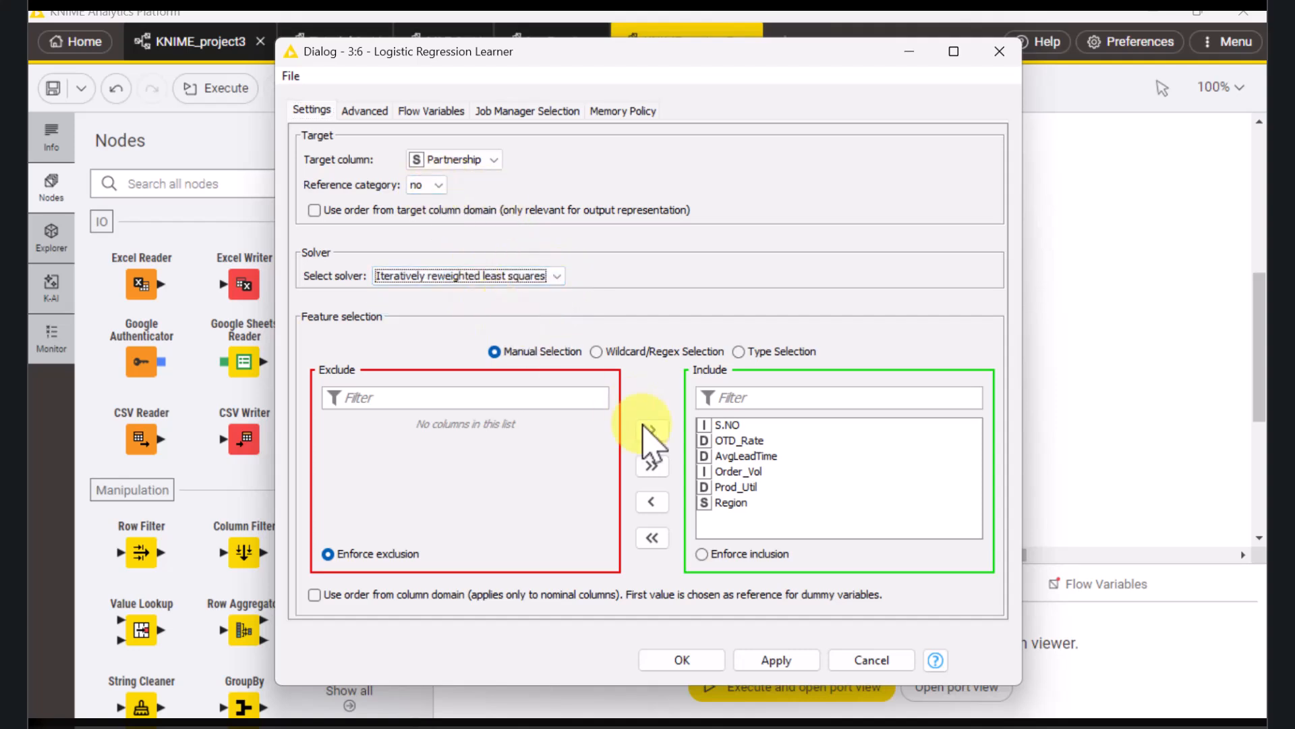
{"action": "left_click", "coordinate": [737, 429]}
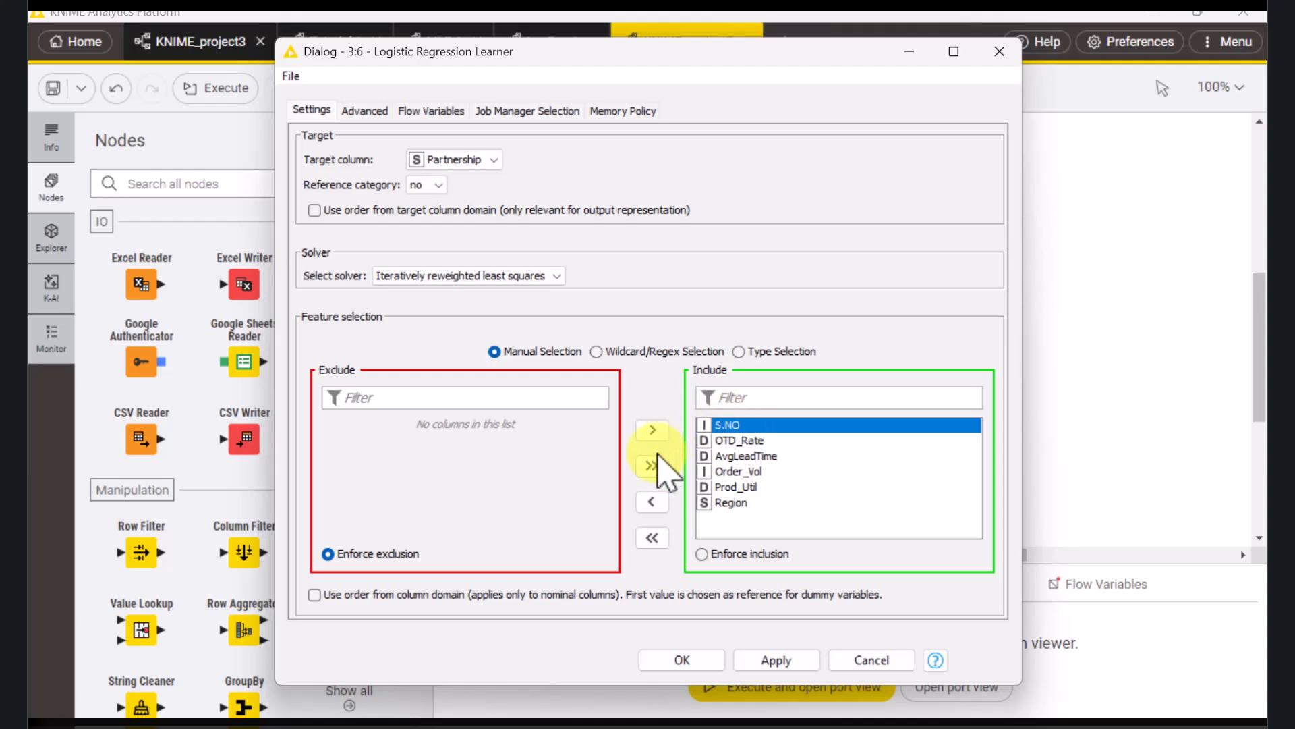
{"action": "left_click", "coordinate": [651, 502]}
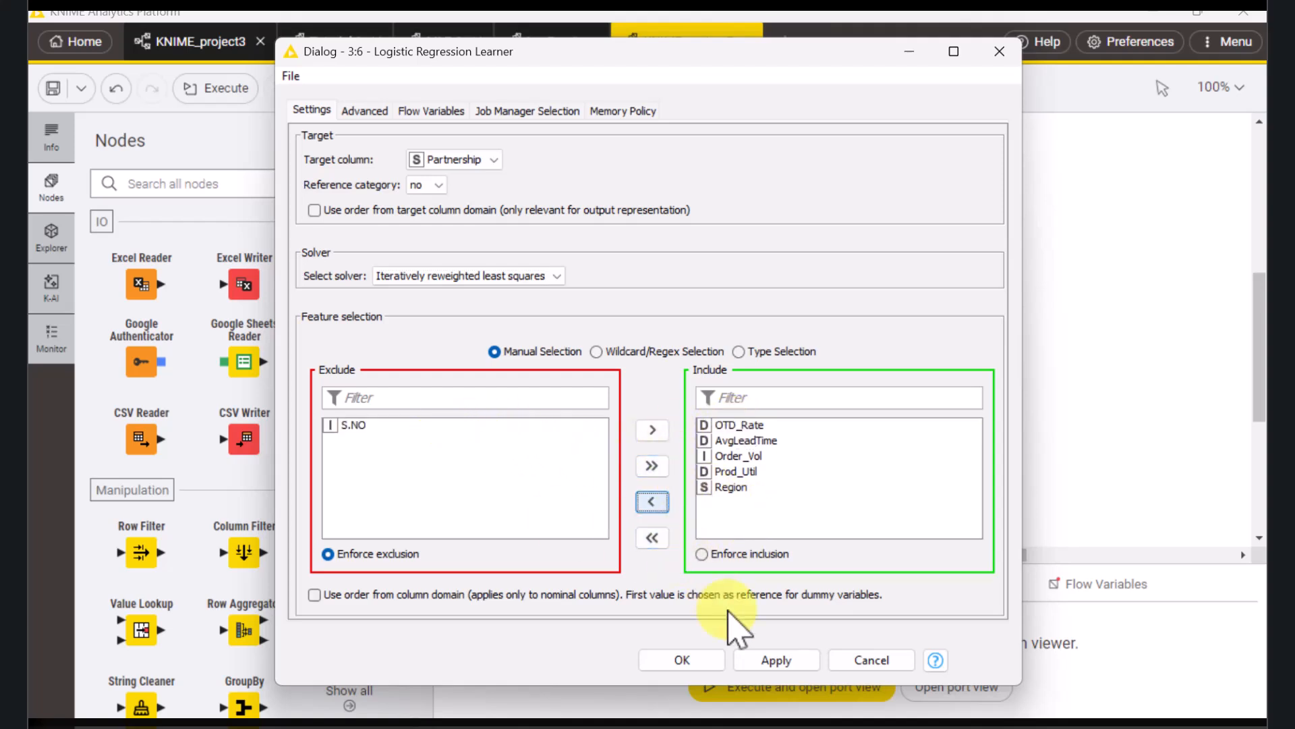
{"action": "left_click", "coordinate": [702, 659]}
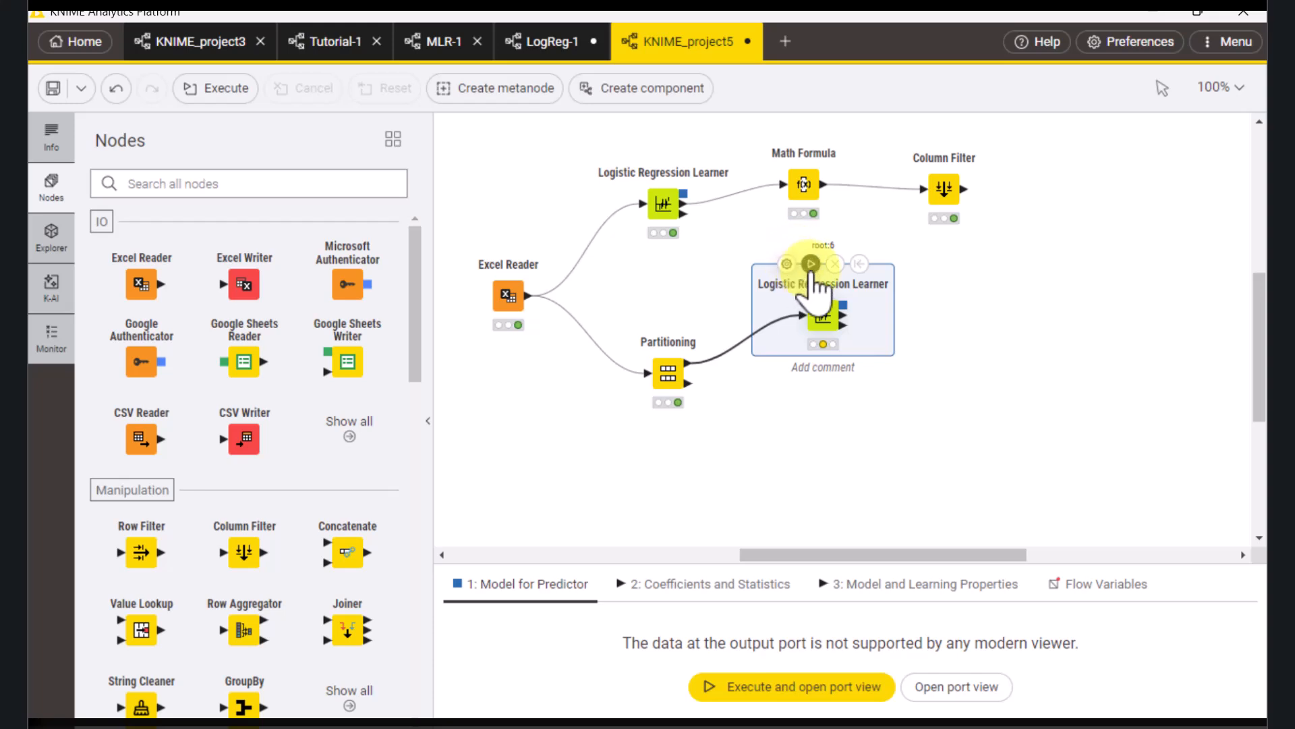
{"action": "left_click", "coordinate": [813, 265]}
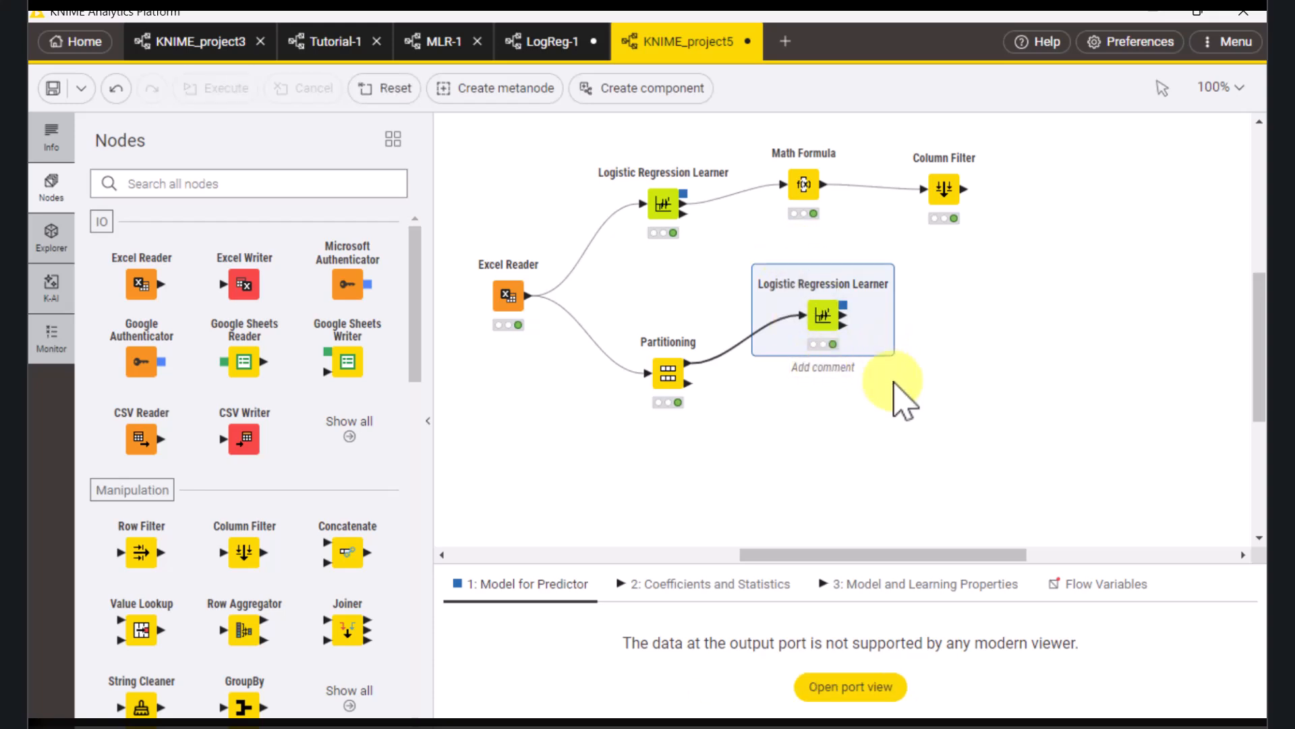
Step: Add a Logistic Regression Predictor fed by the second learner's model output and place it to the lower right of that learner
{"action": "left_click", "coordinate": [873, 330]}
{"action": "mouse_move", "coordinate": [842, 298]}
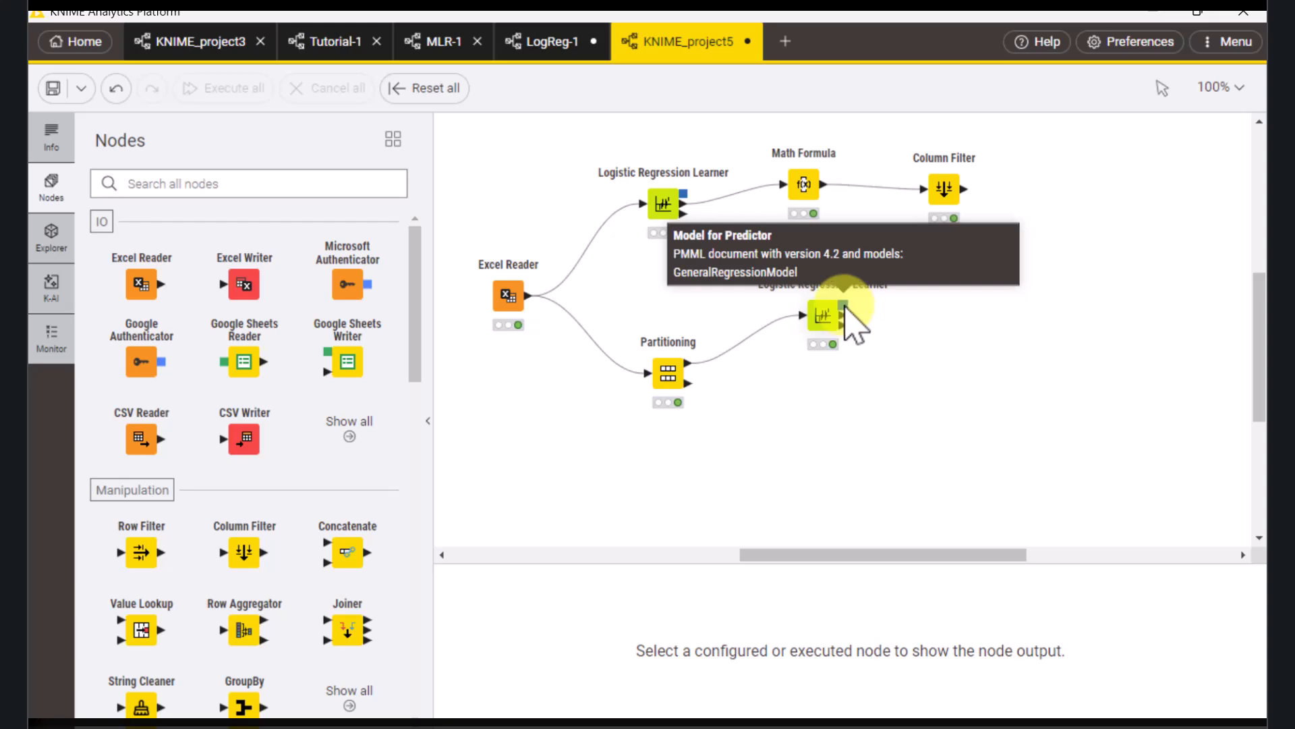
{"action": "left_click_drag", "start_coordinate": [844, 308], "coordinate": [922, 382]}
{"action": "type", "text": "log"}
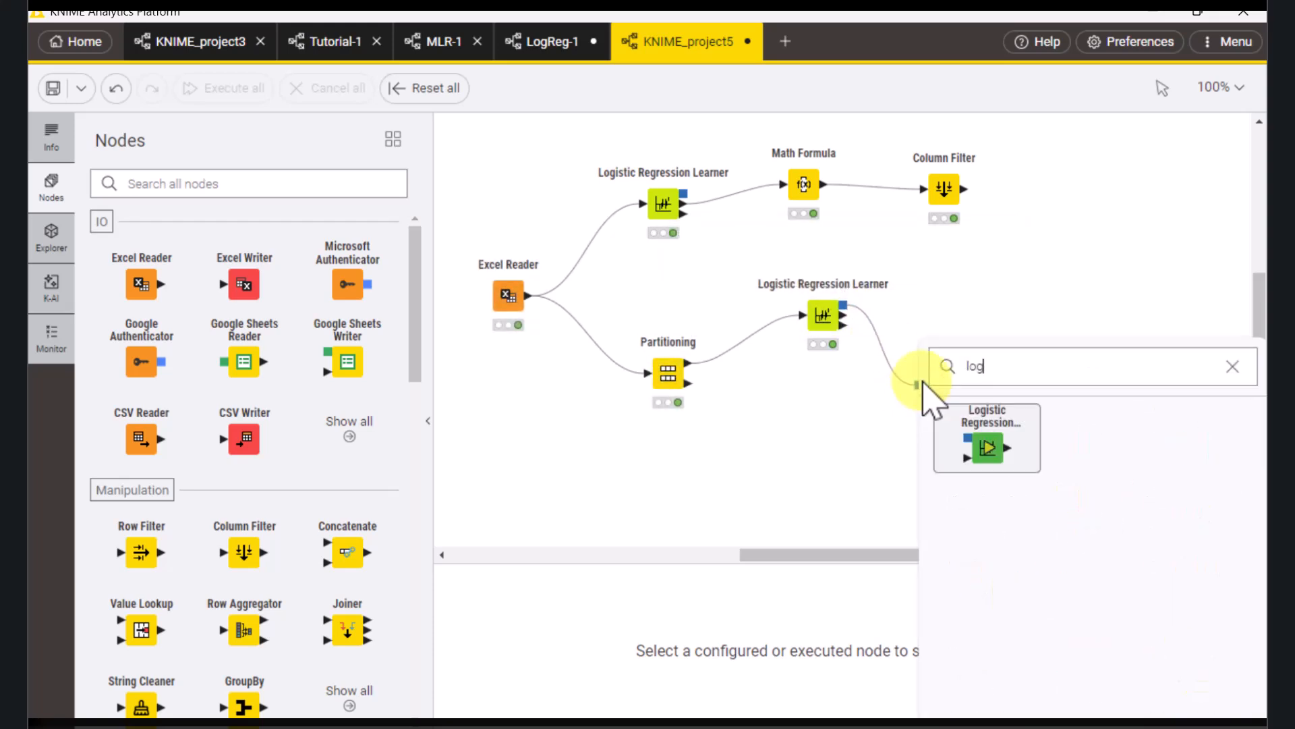
{"action": "left_click", "coordinate": [985, 446]}
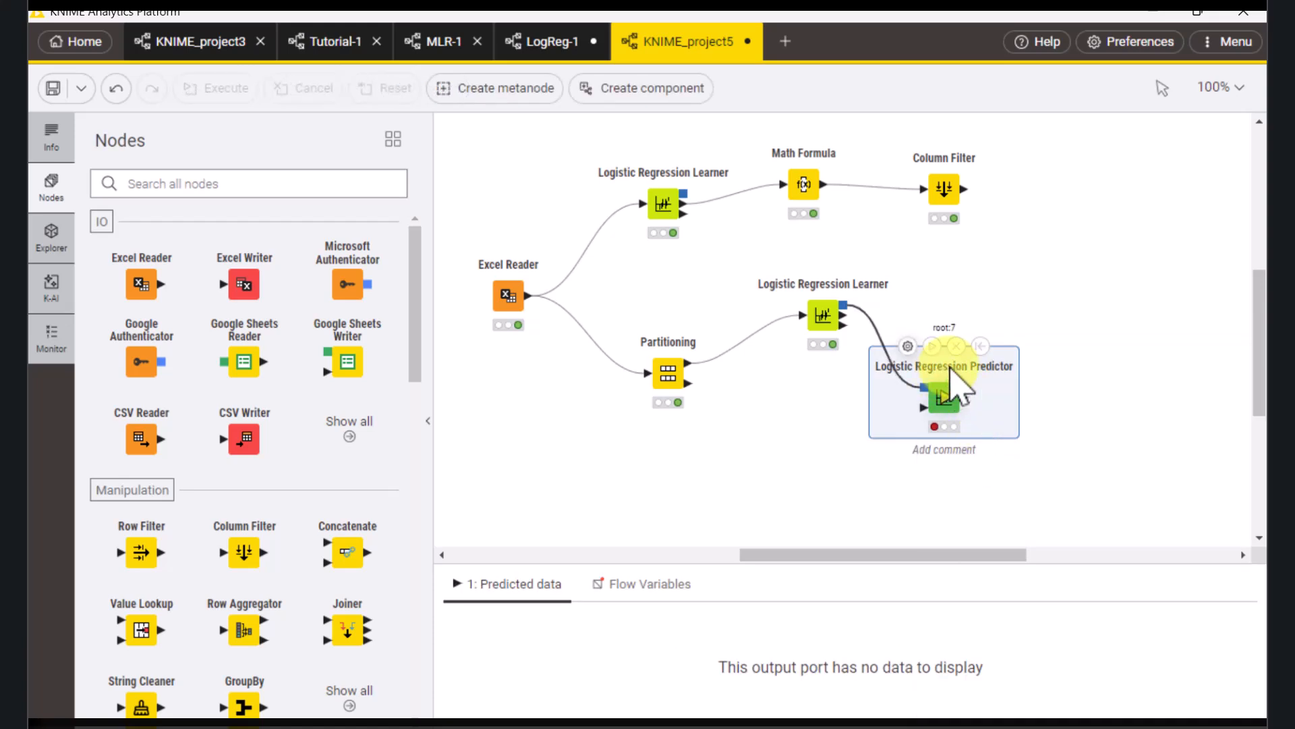
{"action": "left_click_drag", "start_coordinate": [944, 381], "coordinate": [973, 363]}
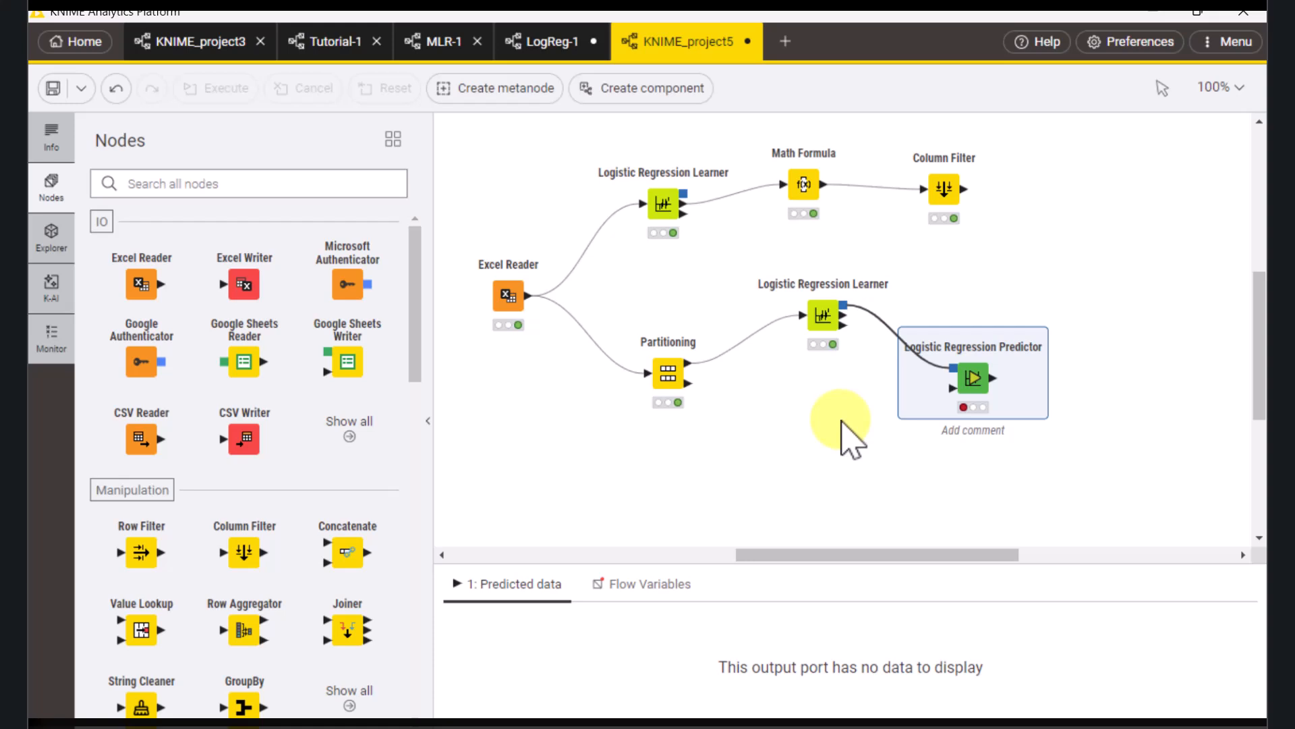
Step: Feed the Partitioning node's second partition into the Logistic Regression Predictor, and execute the predictor with its default prediction column settings
{"action": "mouse_move", "coordinate": [695, 402]}
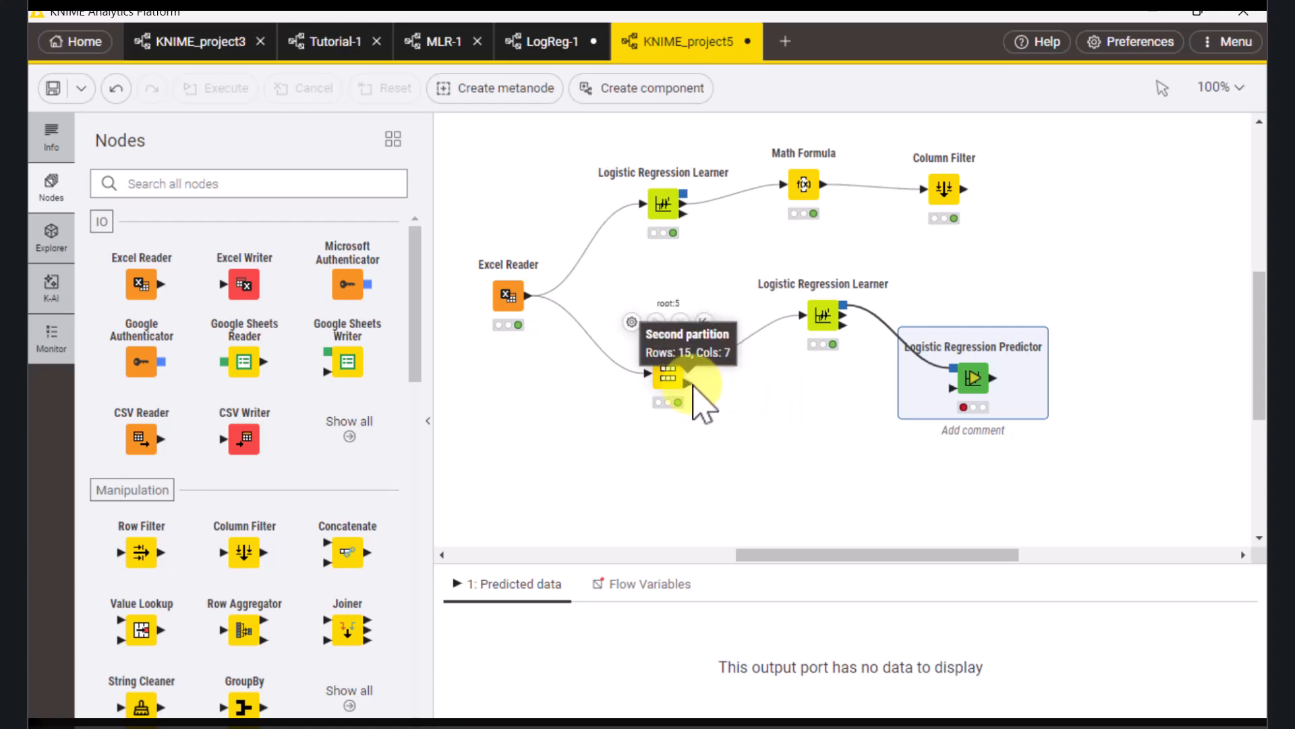
{"action": "left_click_drag", "start_coordinate": [693, 386], "coordinate": [955, 386]}
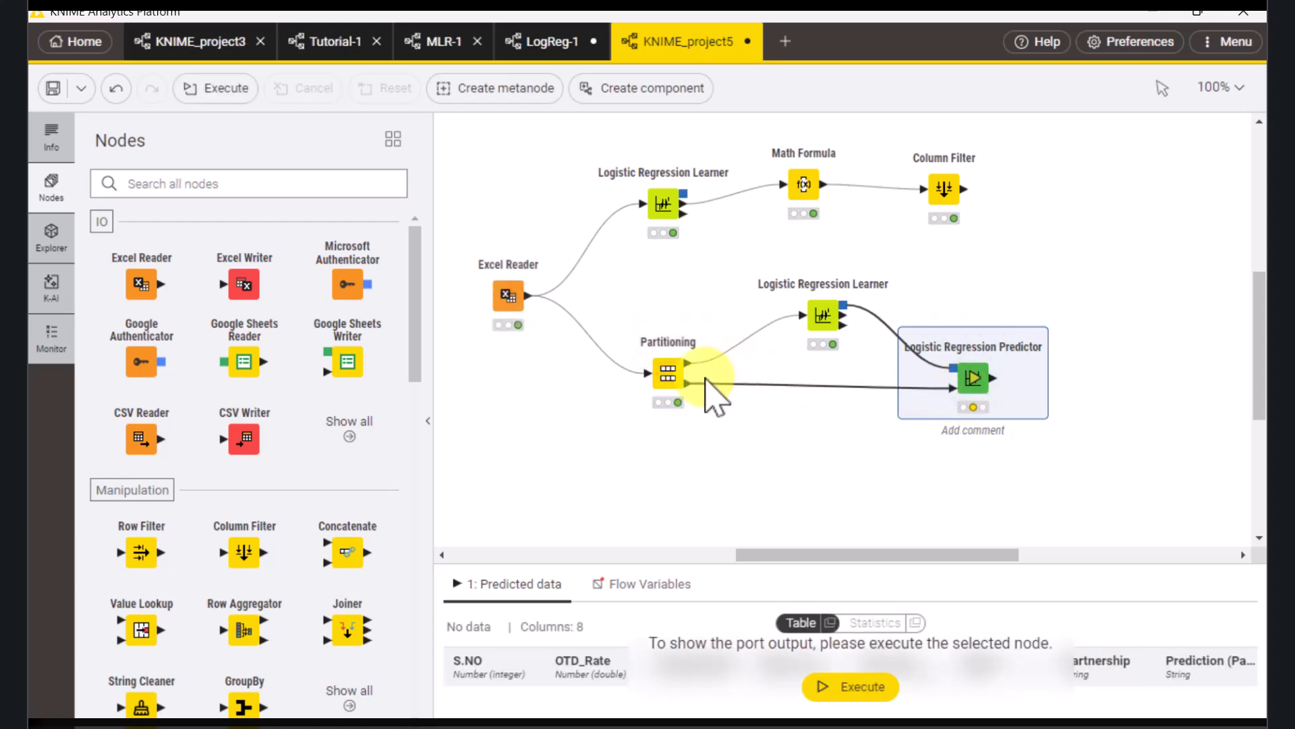
{"action": "mouse_move", "coordinate": [674, 376]}
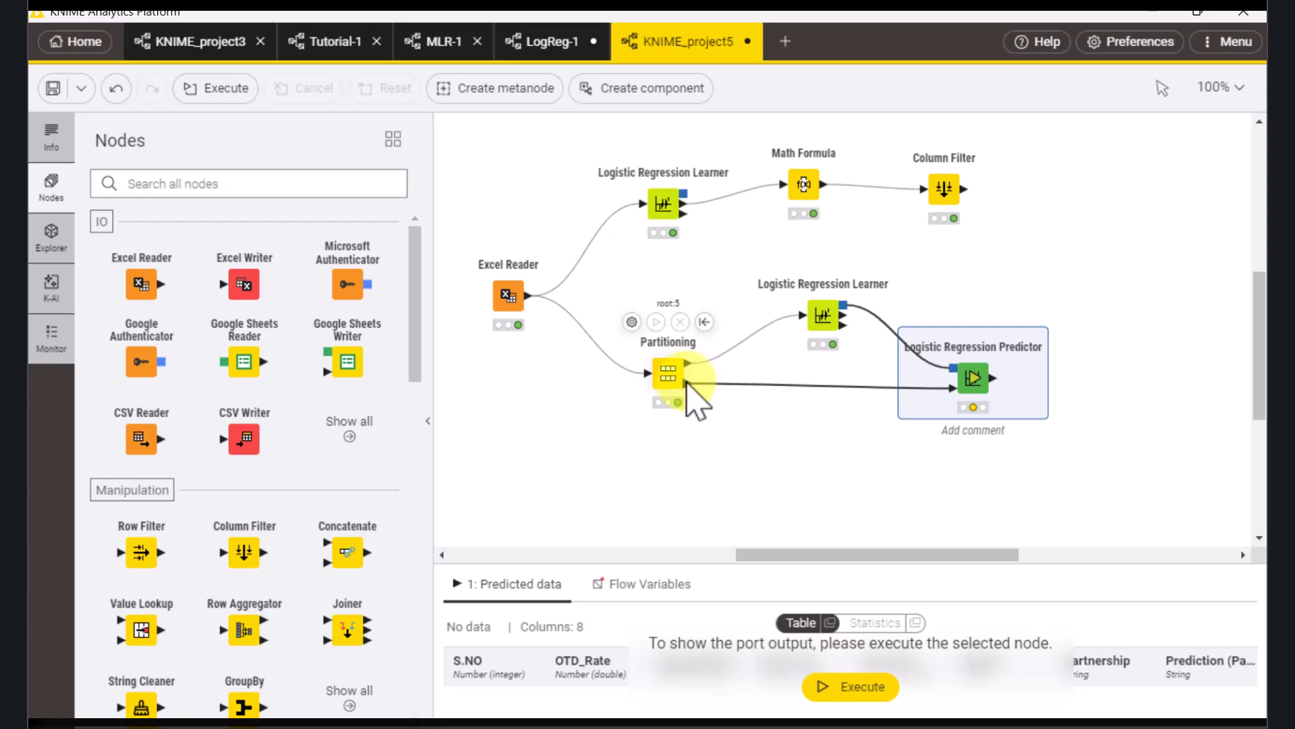
{"action": "mouse_move", "coordinate": [695, 403]}
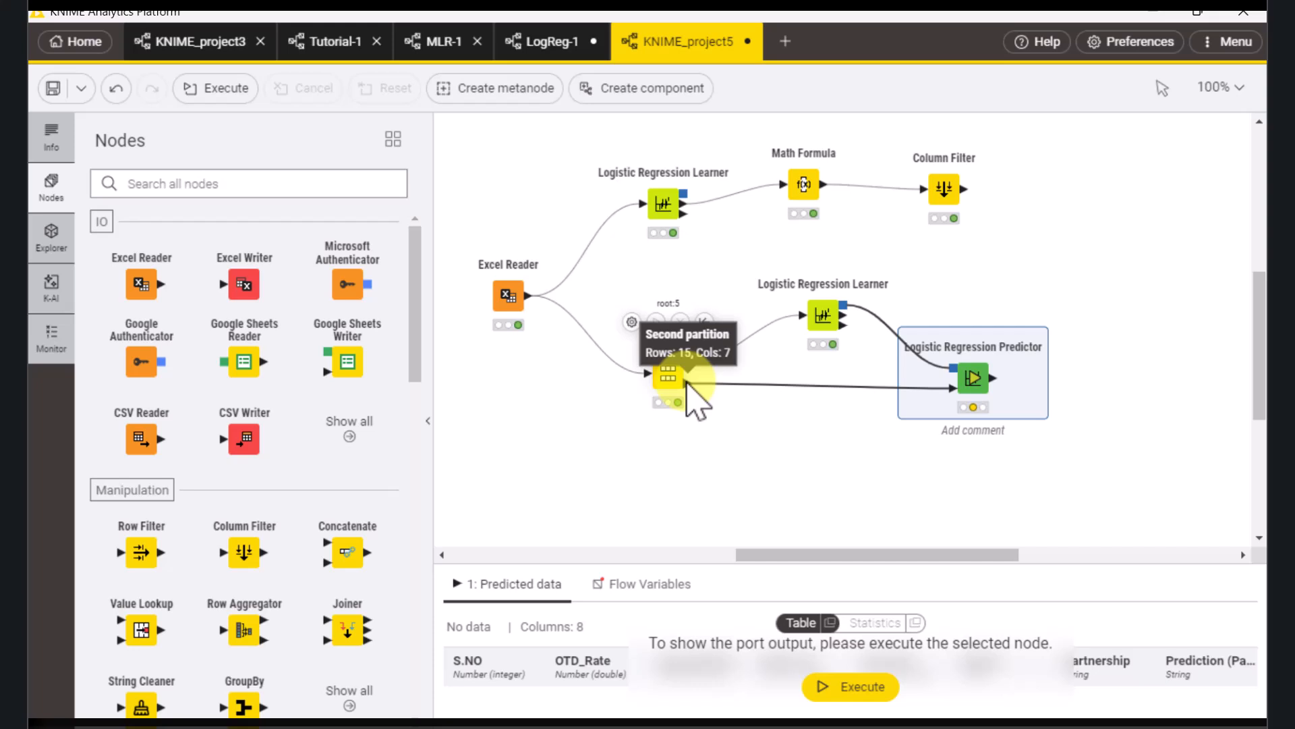
{"action": "mouse_move", "coordinate": [965, 354]}
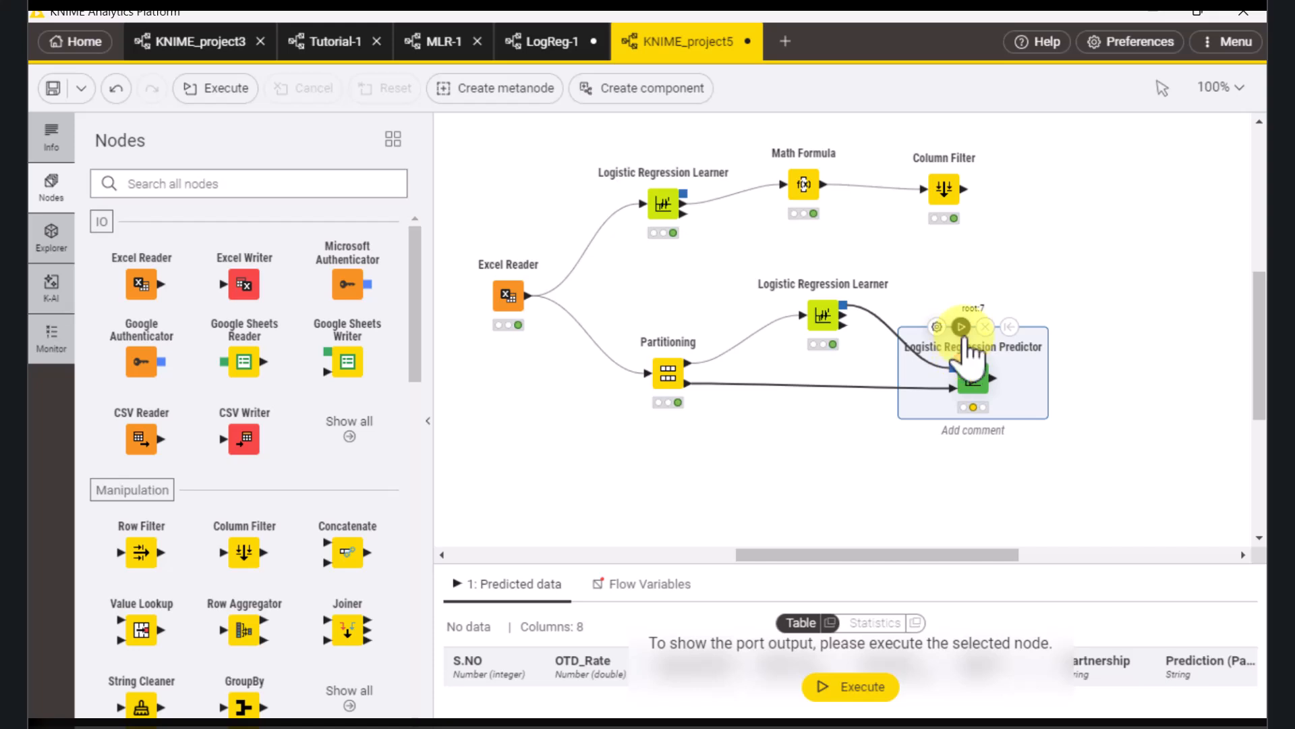
{"action": "left_click", "coordinate": [937, 326]}
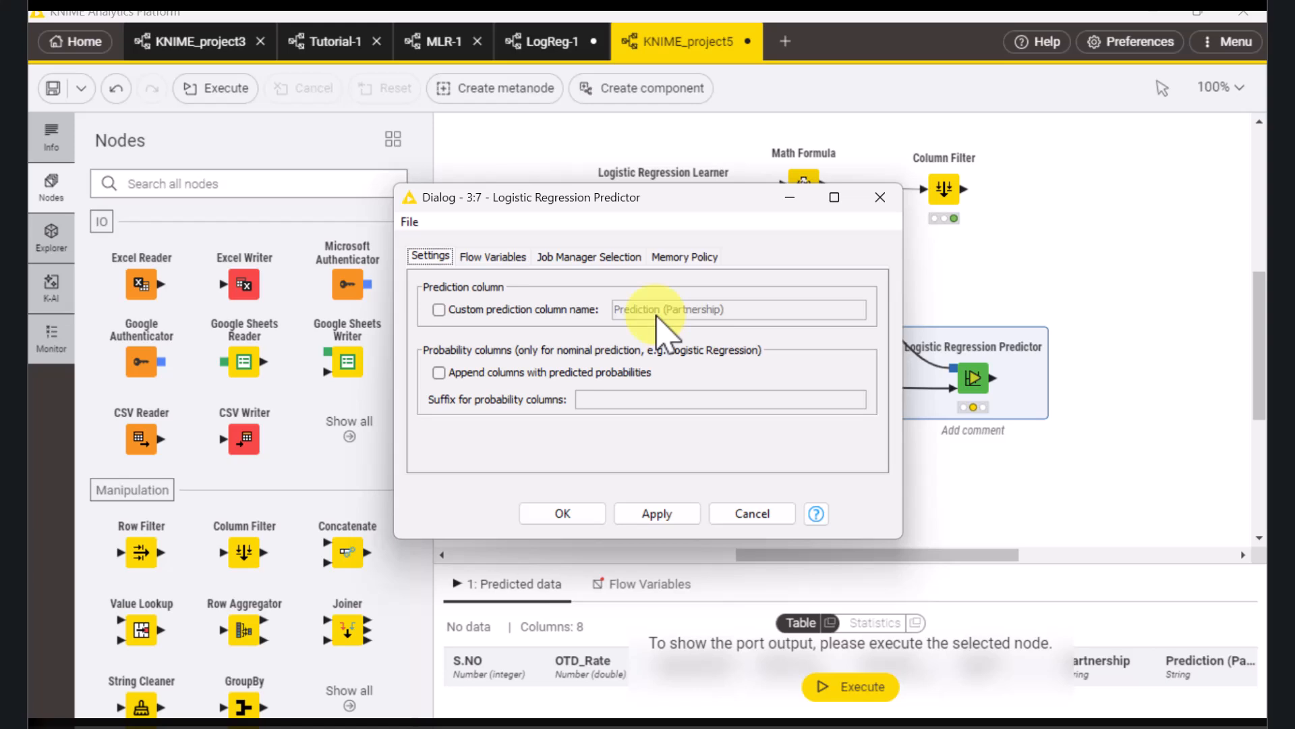
{"action": "left_click", "coordinate": [579, 516]}
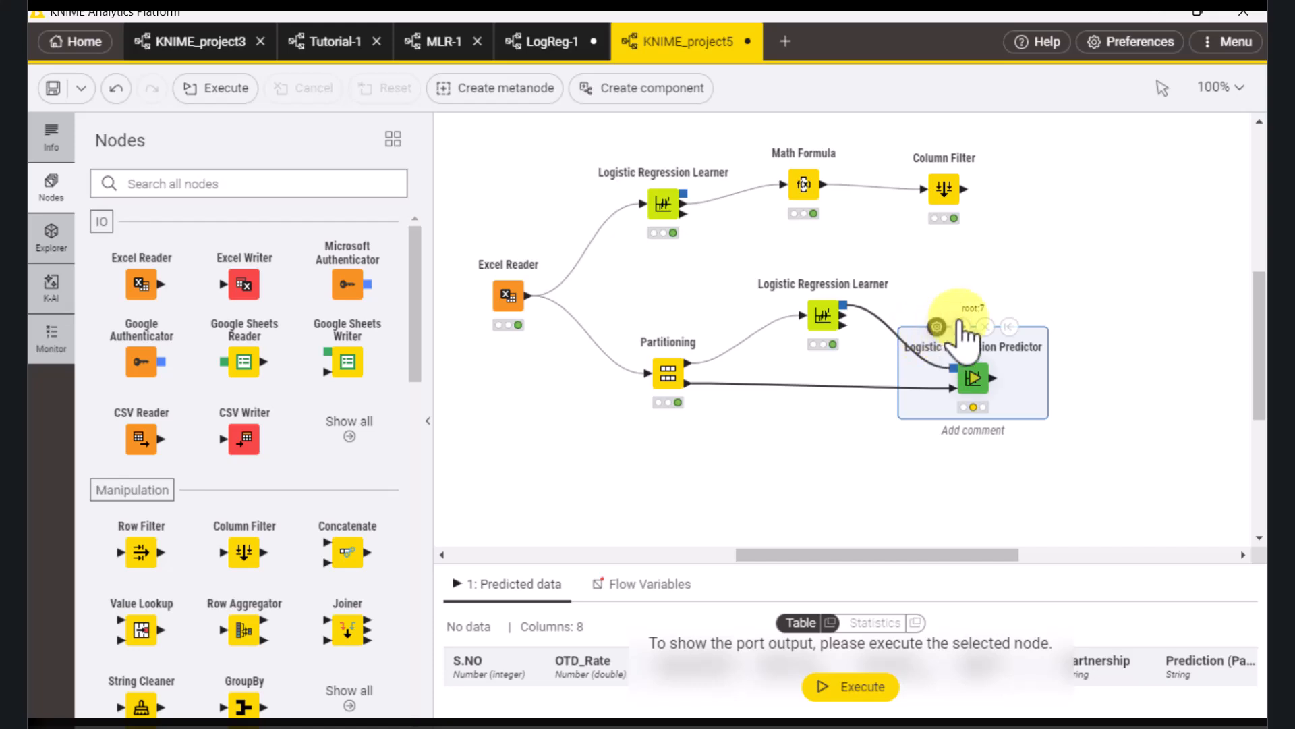
{"action": "left_click", "coordinate": [961, 327]}
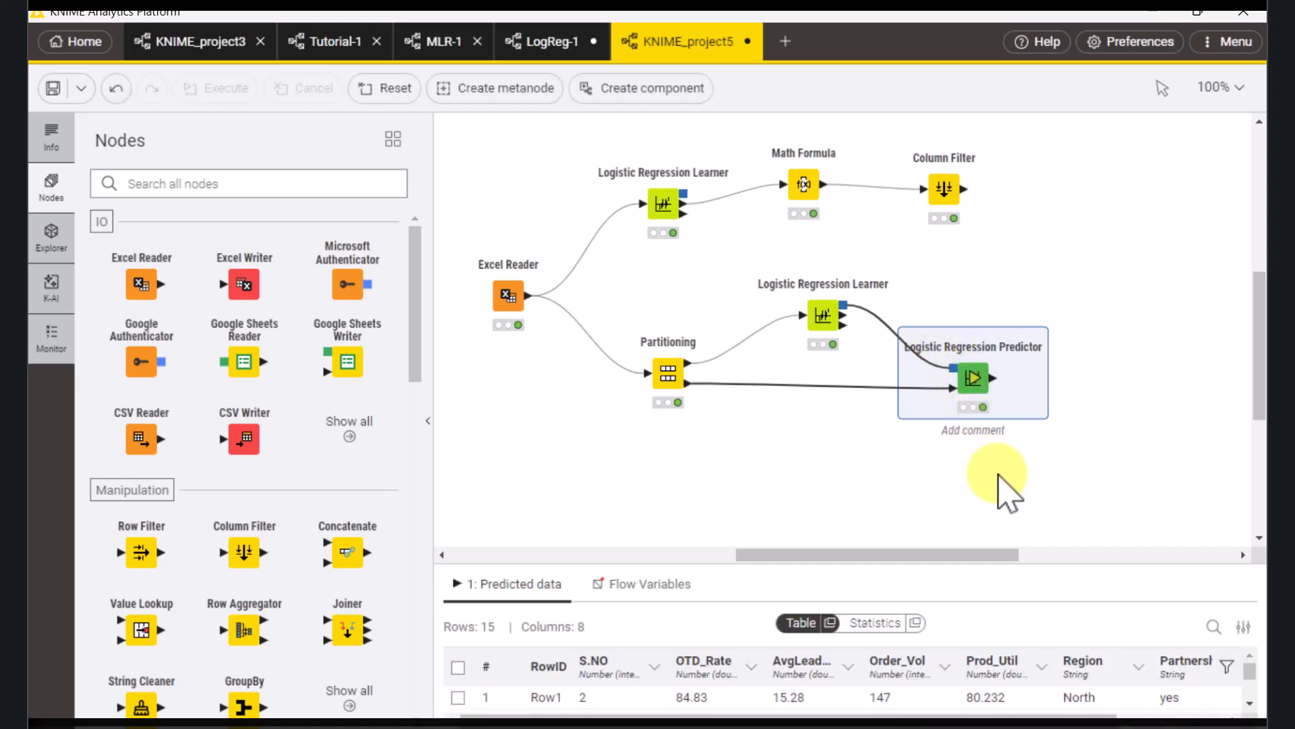
Step: Add a Scorer node fed by the Logistic Regression Predictor's output and place it to the right of the predictor
{"action": "left_click", "coordinate": [1034, 448]}
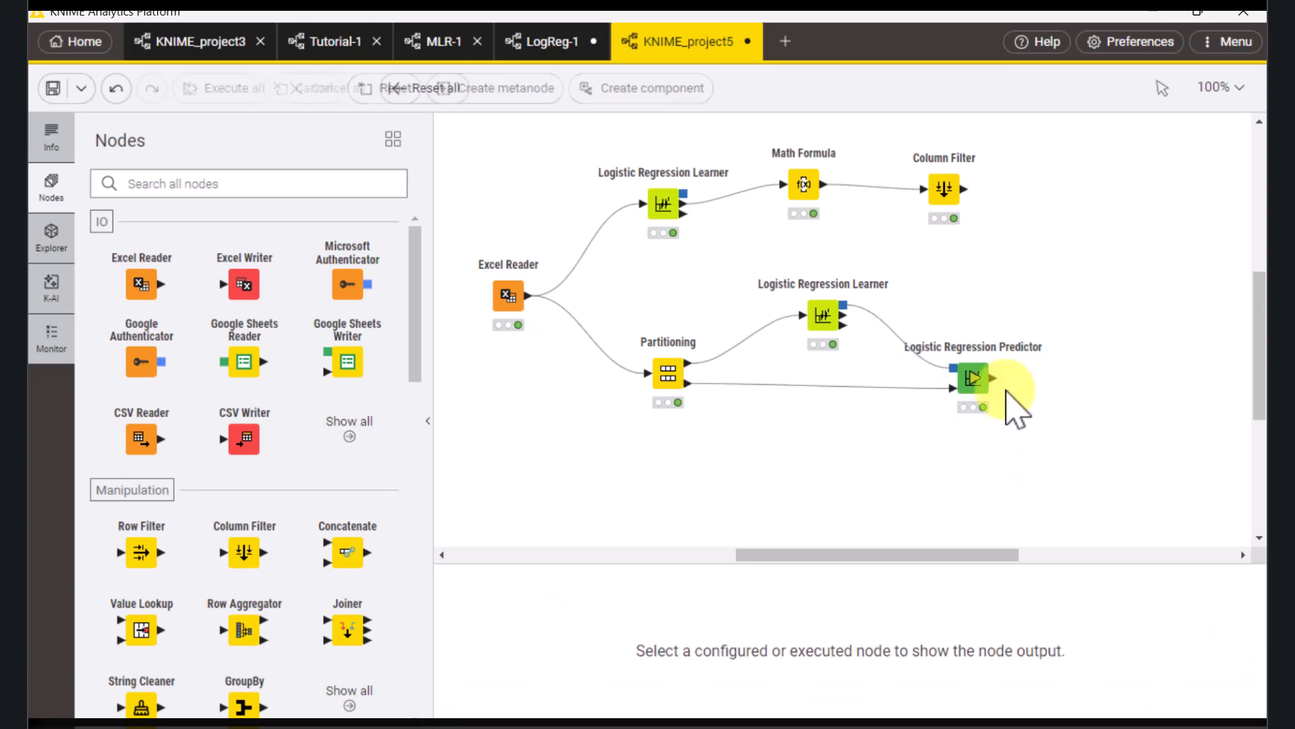
{"action": "mouse_move", "coordinate": [990, 378]}
{"action": "left_click_drag", "start_coordinate": [994, 376], "coordinate": [1083, 386]}
{"action": "type", "text": "score"}
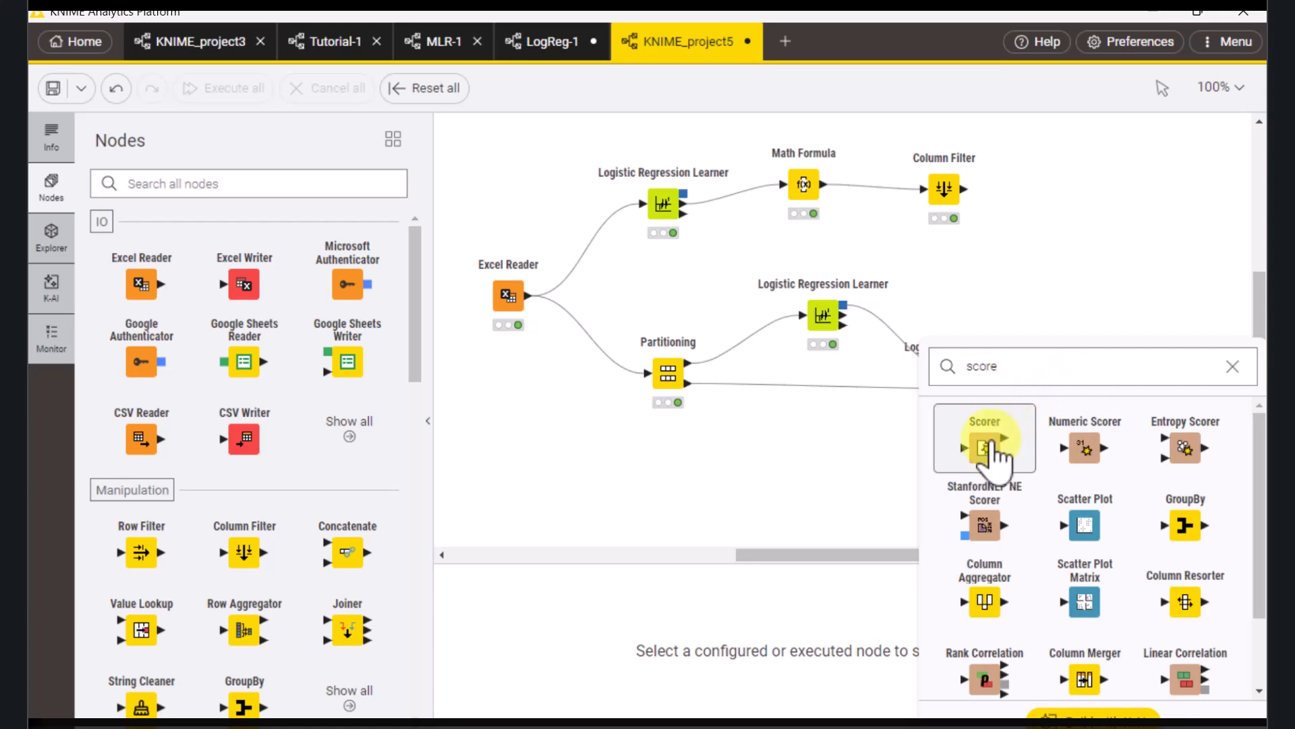
{"action": "left_click", "coordinate": [983, 439]}
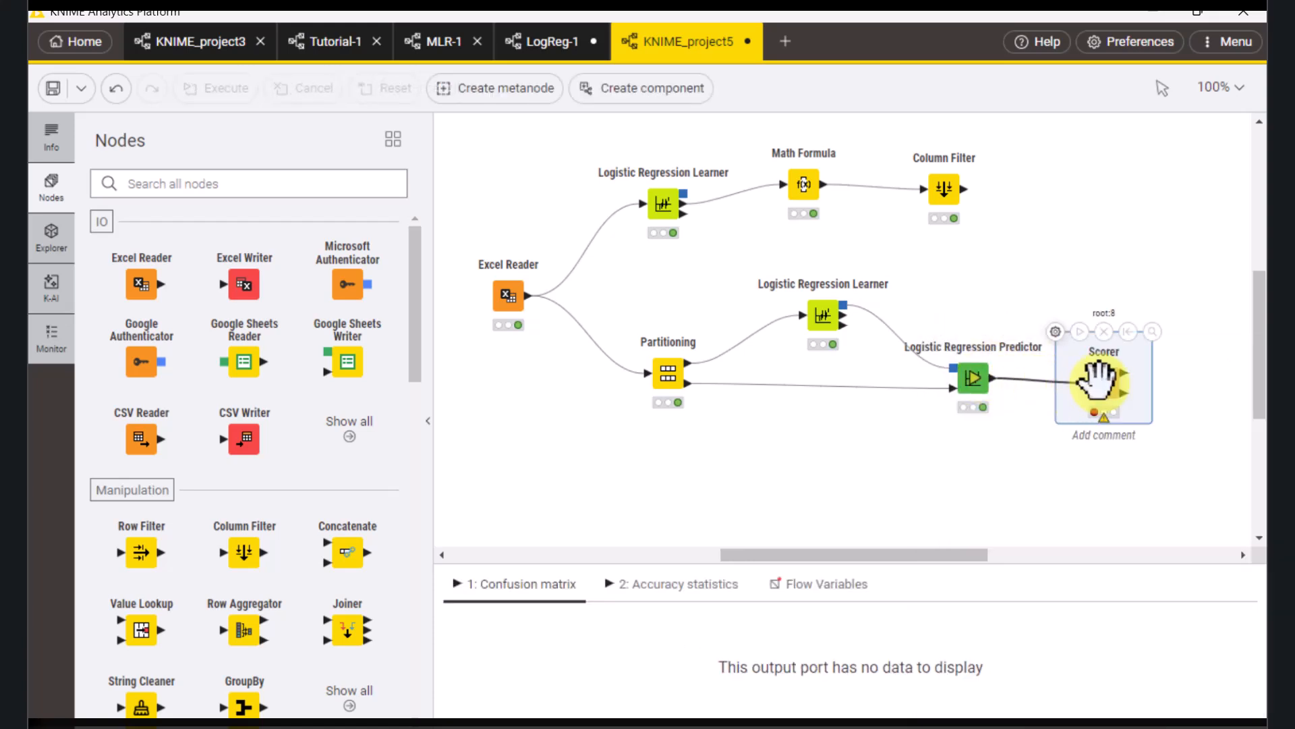
{"action": "left_click_drag", "start_coordinate": [1100, 378], "coordinate": [1119, 368]}
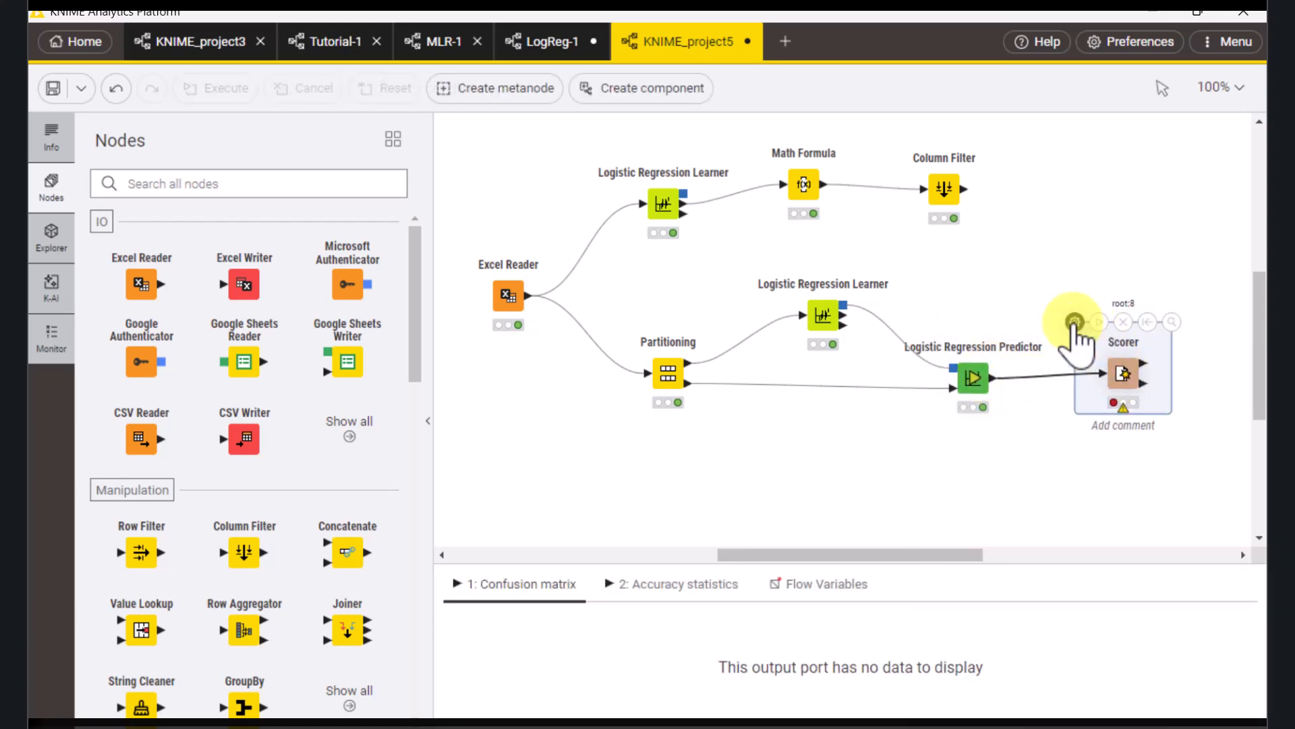
Step: Configure the Scorer to compare Partnership as first column with Prediction (Partnership) as second column, and execute it
{"action": "left_click", "coordinate": [1075, 322]}
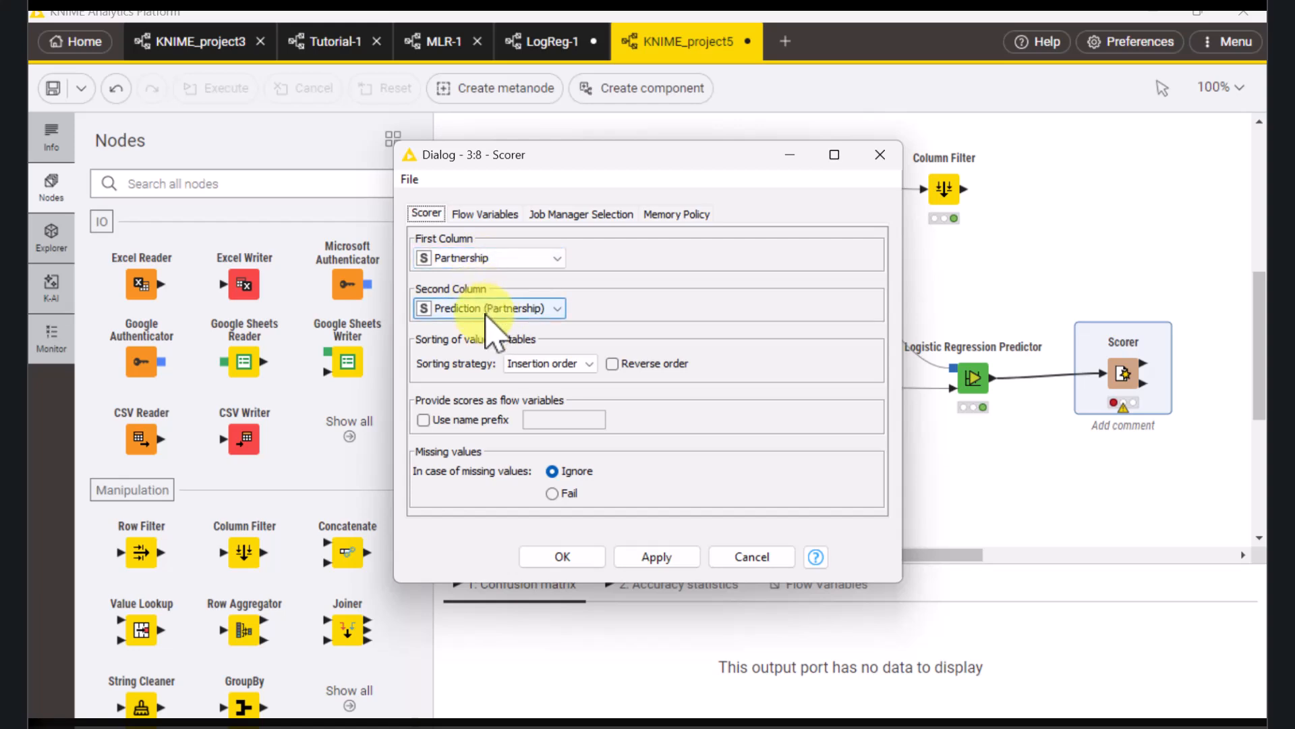
{"action": "left_click", "coordinate": [563, 557]}
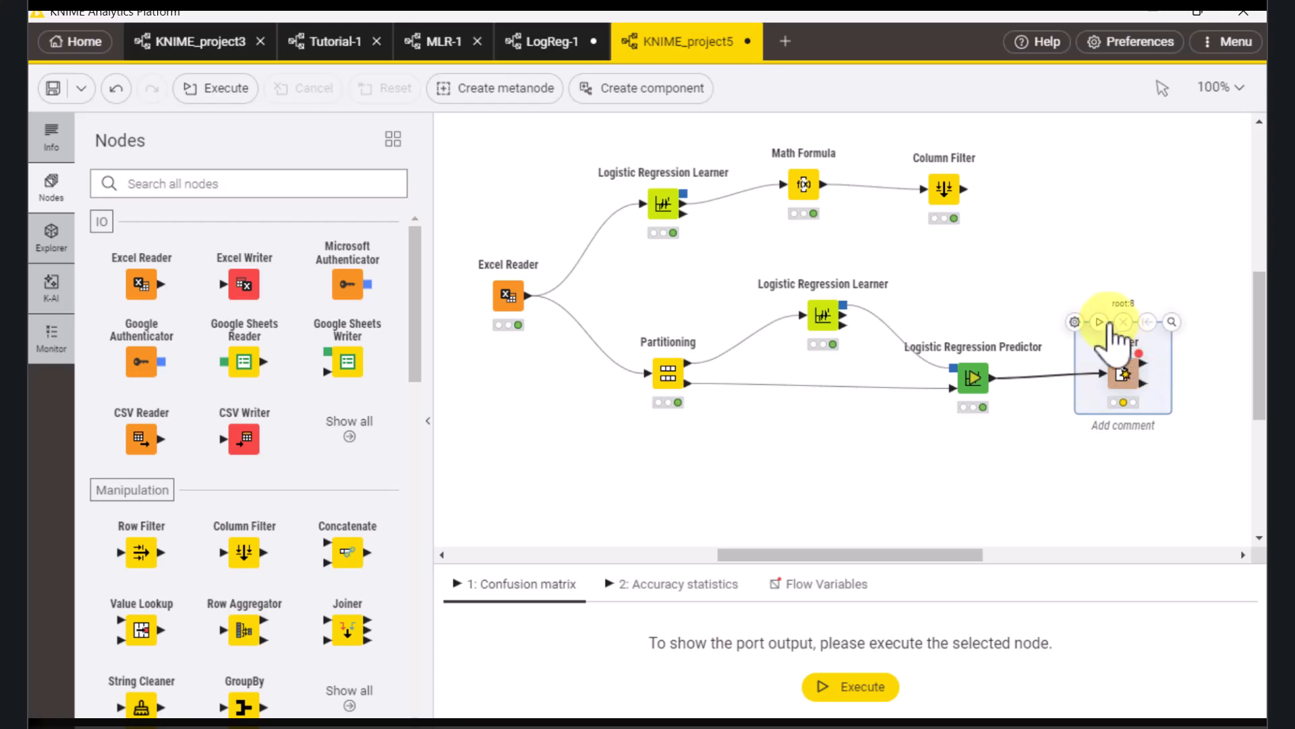
{"action": "left_click", "coordinate": [1099, 323]}
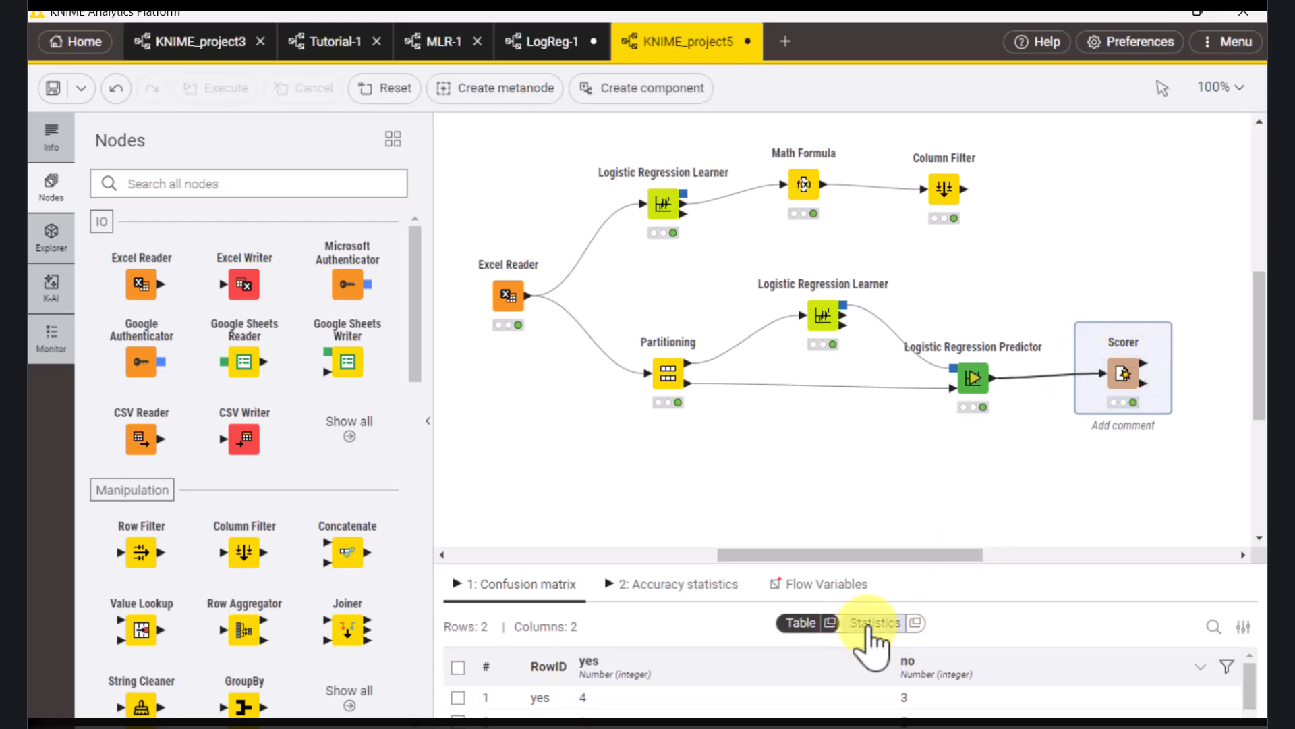
Step: Examine the Scorer's accuracy statistics and confusion matrix tables, each in its own window
{"action": "left_click", "coordinate": [688, 592]}
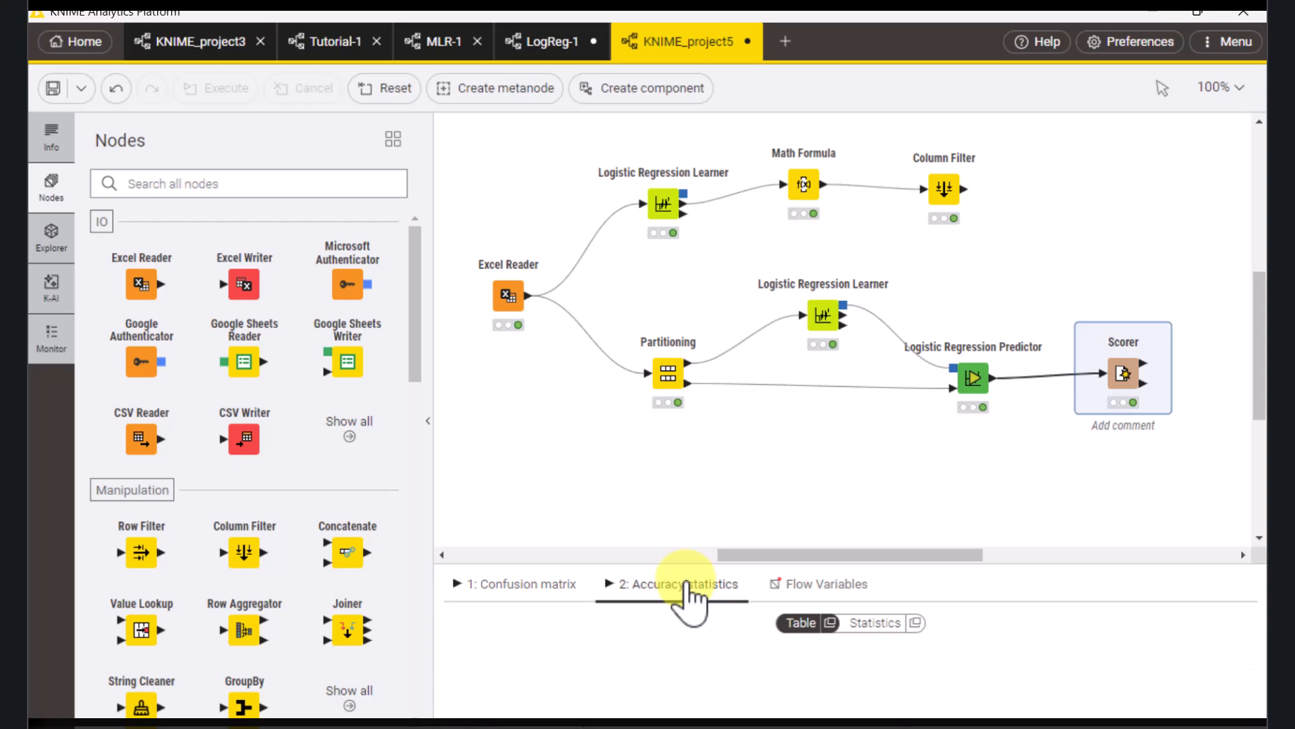
{"action": "left_click", "coordinate": [832, 623]}
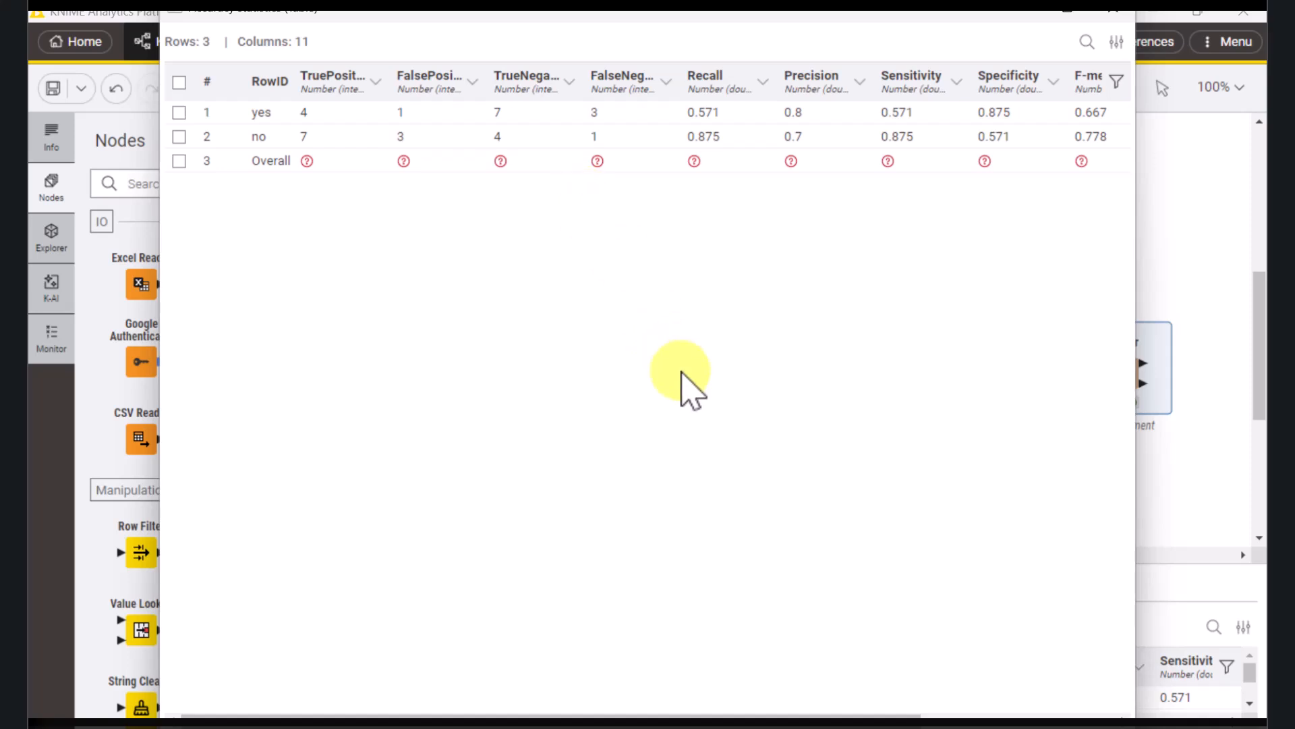
{"action": "left_click_drag", "start_coordinate": [853, 718], "coordinate": [1019, 718]}
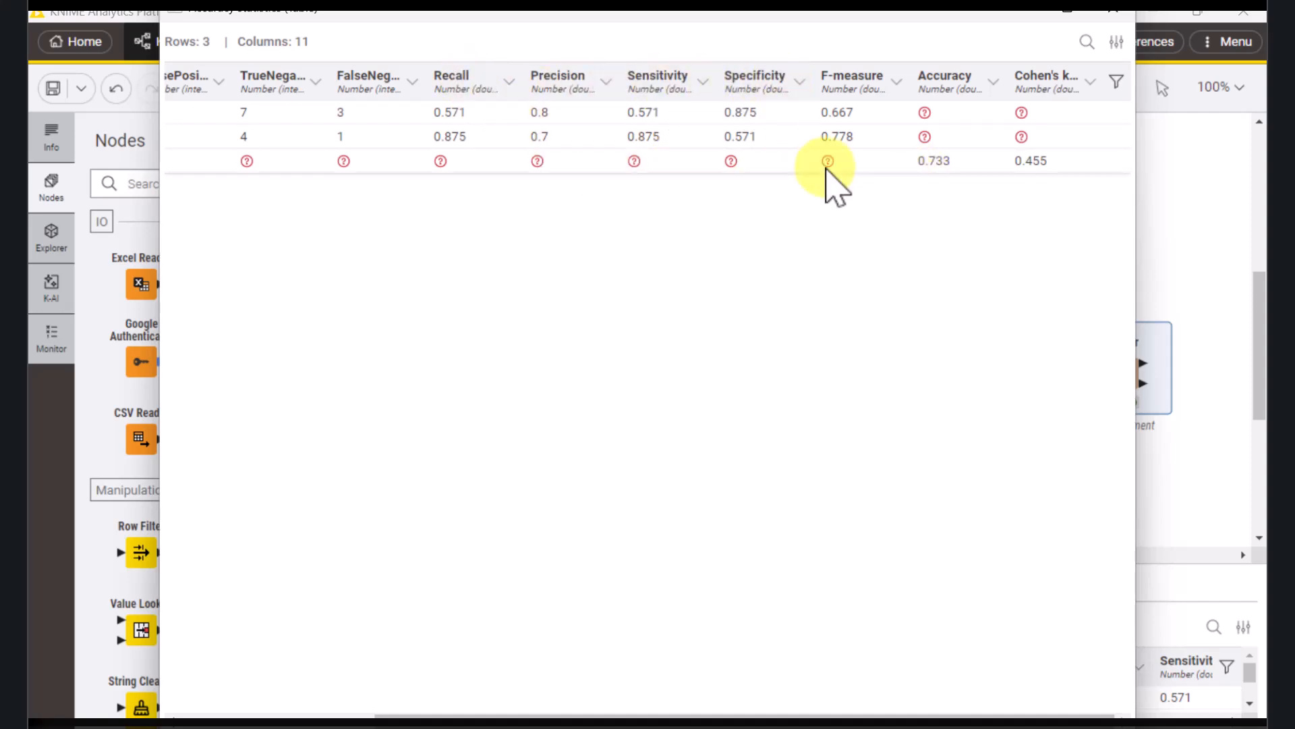
{"action": "left_click", "coordinate": [1110, 12]}
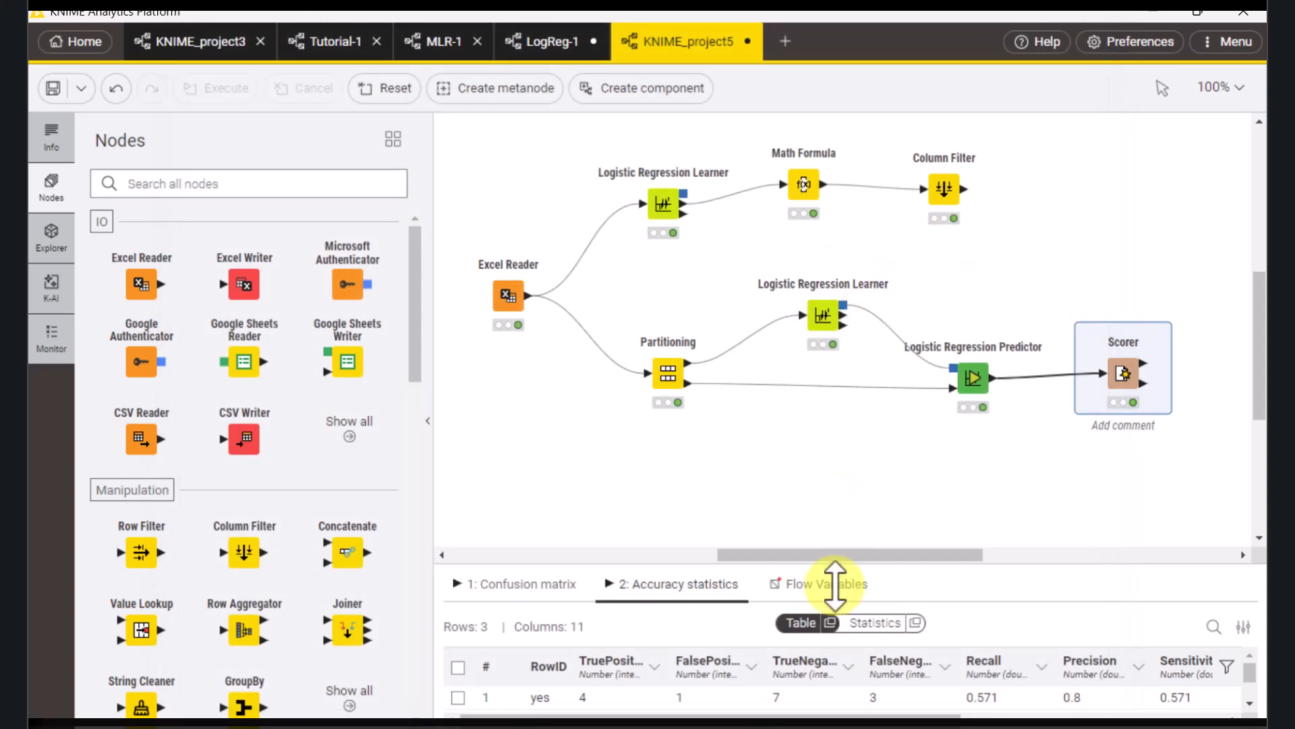
{"action": "left_click", "coordinate": [512, 584]}
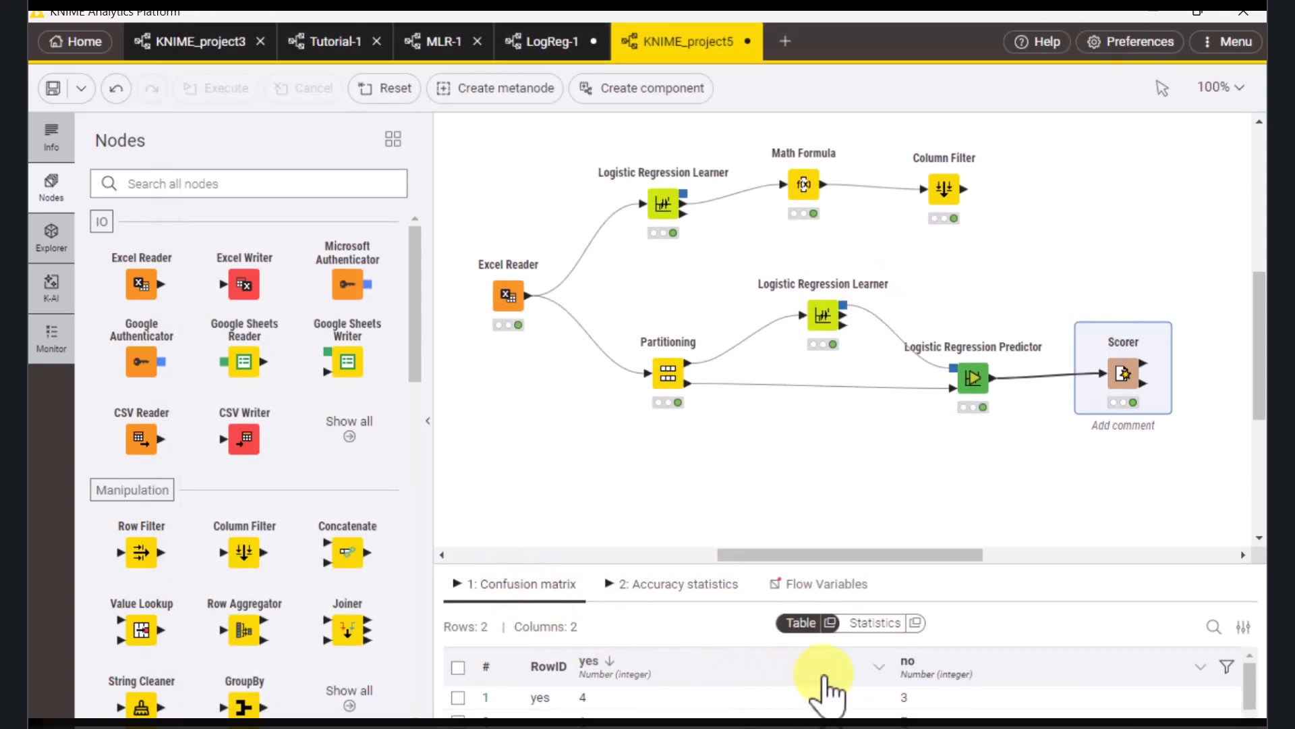
{"action": "left_click", "coordinate": [831, 623]}
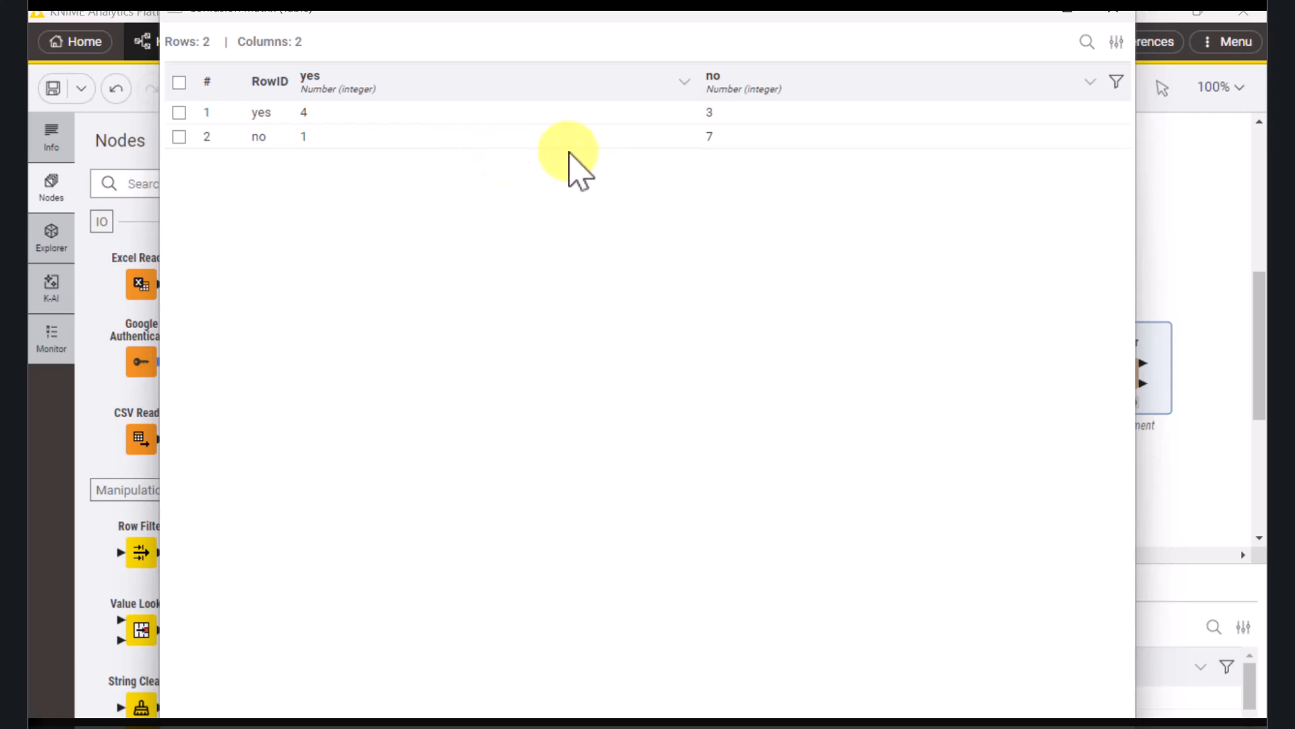
{"action": "left_click", "coordinate": [1113, 11]}
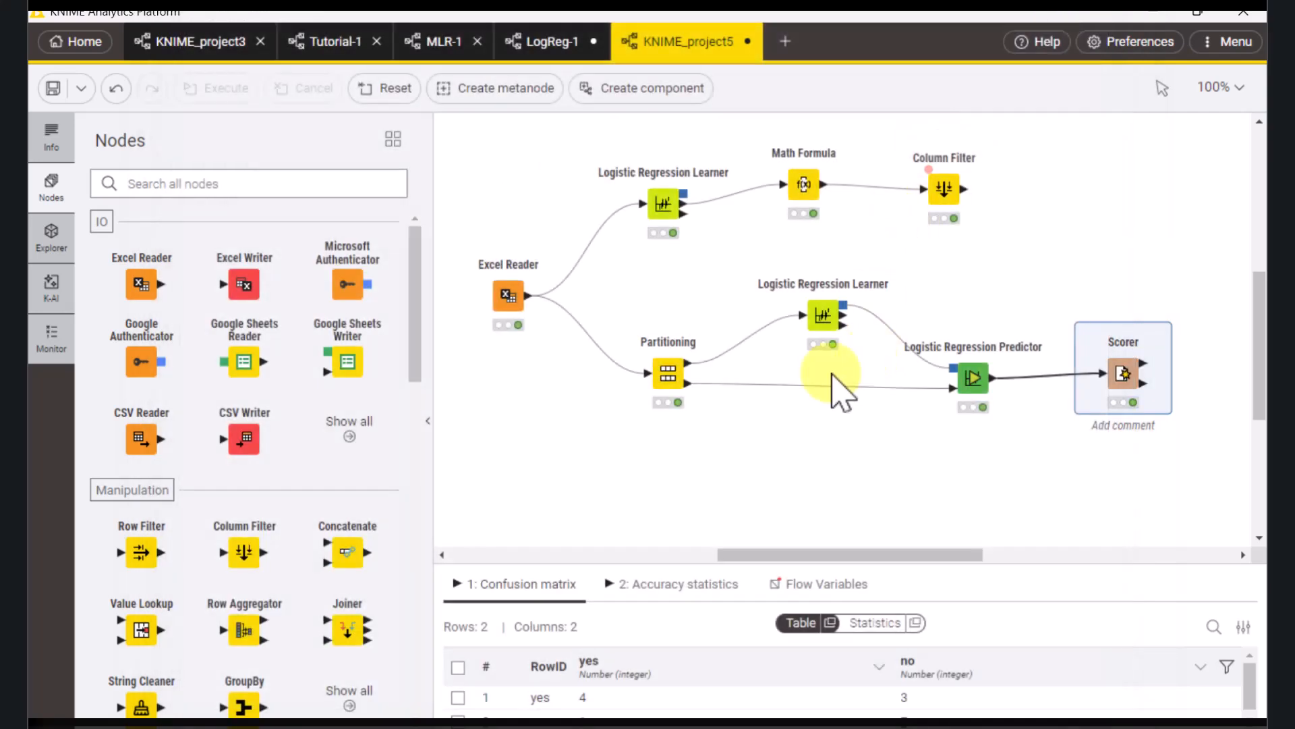
{"action": "left_click", "coordinate": [793, 461]}
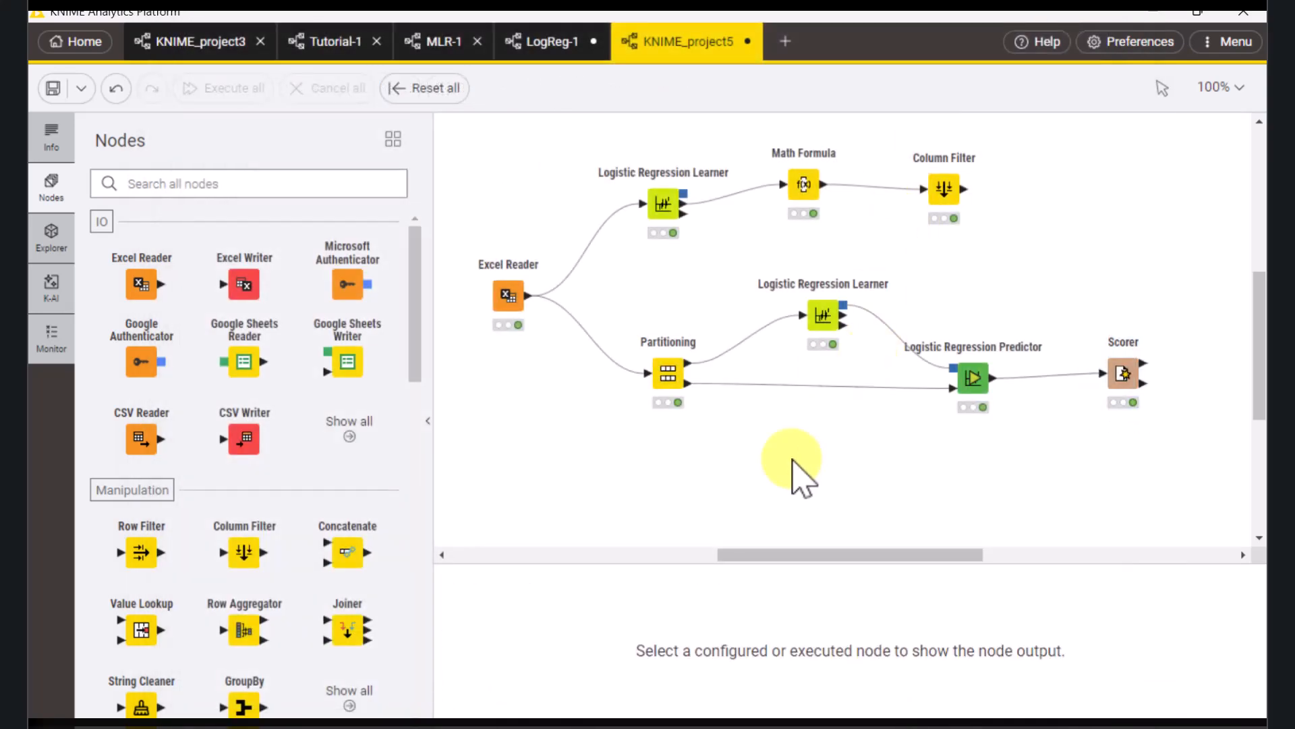